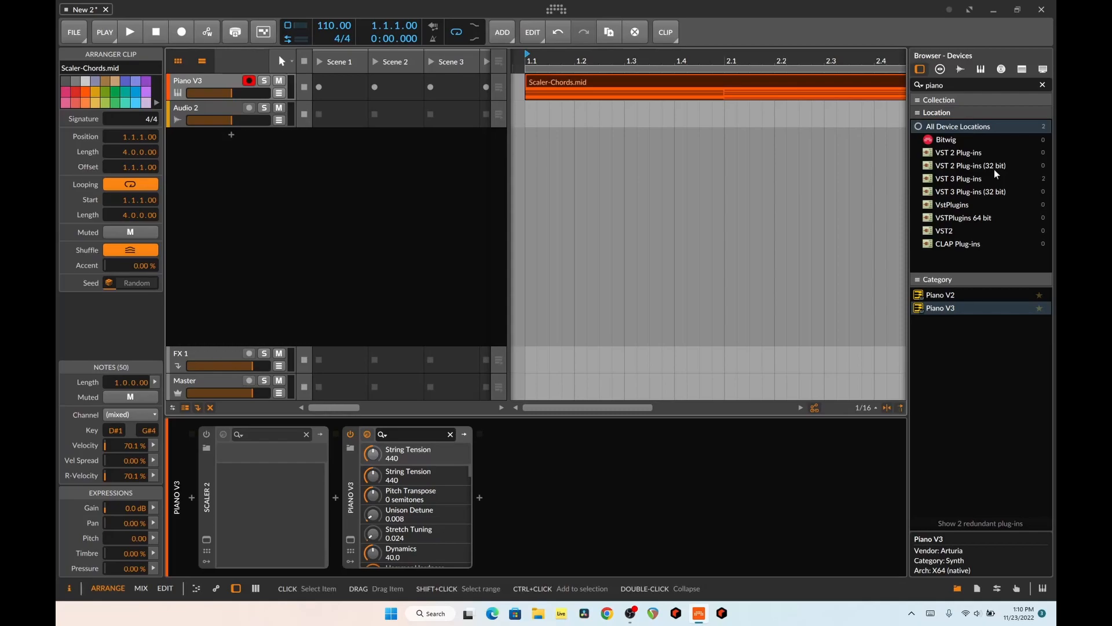
- Play the Scaler-Chords clip on the Piano V3 track to hear it, and stop playback
key("space")
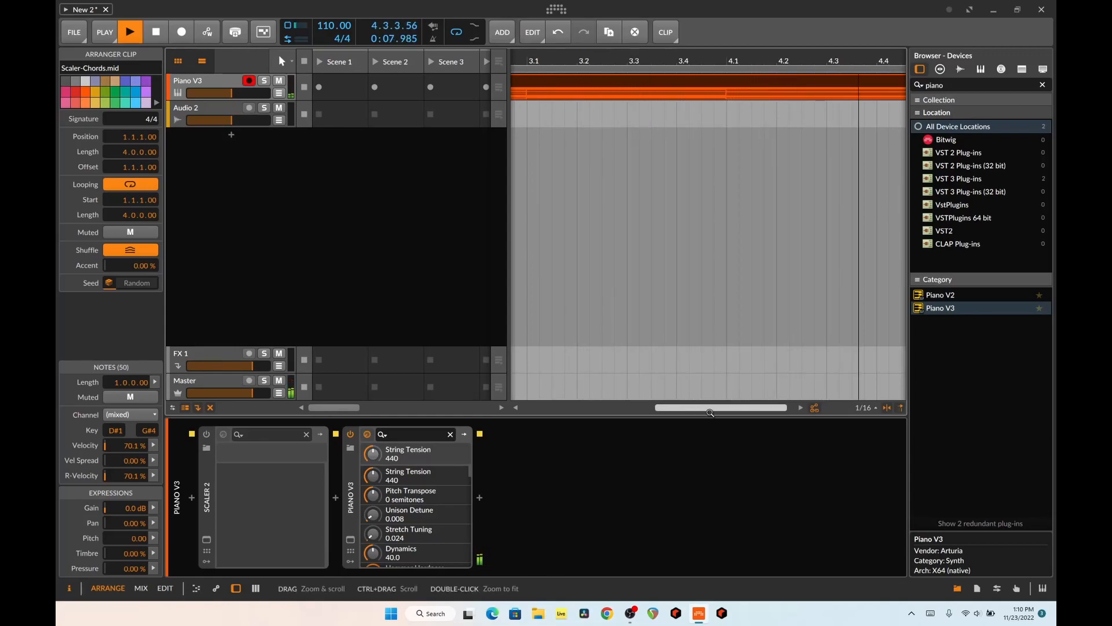
key("space")
left_click_drag(720, 407, 550, 407)
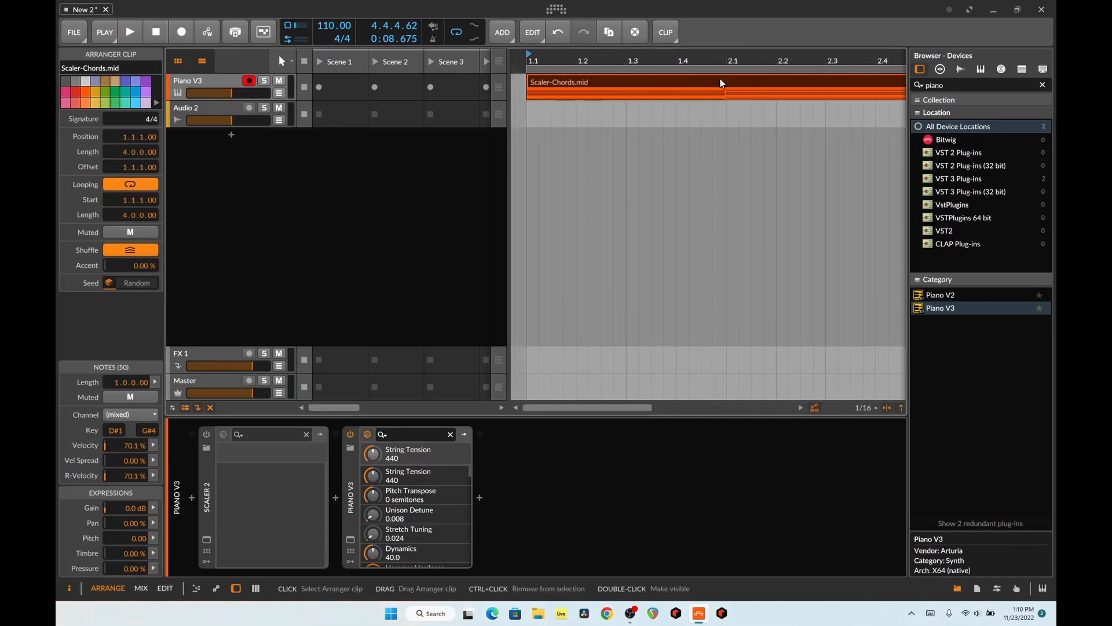
- Replace the clip on the Piano V3 track with a new chord progression exported from Scaler 2, placed at 1.1
key("Delete")
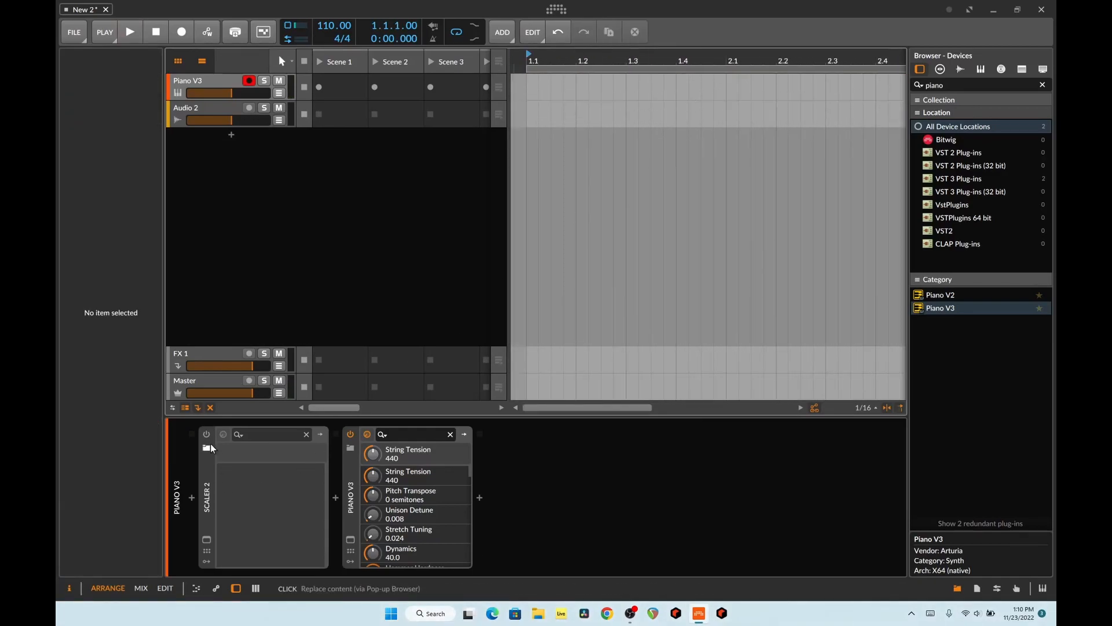
left_click(208, 537)
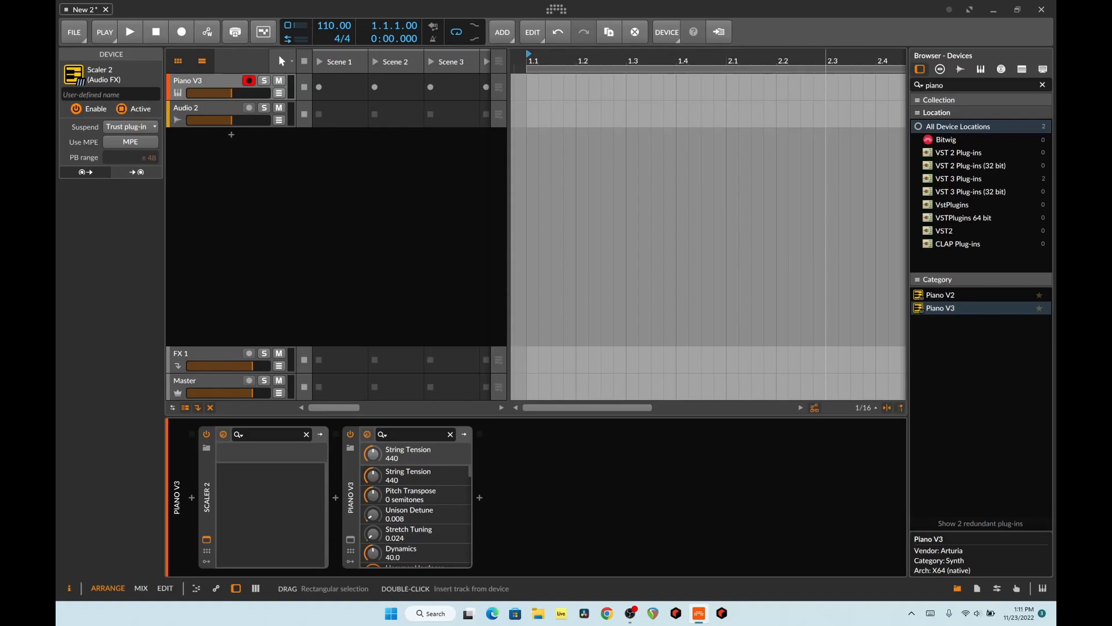
left_click_drag(826, 232, 530, 88)
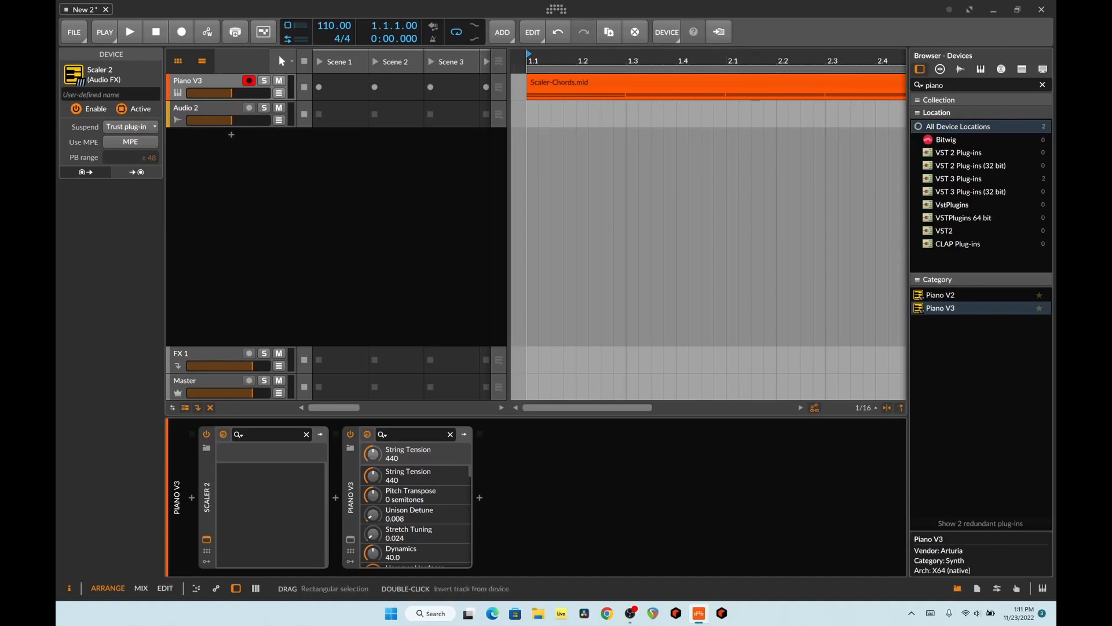
left_click(854, 218)
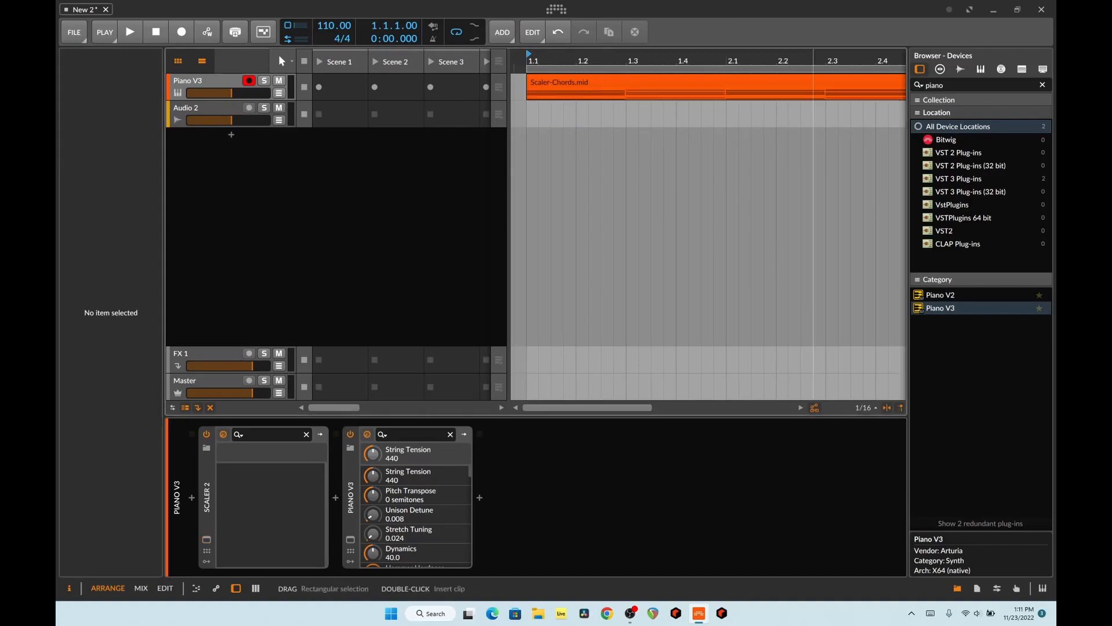
- Play the new Scaler-Chords clip from the start through its end at 3.1
key("space")
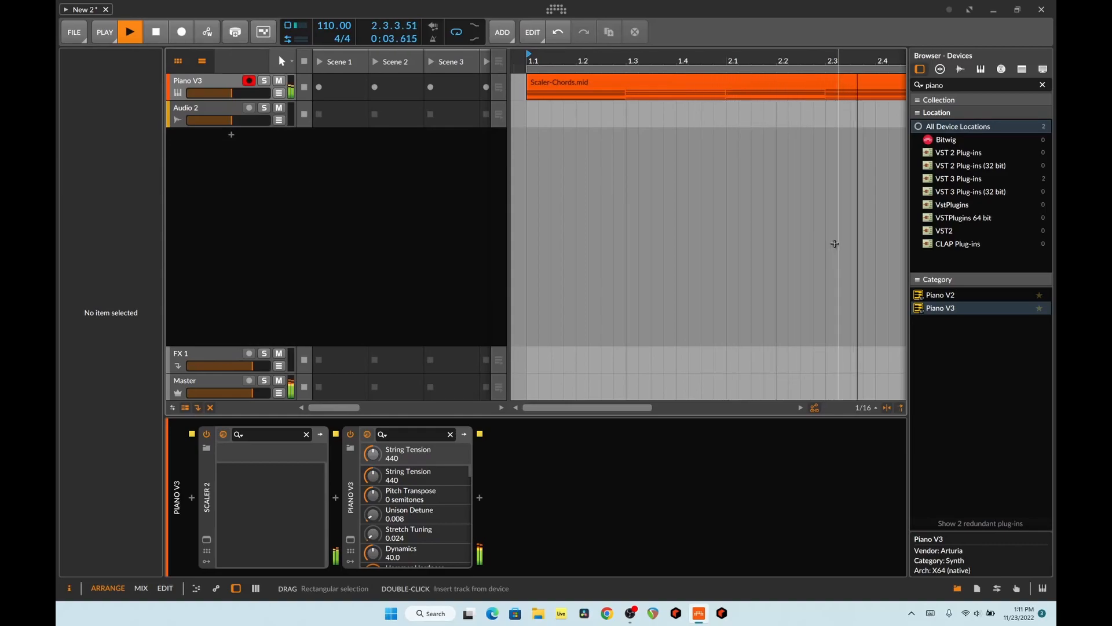
key("space")
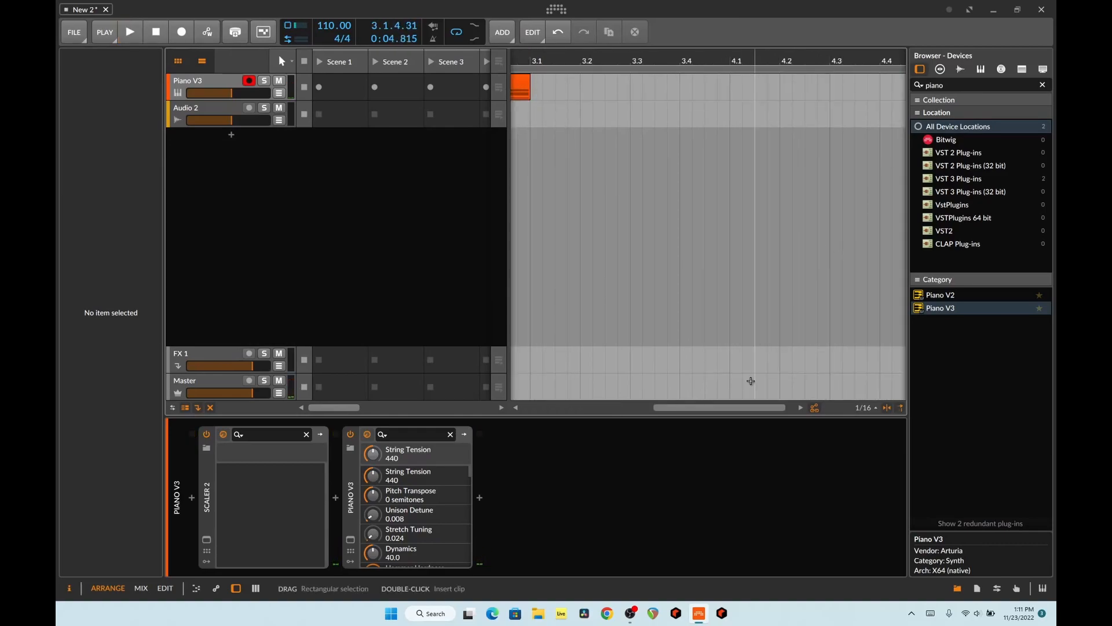
mouse_move(751, 407)
left_mouse_down()
mouse_move(616, 407)
mouse_move(739, 407)
left_mouse_up()
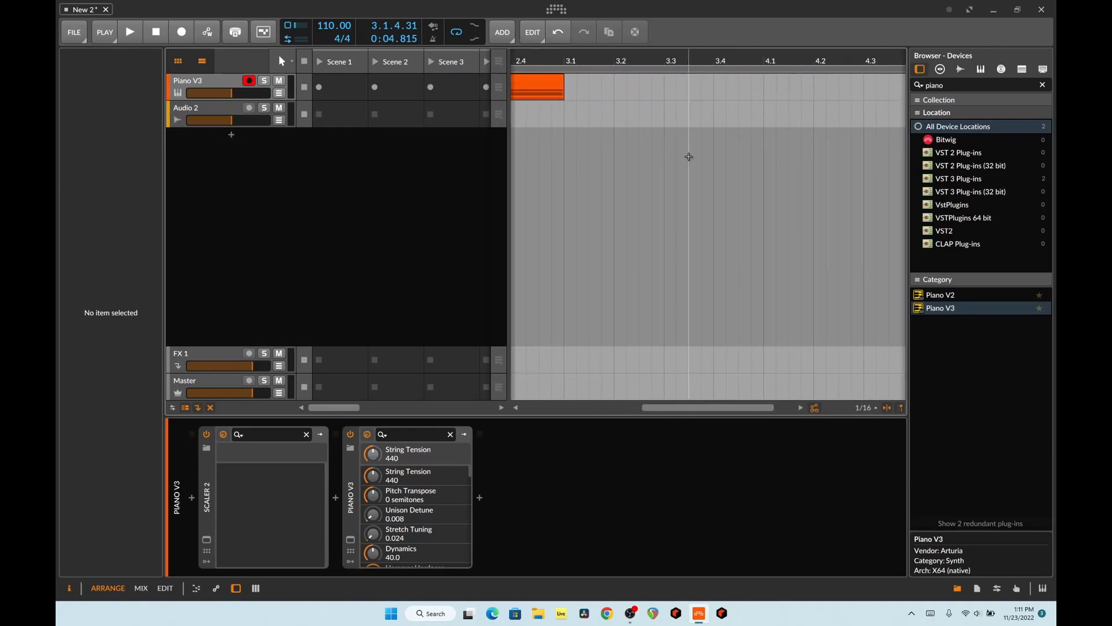
- Show the Scaler-Chords clip in the note editor and extend it in the arrangement to repeat until 5.1
double_click(544, 84)
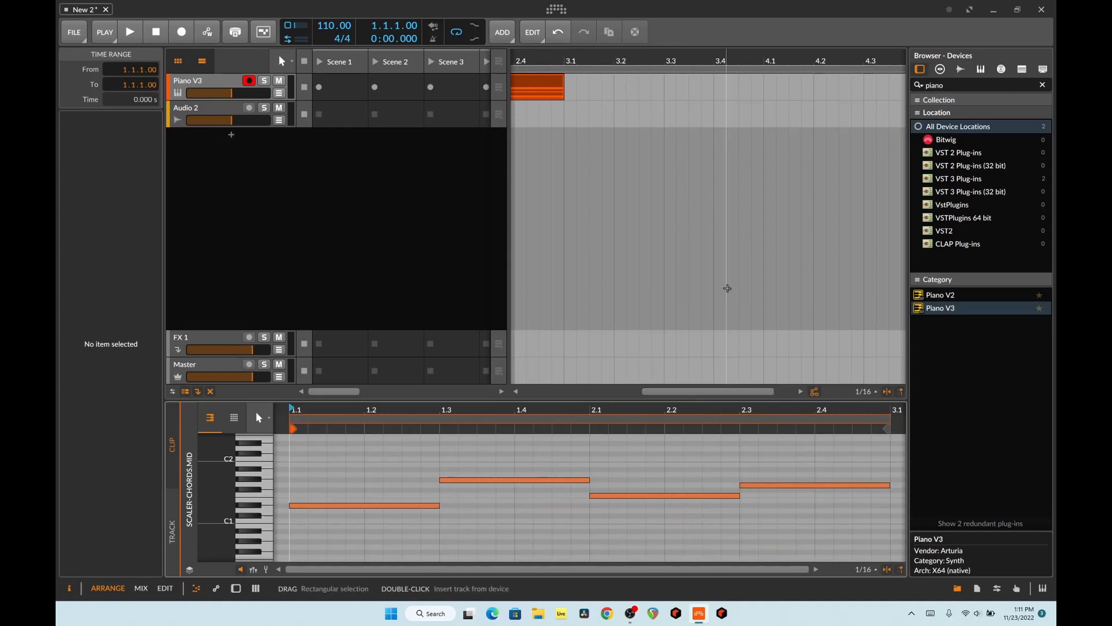
left_click_drag(563, 79, 878, 81)
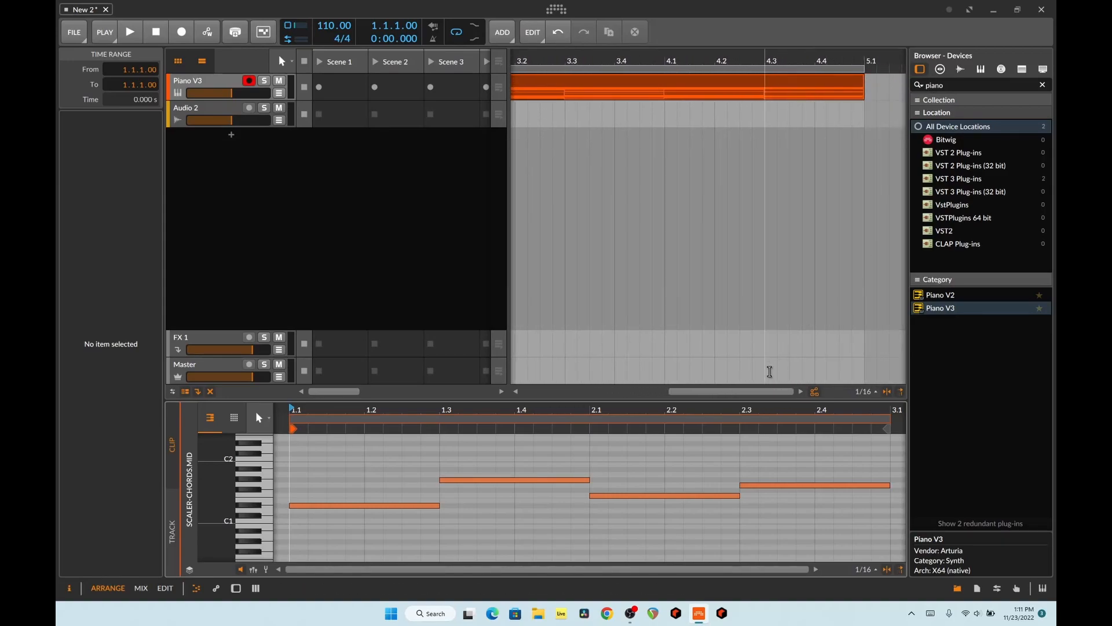
mouse_move(672, 391)
left_mouse_down()
mouse_move(552, 392)
mouse_move(676, 381)
left_mouse_up()
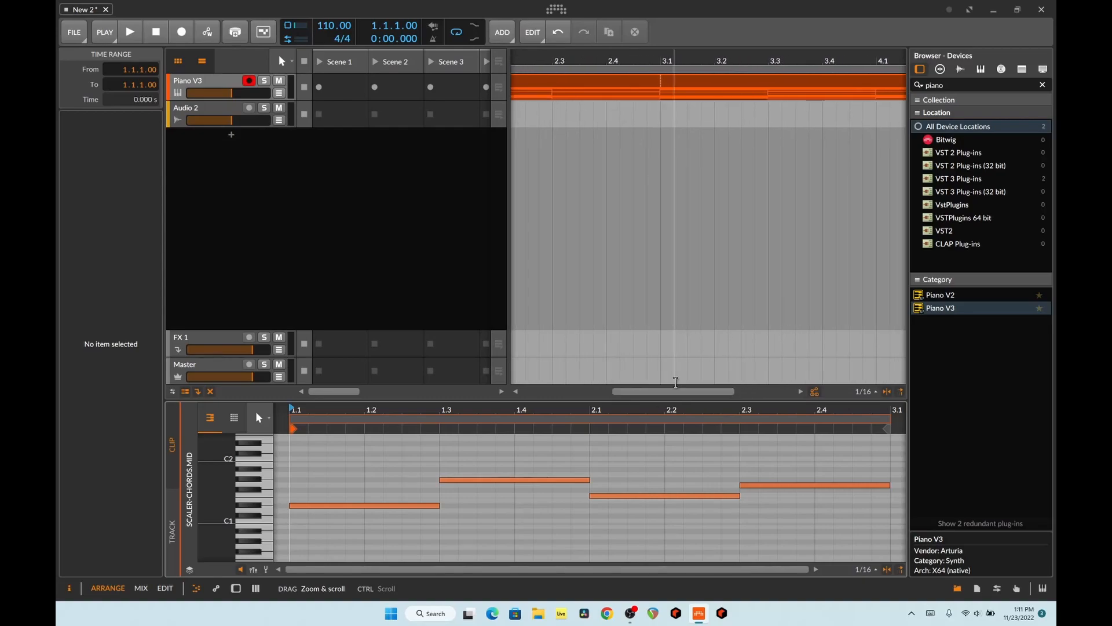
- Enlarge the note editor and bring the clip's full two bars of chord notes above C2 into view
left_click(704, 90)
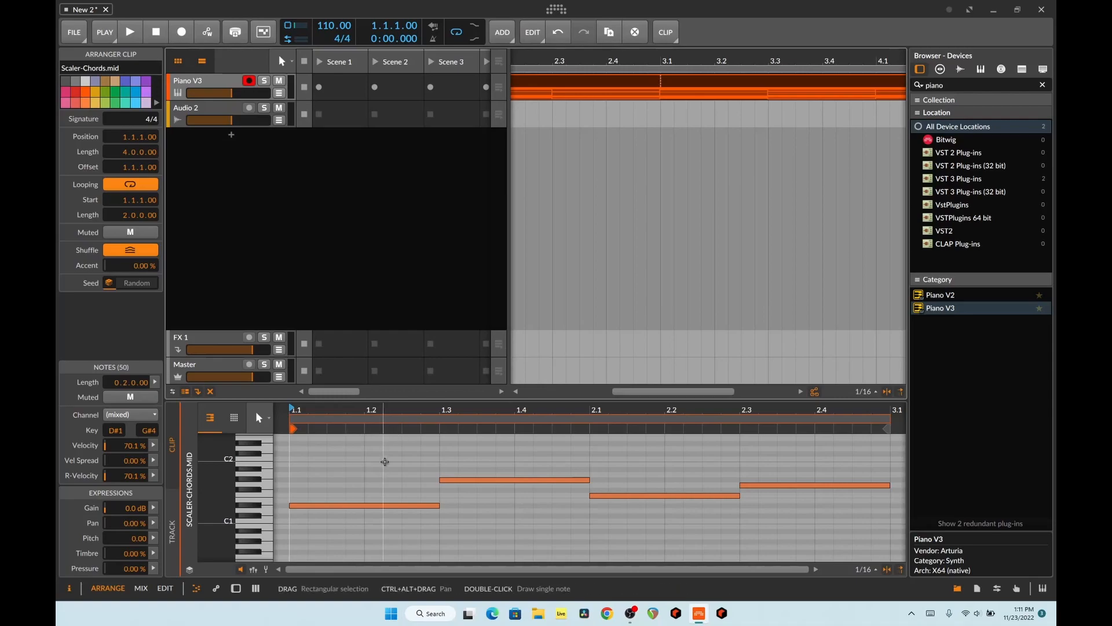
left_click(380, 466)
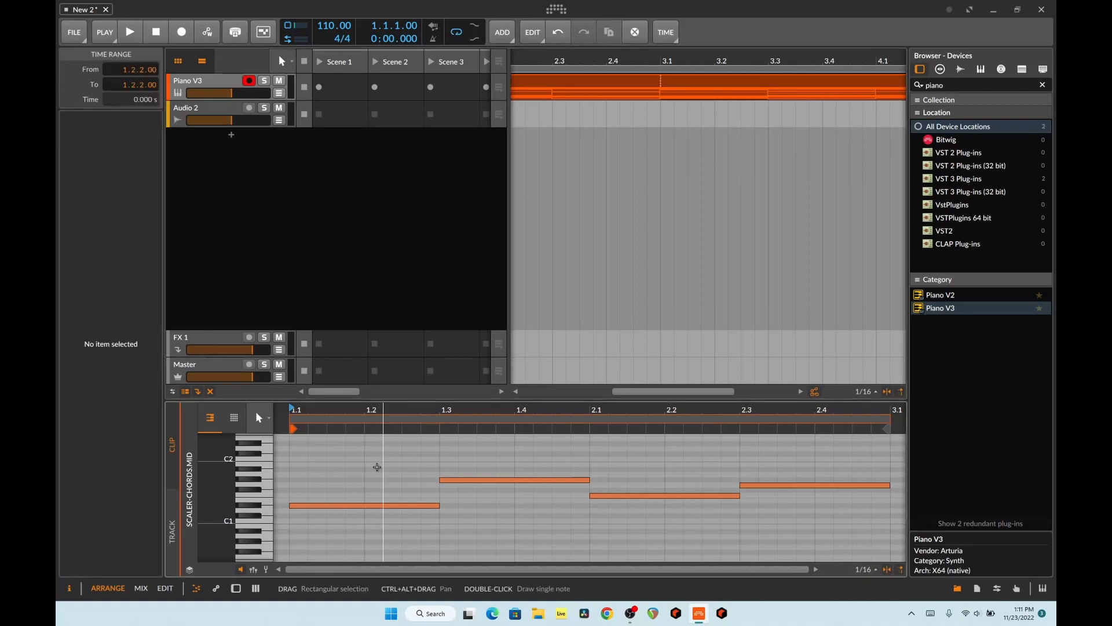
left_click(394, 509)
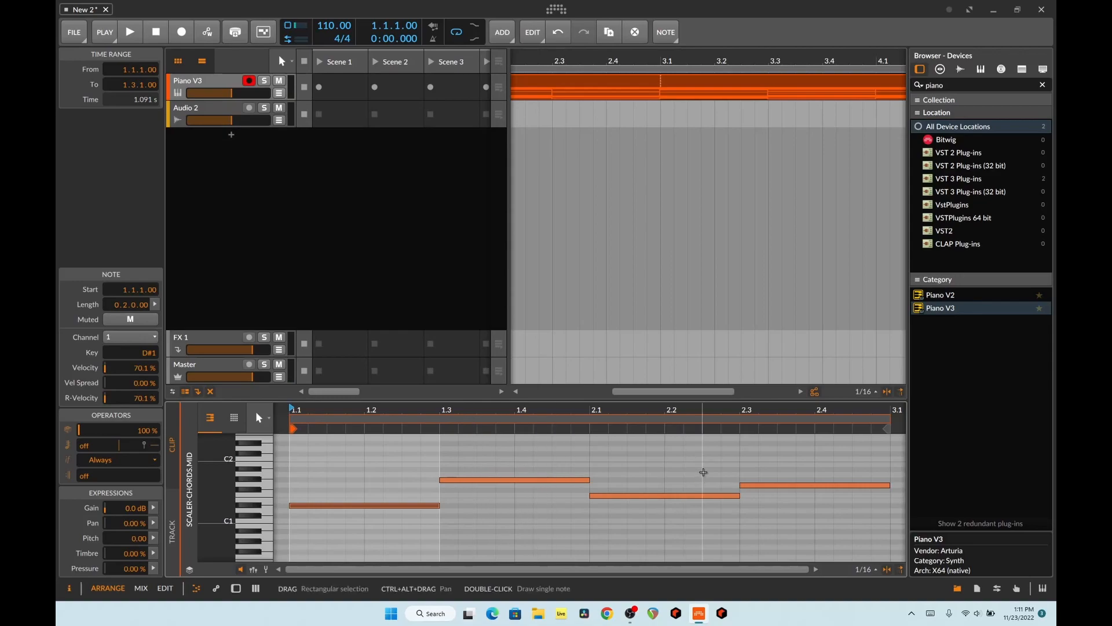
scroll(639, 492, "down", 3)
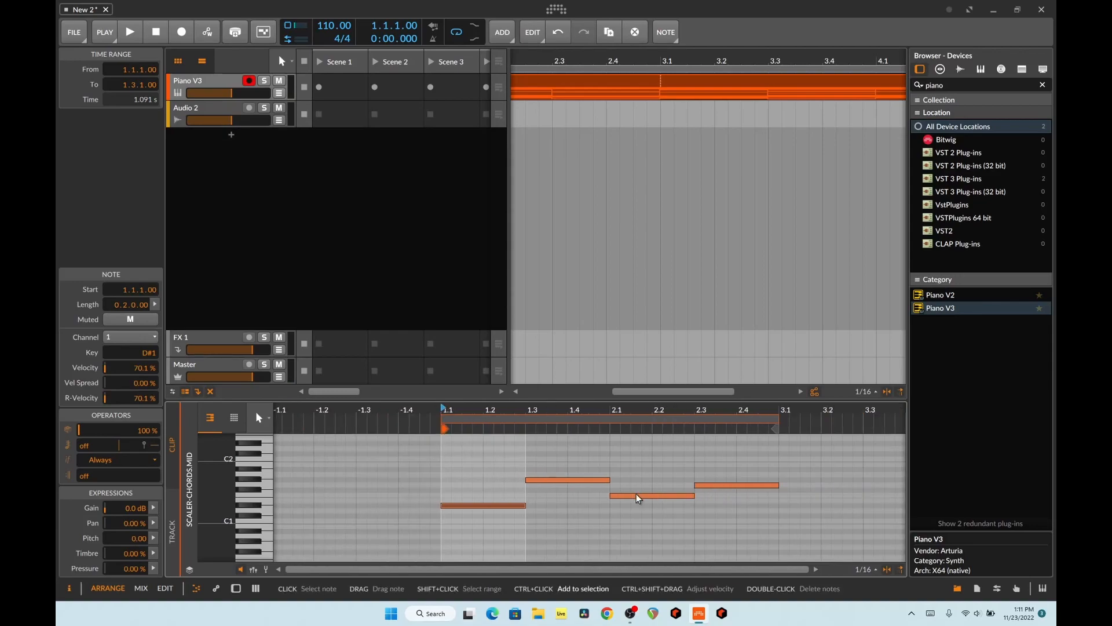
left_click(616, 87)
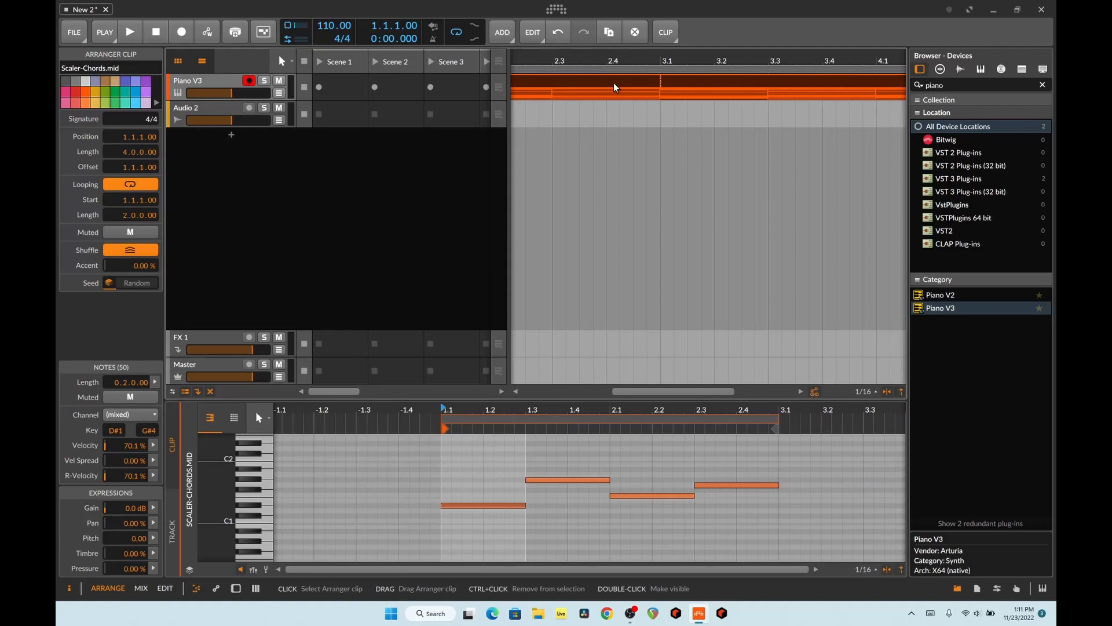
double_click(616, 86)
scroll(550, 493, "down", 5)
left_click_drag(553, 400, 553, 286)
scroll(596, 450, "up", 3)
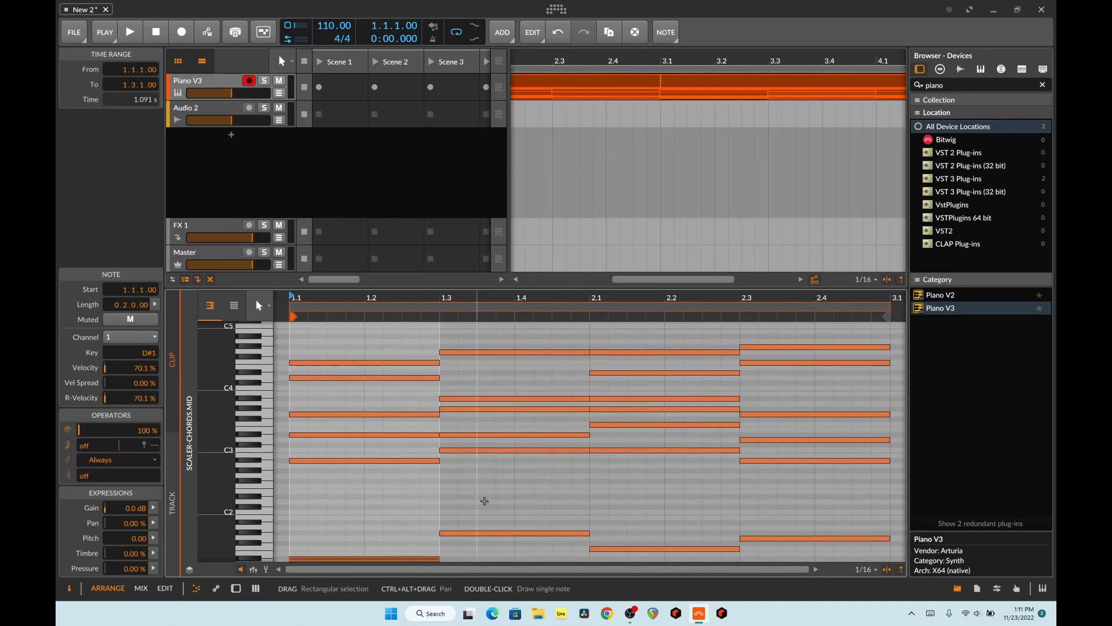
- Set the chance of all chord notes above the bass to 66.4% and their recurrence to 2 with both cycles active
left_click_drag(885, 482, 325, 345)
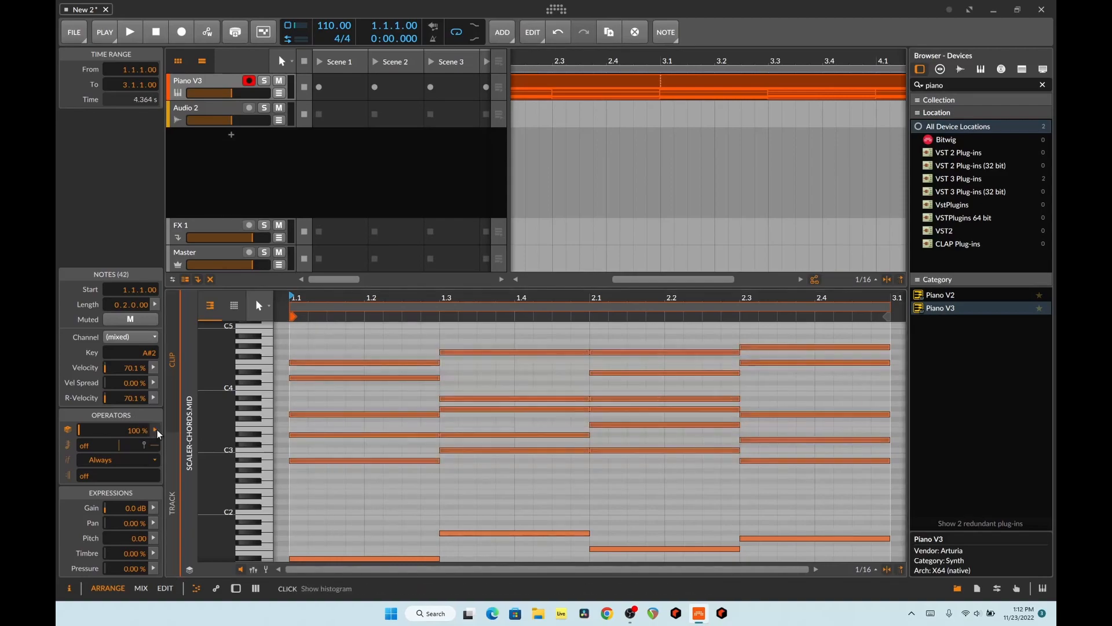
left_click_drag(155, 436, 119, 468)
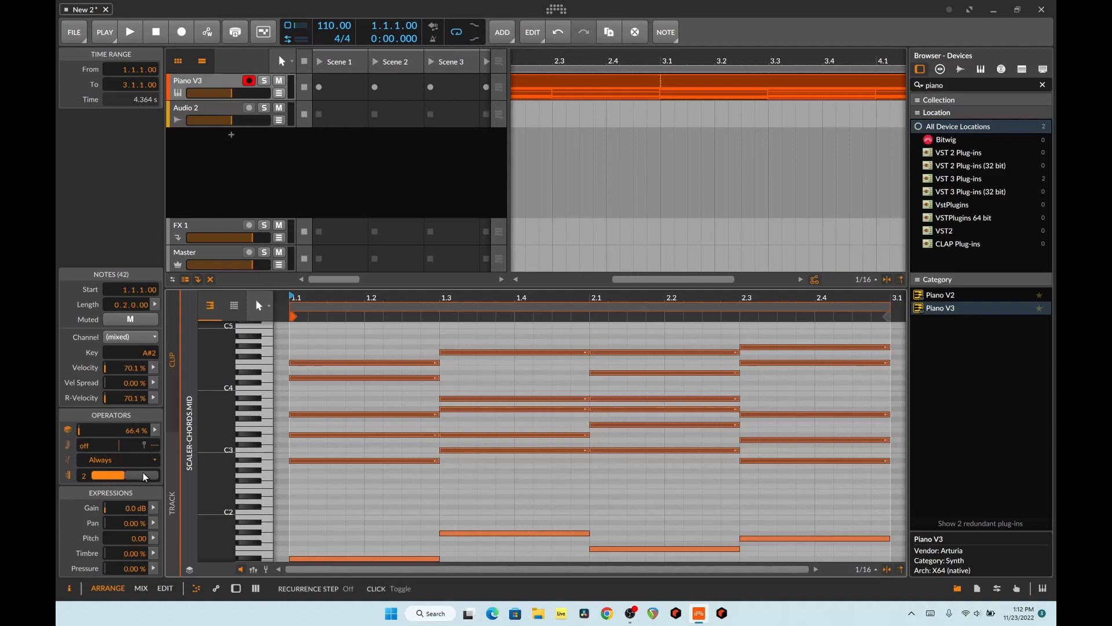
left_click(122, 479)
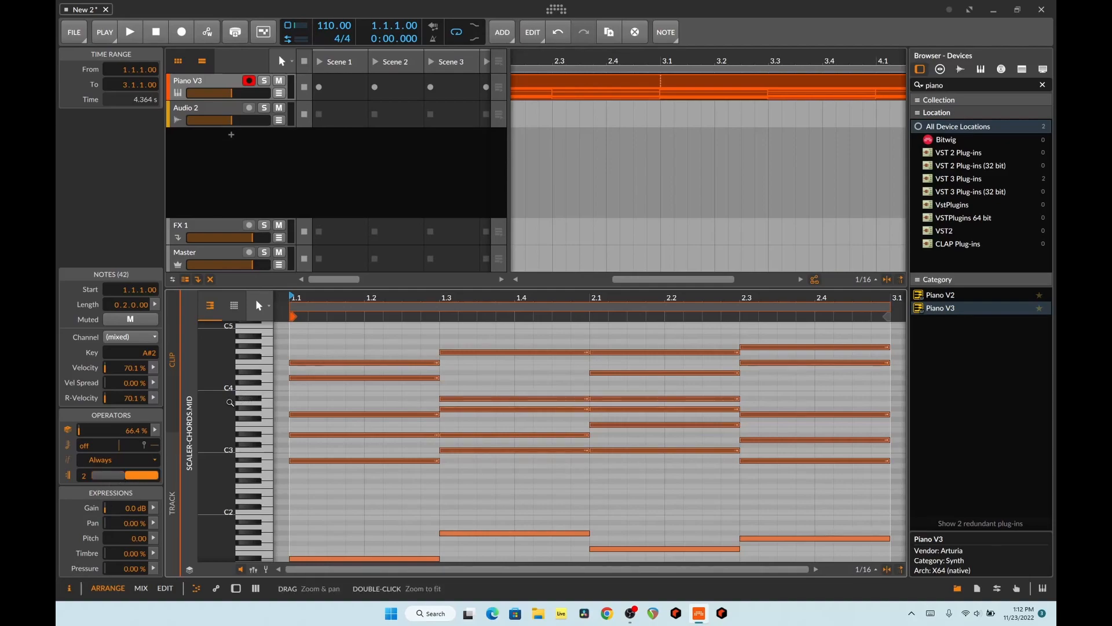
left_click(118, 475)
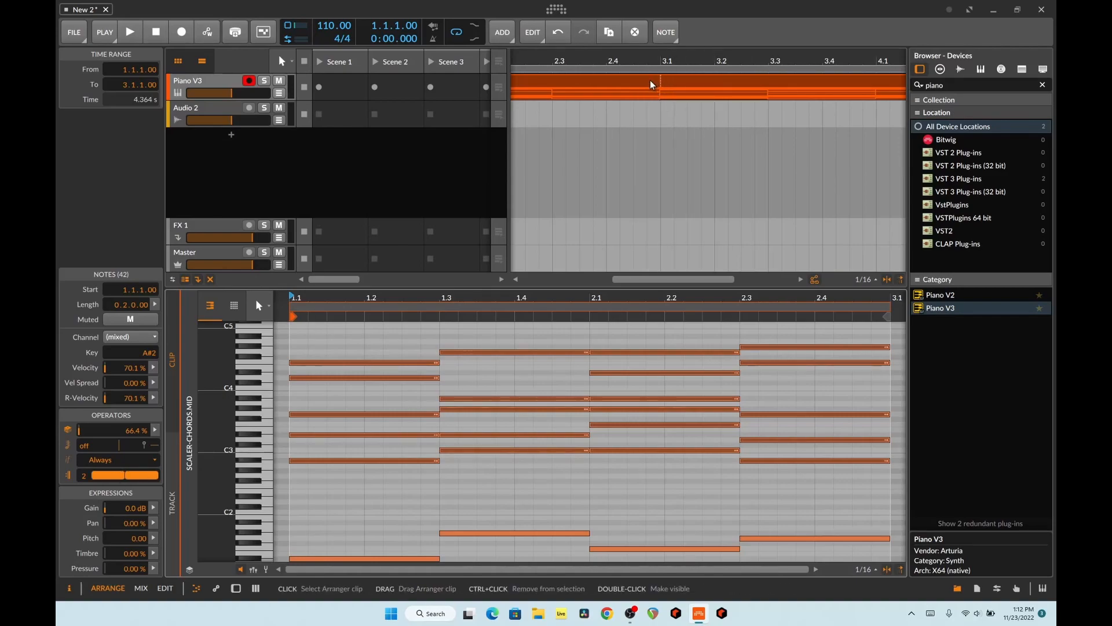
- Limit the first bar's upper notes to recurrence cycle 1 and the second bar's to cycle 2, and play the result
left_click(676, 85)
left_click(609, 481)
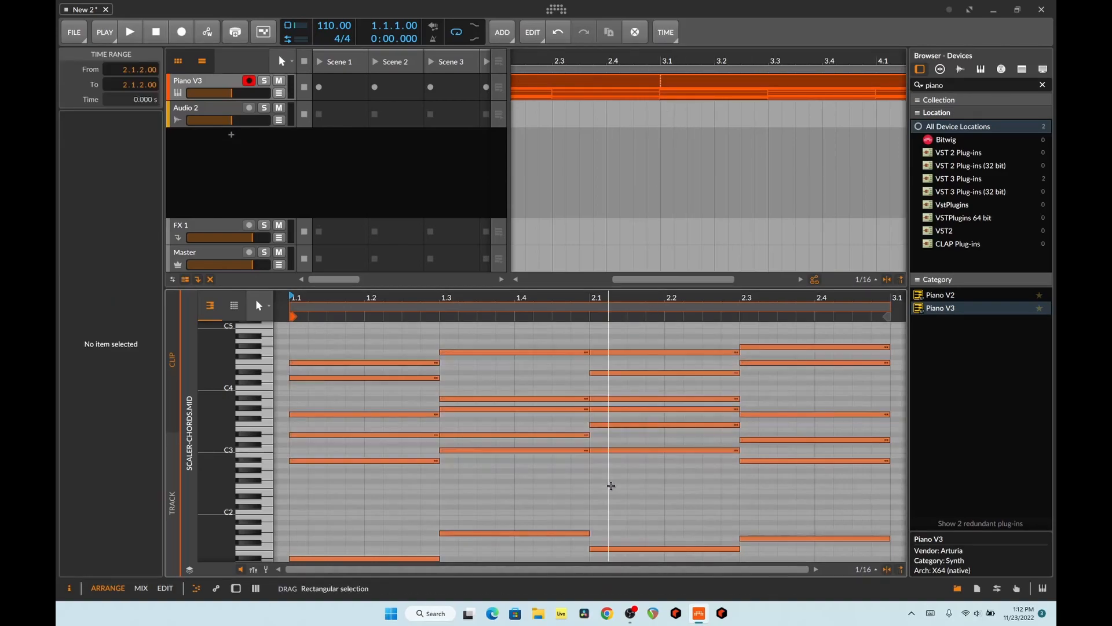
left_click_drag(505, 487, 361, 343)
left_click_drag(680, 488, 782, 336)
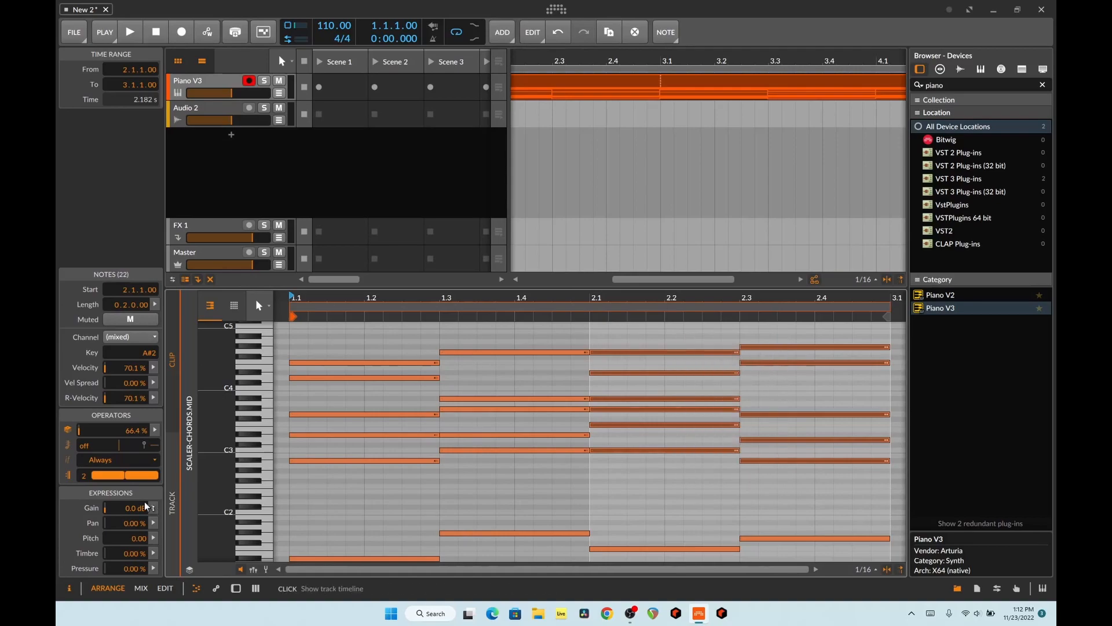
key("space")
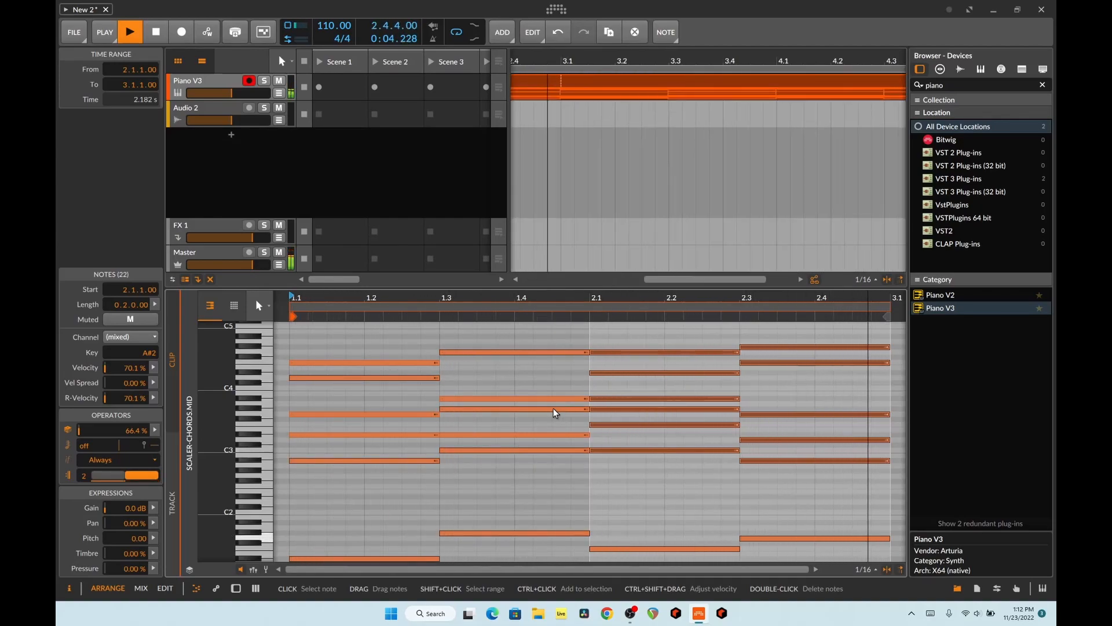
key("space")
- Switch the first chord's upper notes to recurrence cycle 2 only and play the clip to check it
left_click_drag(400, 487, 360, 387)
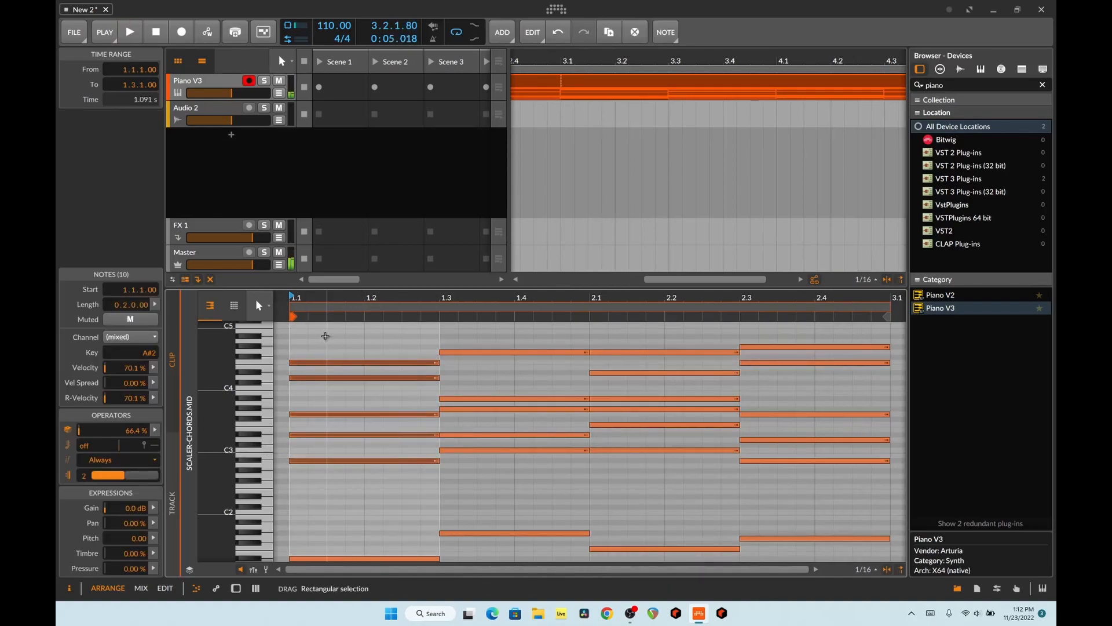
left_click(134, 477)
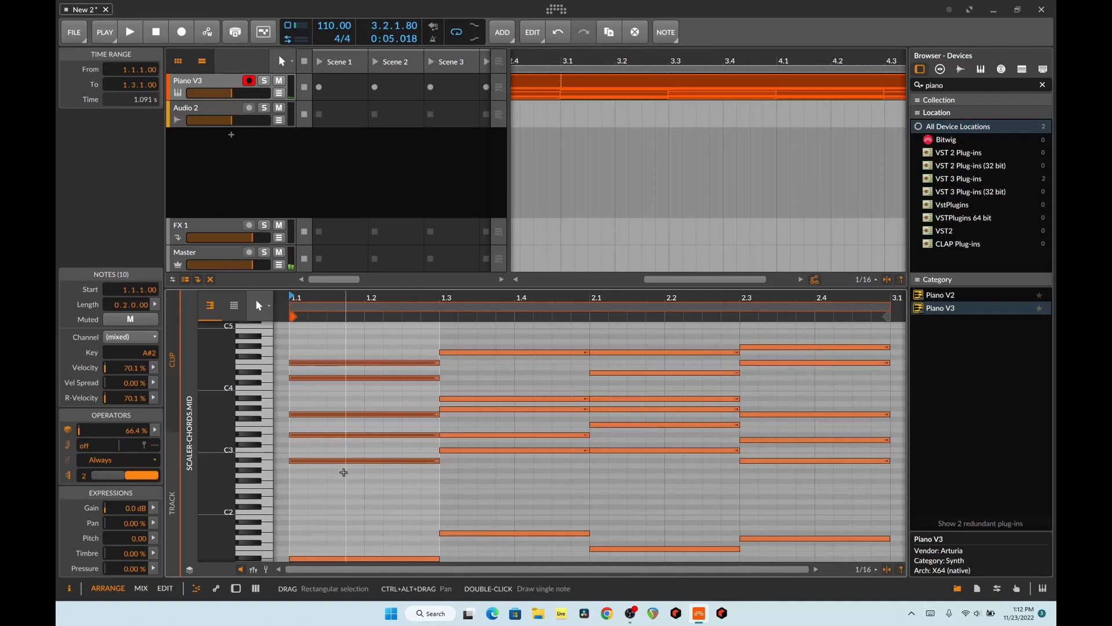
key("space")
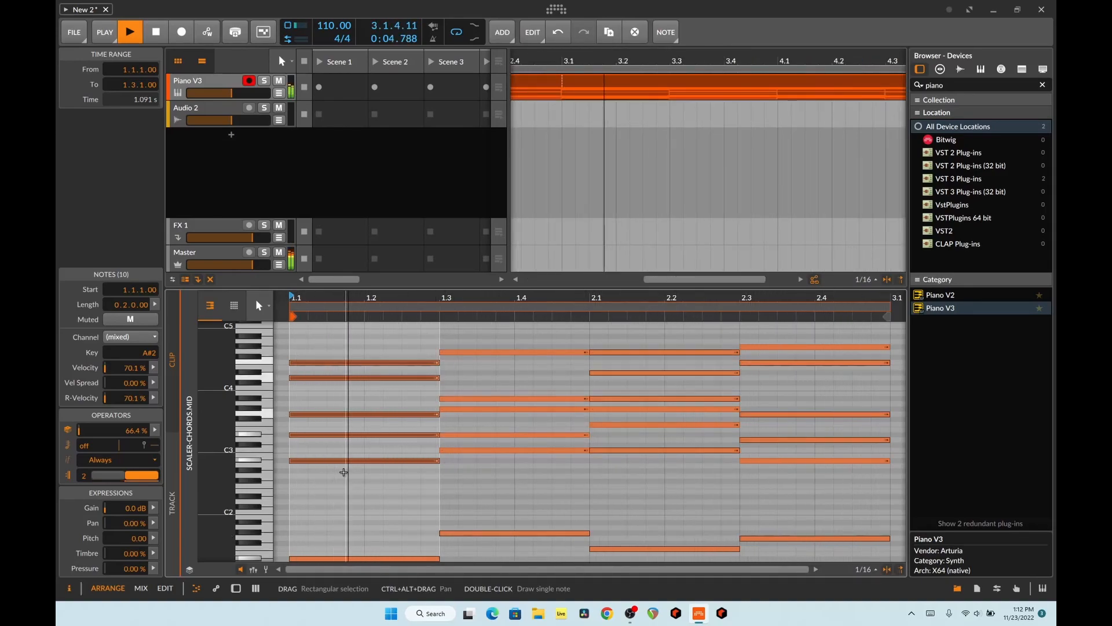
left_click(470, 474)
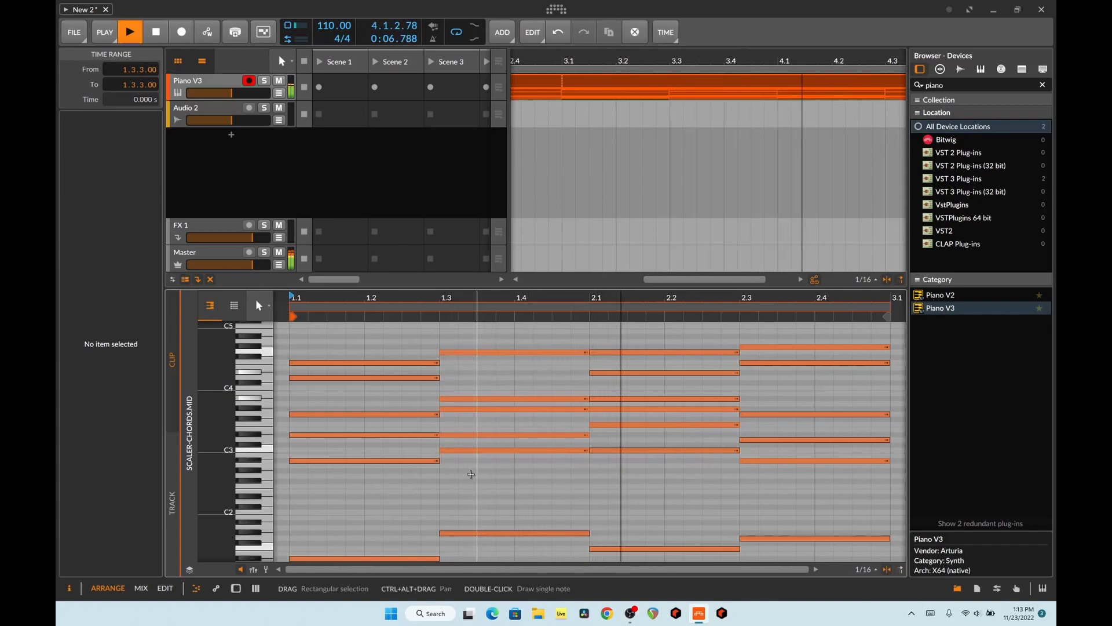
key("space")
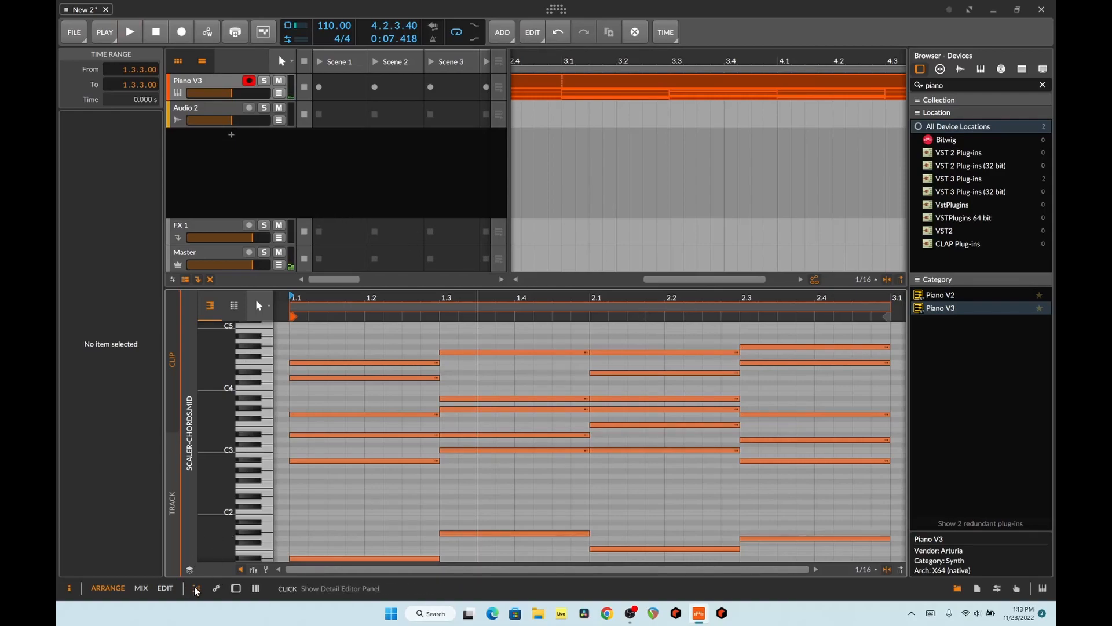
- Disable the Scaler 2 device in the Piano V3 track's device chain and play the arrangement without it
left_click(236, 588)
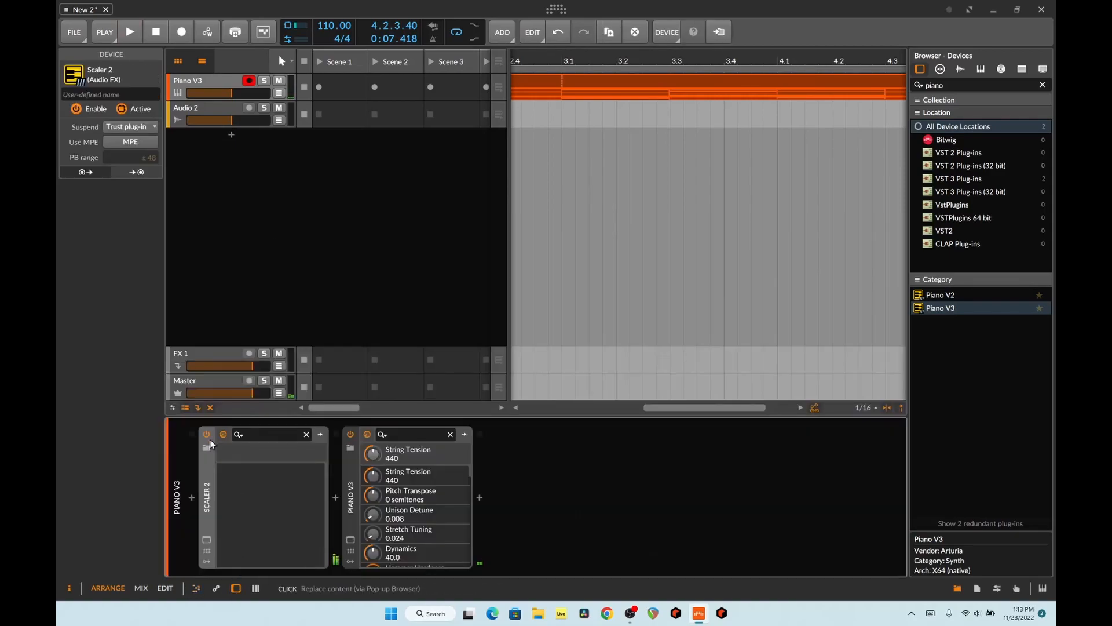
key("space")
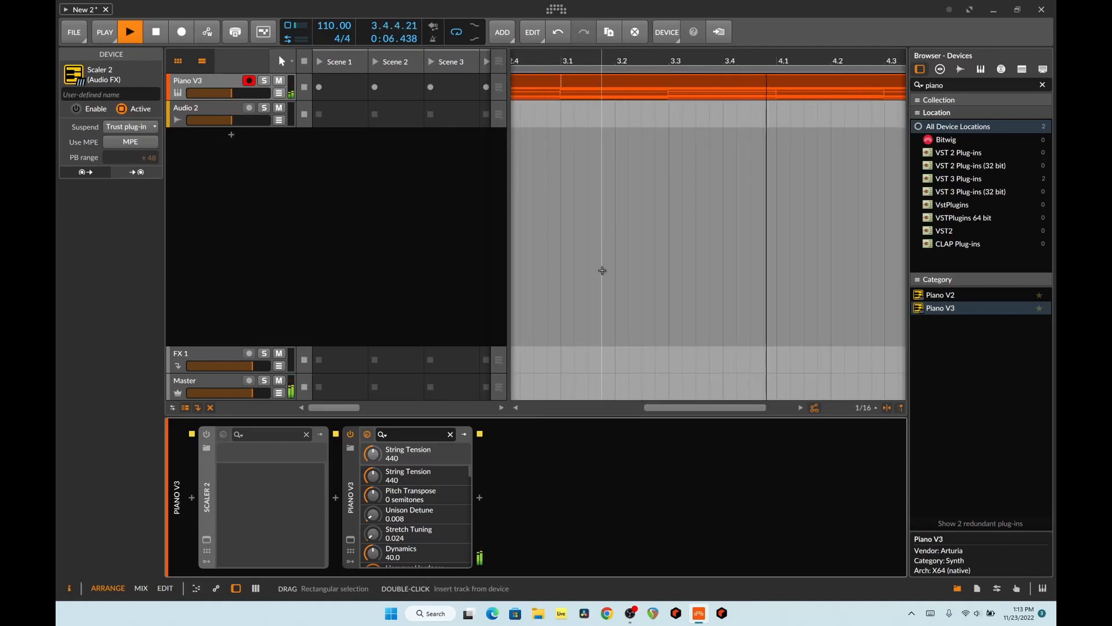
key("space")
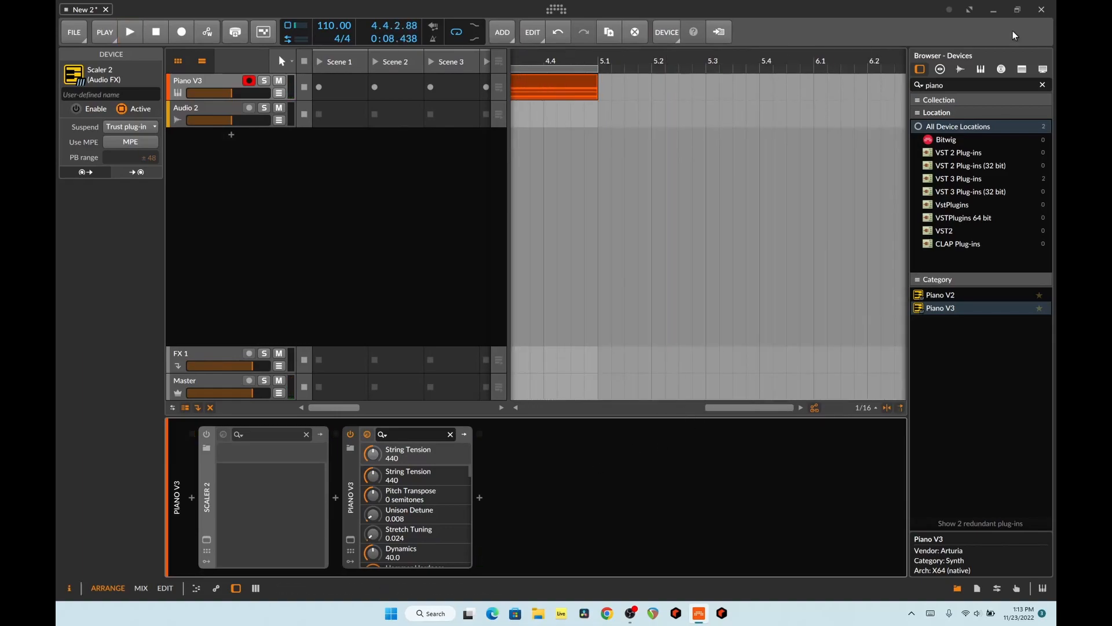
- Insert a Randomize device between Scaler 2 and Piano V3, set its velocity amount to 43.2%, and play the chords
triple_click(969, 87)
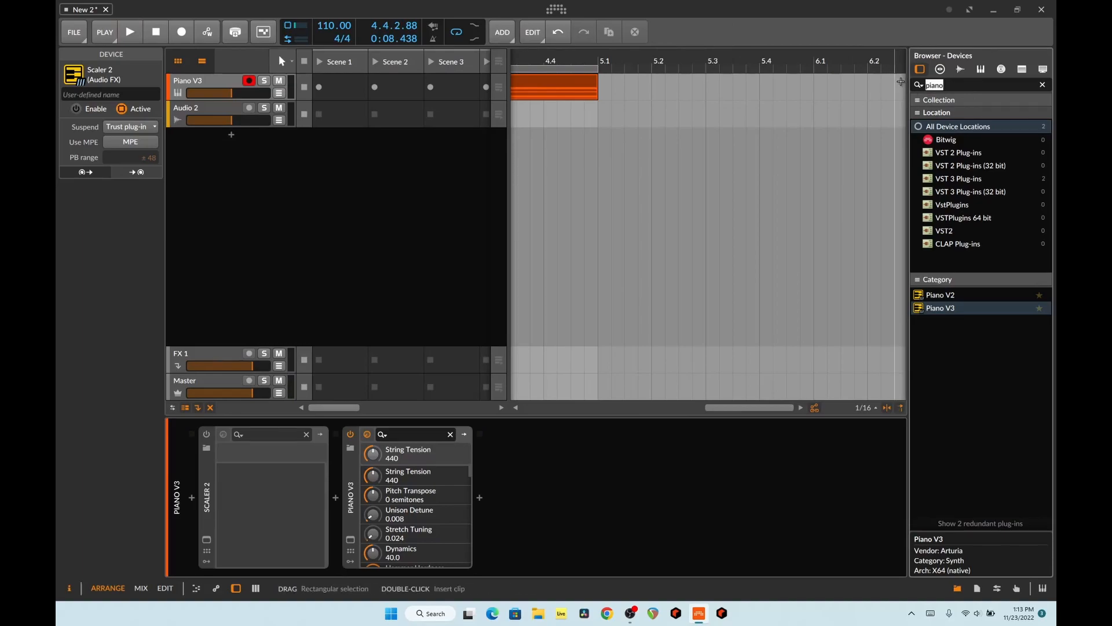
type("rand")
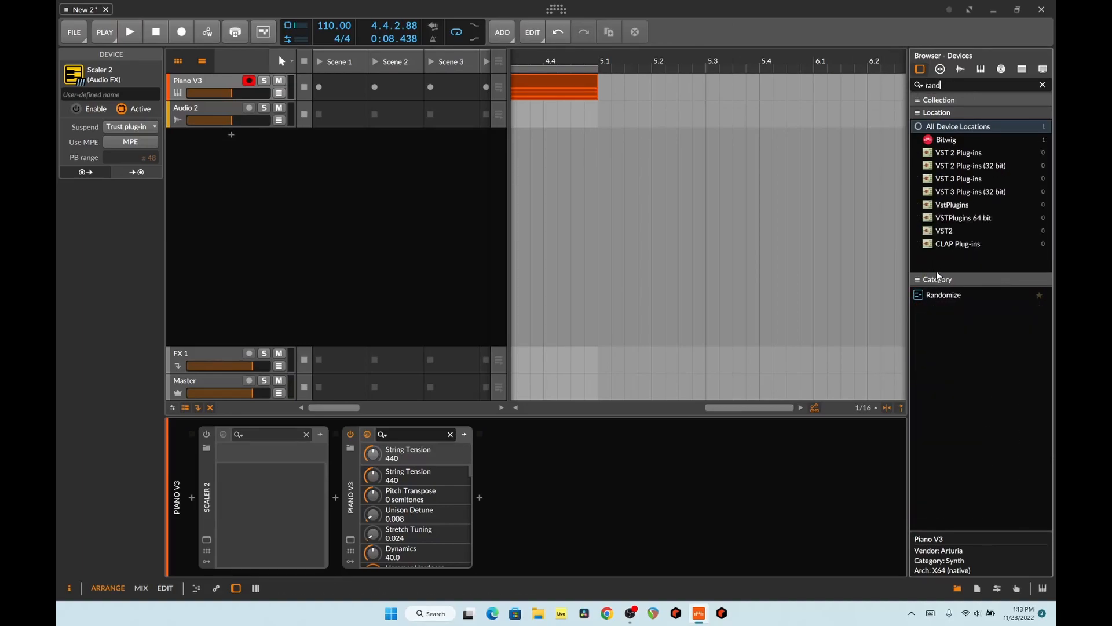
left_click_drag(944, 295, 350, 539)
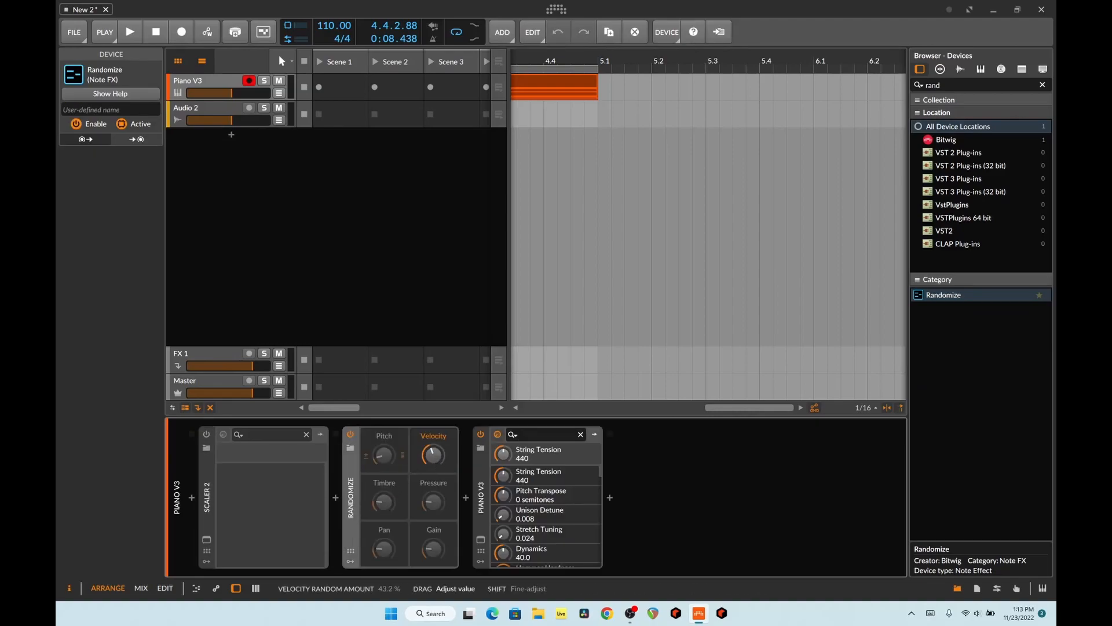
key("space")
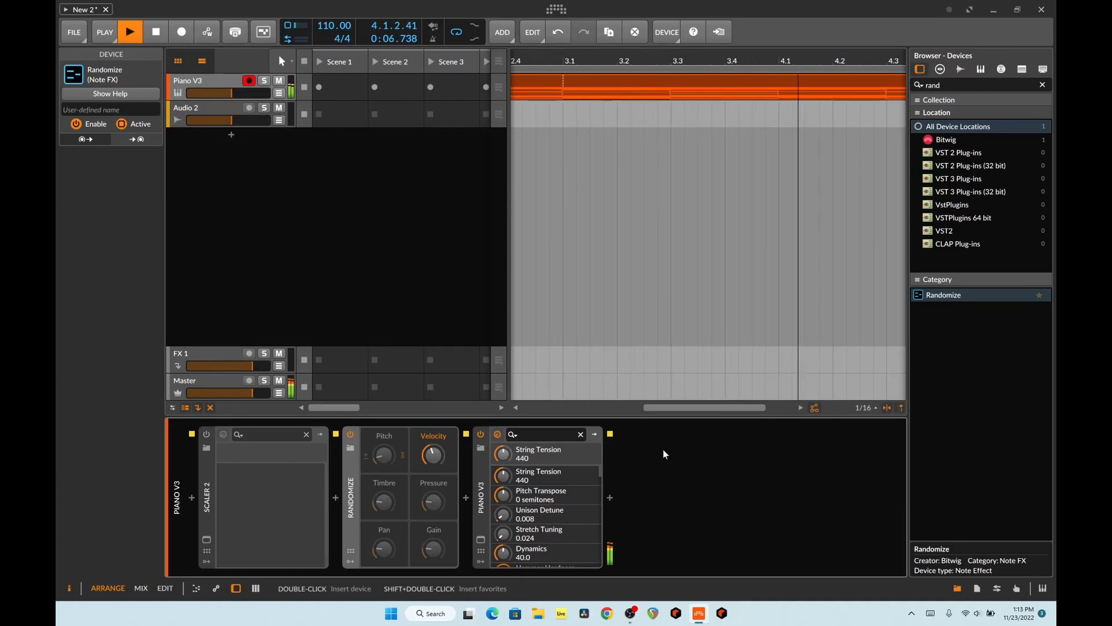
key("space")
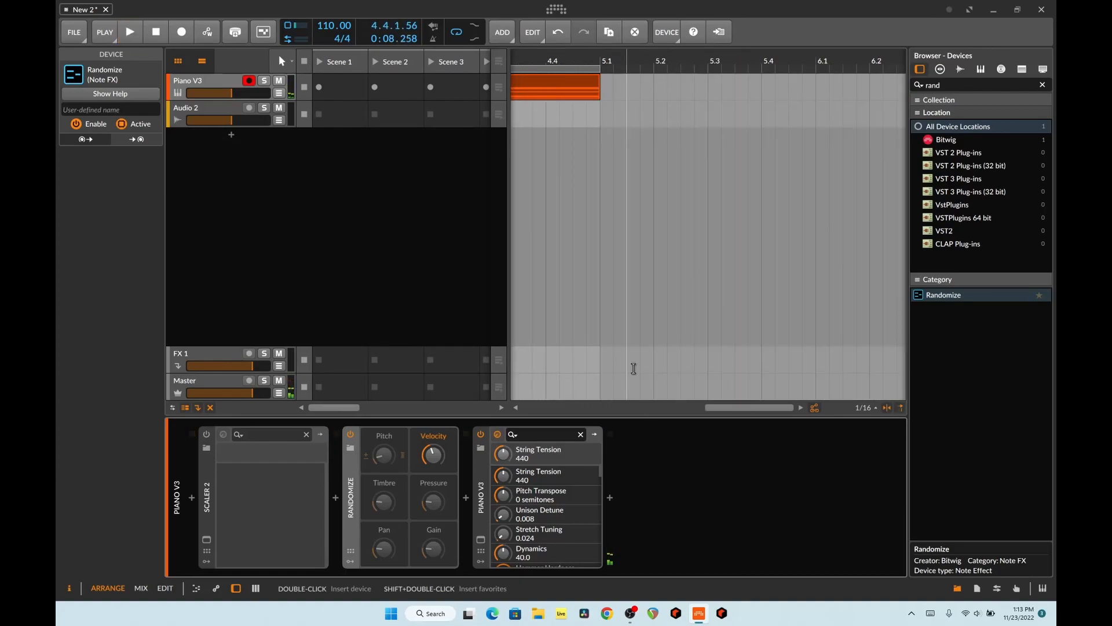
- Copy the Scaler-Chords.mid clip onto a new instrument track below Audio 2, starting at bar 1
left_click_drag(779, 408, 642, 397)
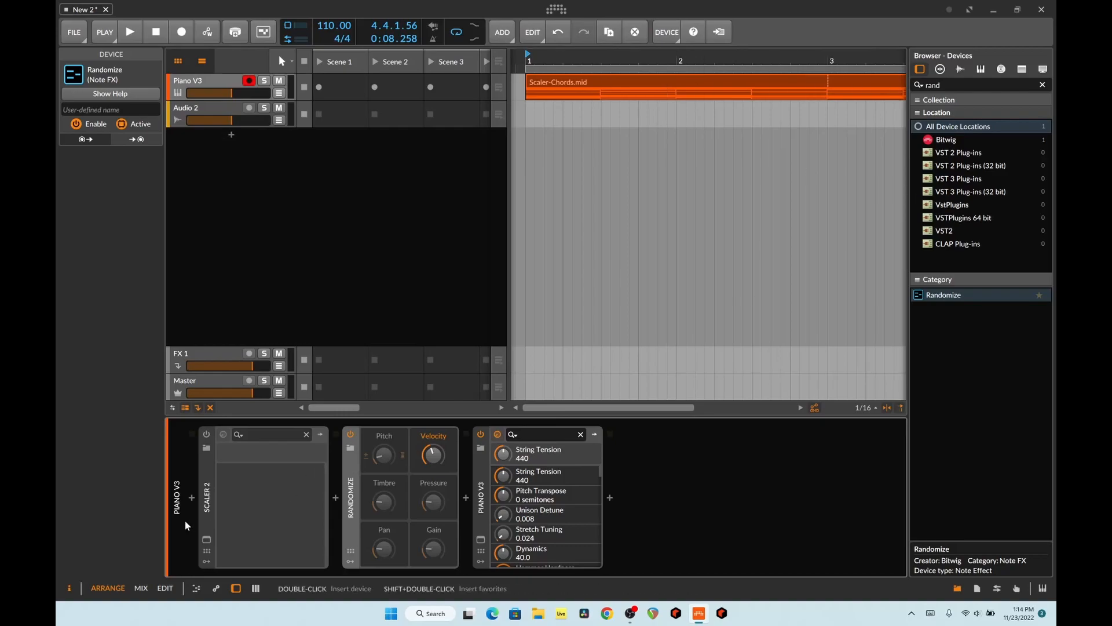
left_click(1043, 85)
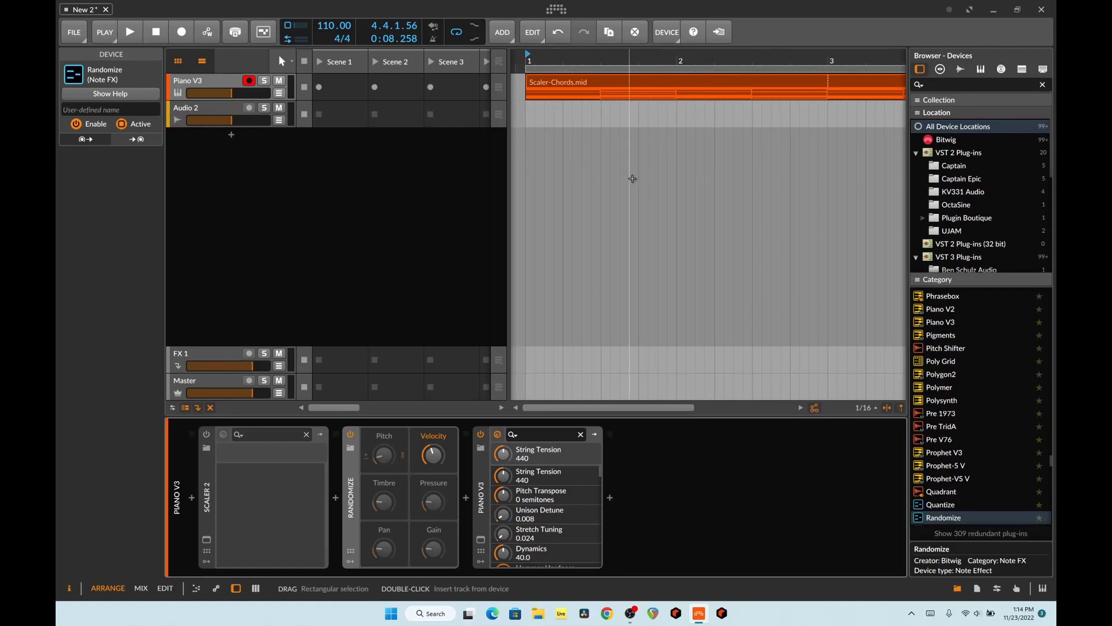
left_click_drag(621, 96, 620, 139)
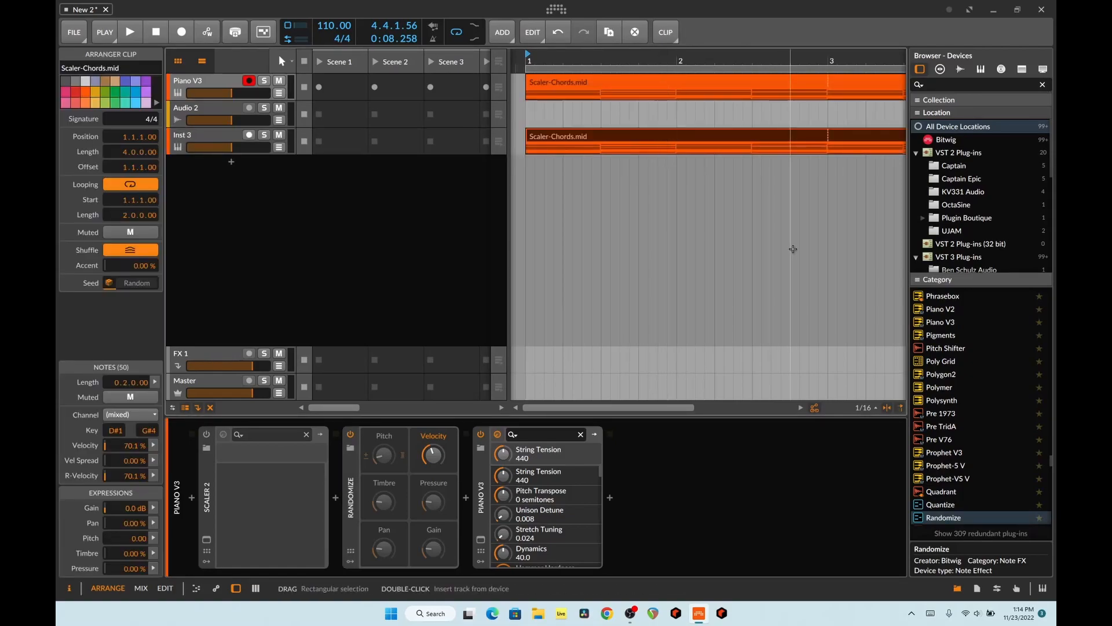
- Insert Efx FRAGMENTS after Piano V3 in the piano track's device chain and play the chords through it
left_click(477, 504)
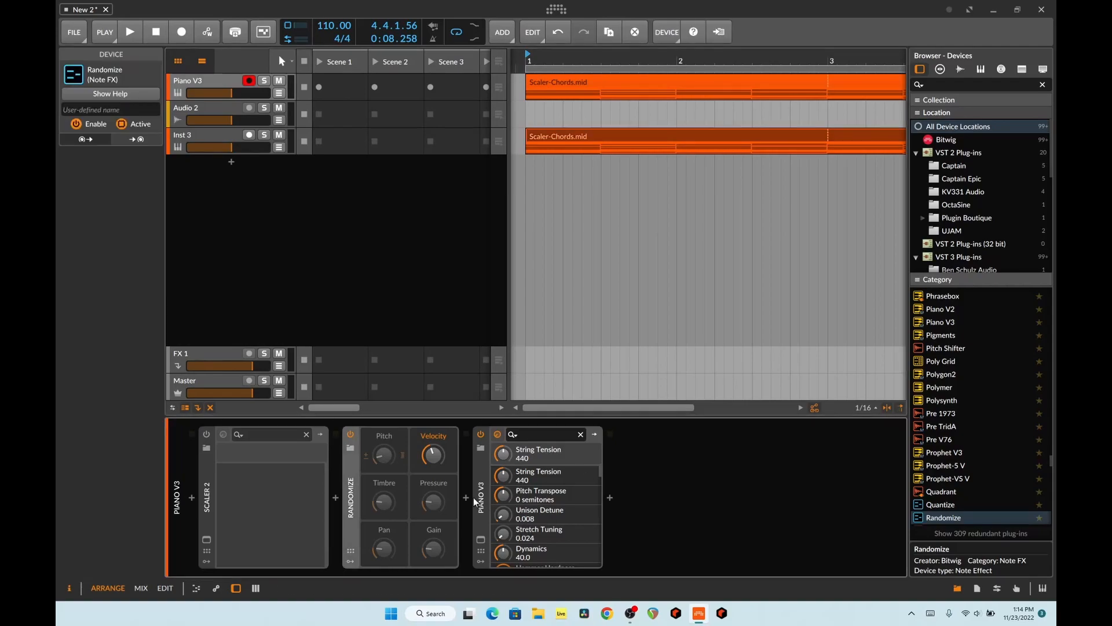
left_click(940, 84)
type("efx")
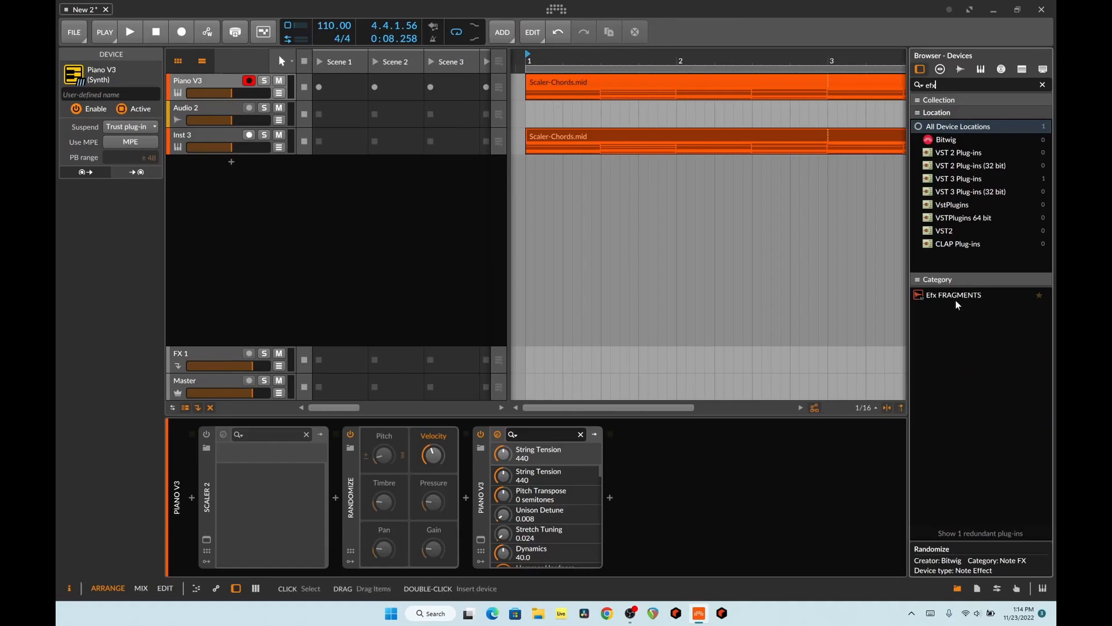
left_click_drag(956, 300, 702, 502)
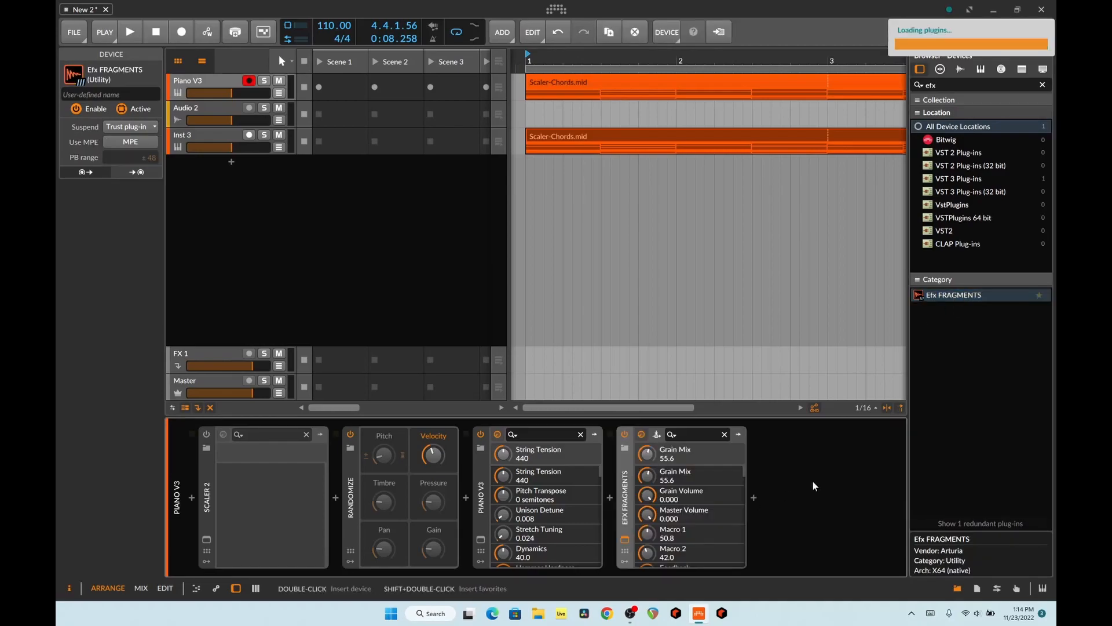
key("space")
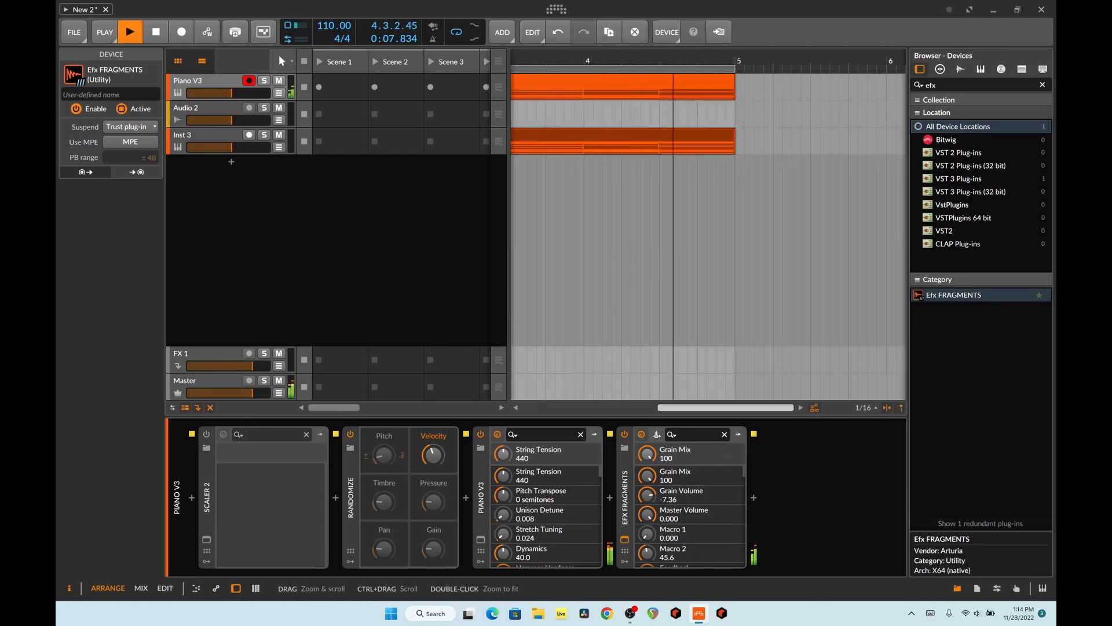
key("space")
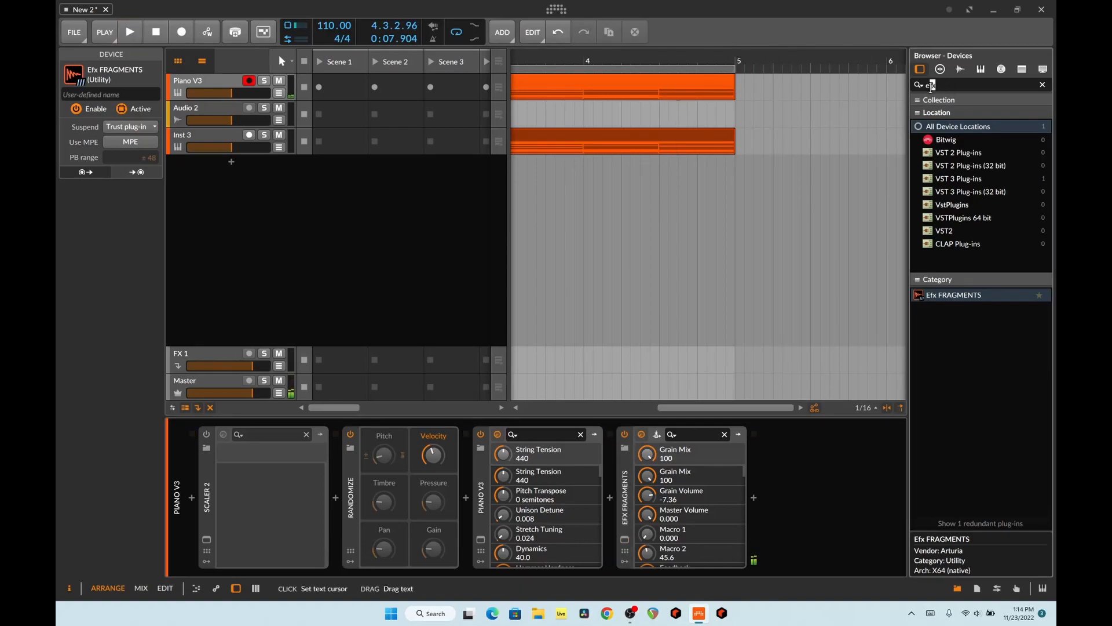
- Insert a Poly Grid between Piano V3 and Efx FRAGMENTS and play the arrangement from the start
type("poly")
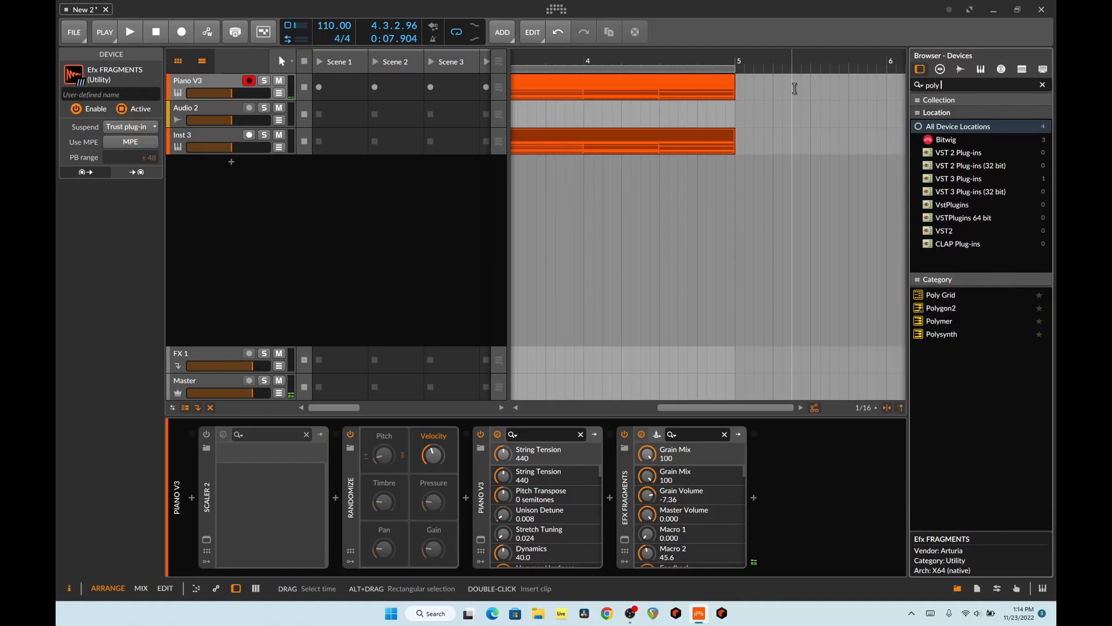
left_click_drag(945, 300, 608, 498)
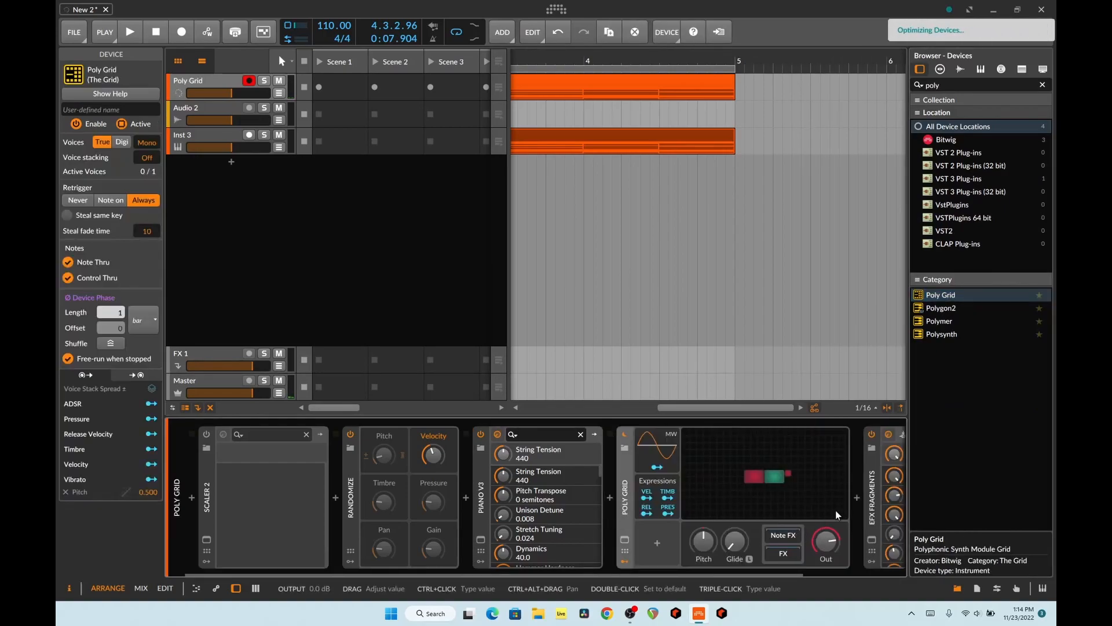
left_click(872, 512)
left_click_drag(779, 557, 810, 576)
key("space")
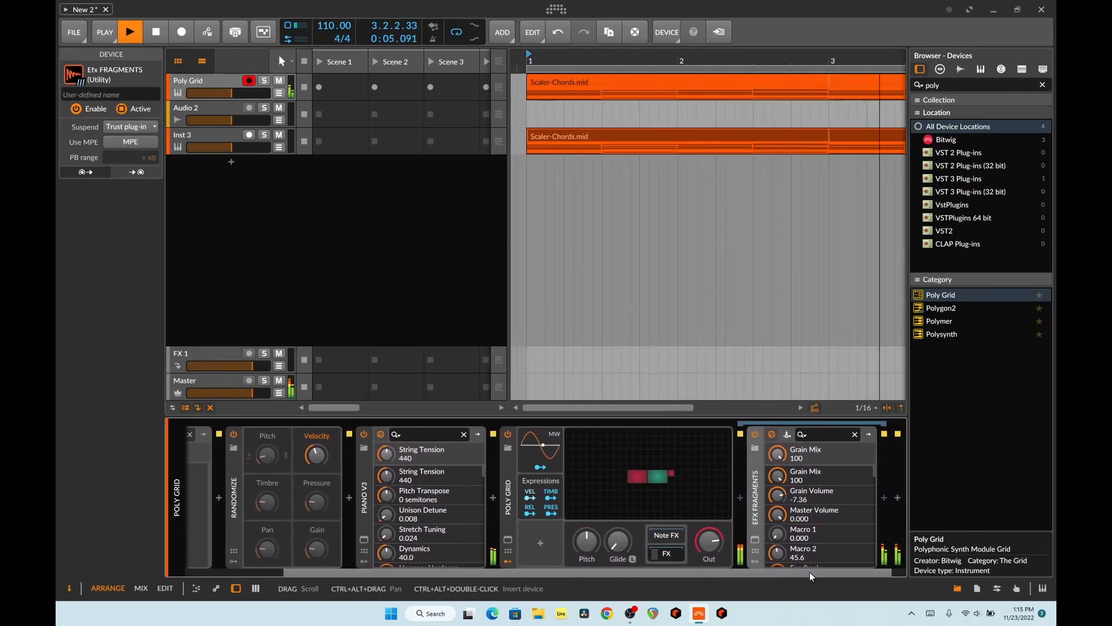
key("space")
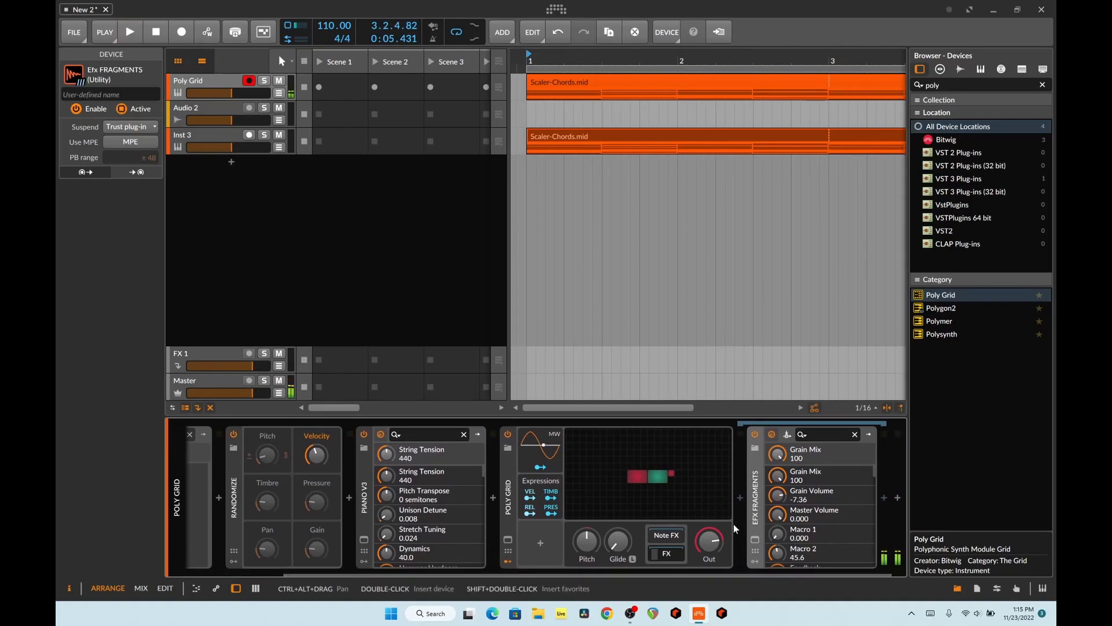
- Add a Modulator Out module to the Poly Grid patch, map it to Efx FRAGMENTS' on/off switch at -1.00, and play
left_click(683, 486)
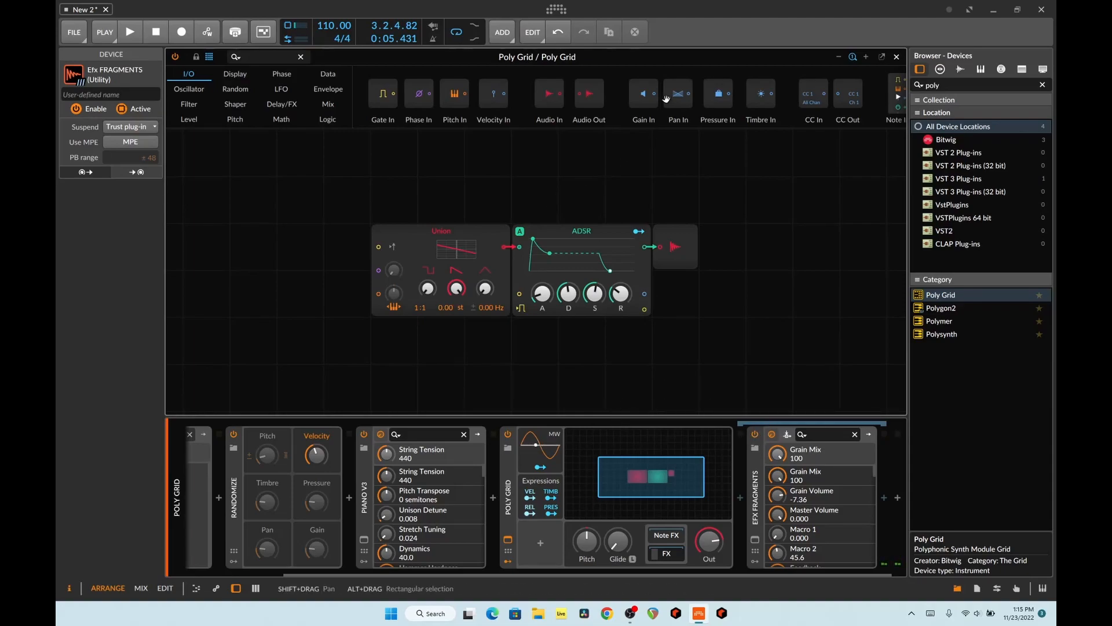
scroll(665, 99, "right", 5)
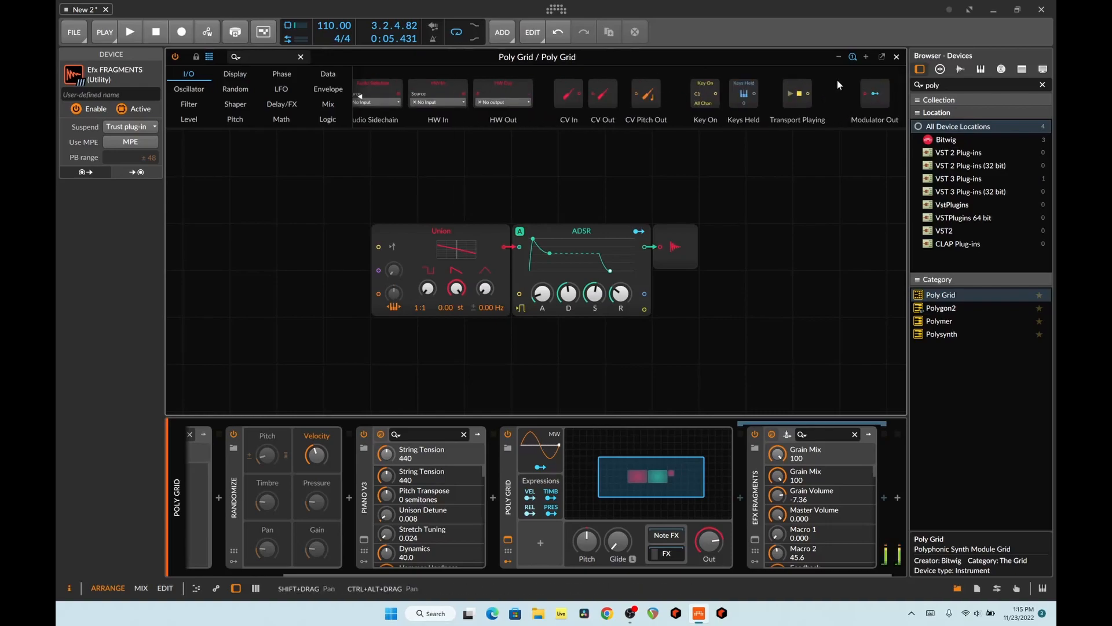
left_click_drag(867, 114, 586, 344)
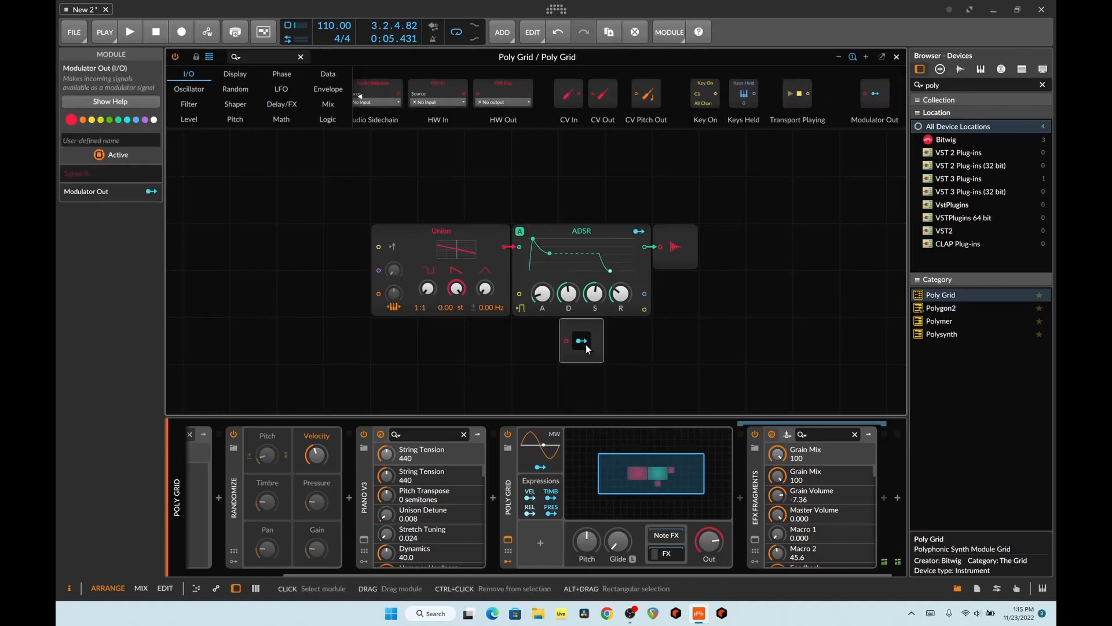
left_click(755, 434)
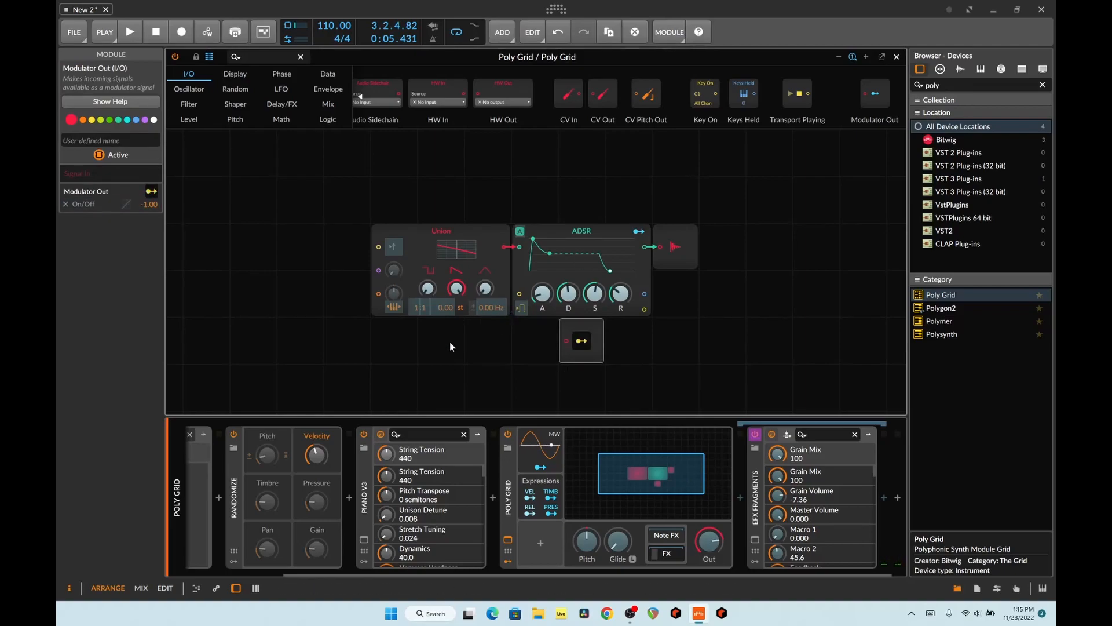
key("space")
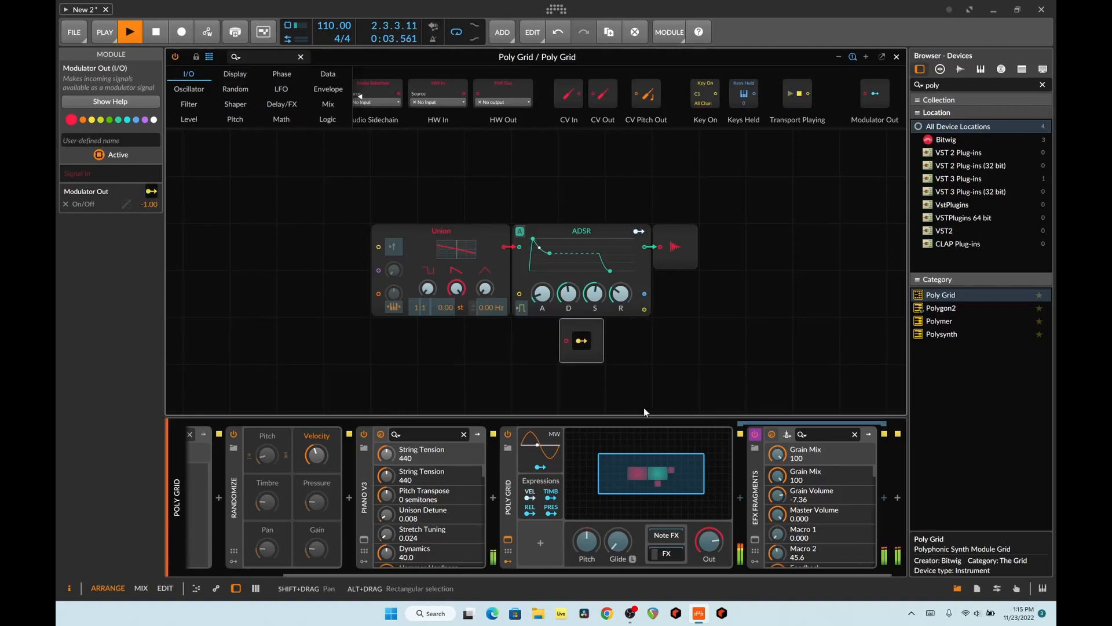
key("space")
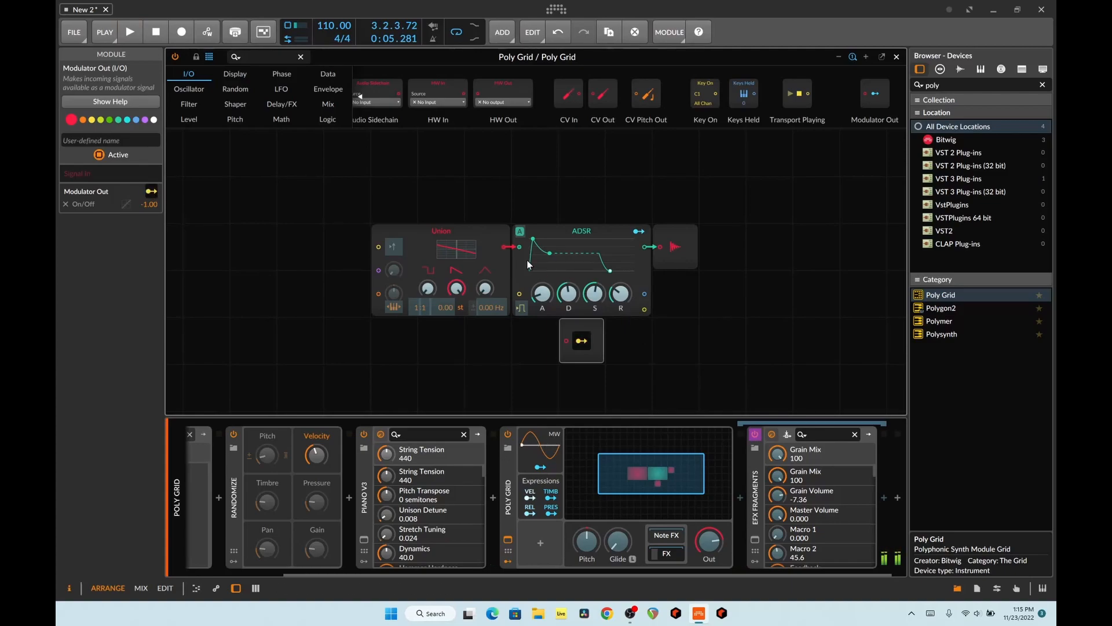
- Delete the Union oscillator and ADSR envelope modules from the Poly Grid patch
left_click(500, 239)
key("Delete")
key("Delete")
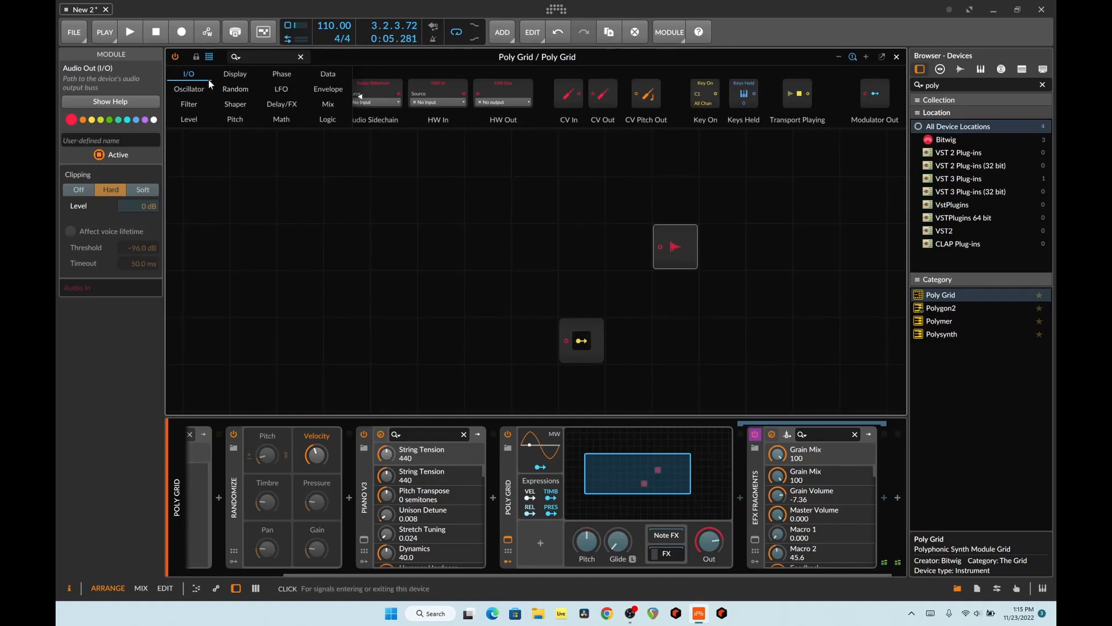
- Add an Audio In module, connect it to Audio Out in the Poly Grid patch, and play the arrangement
left_click(191, 76)
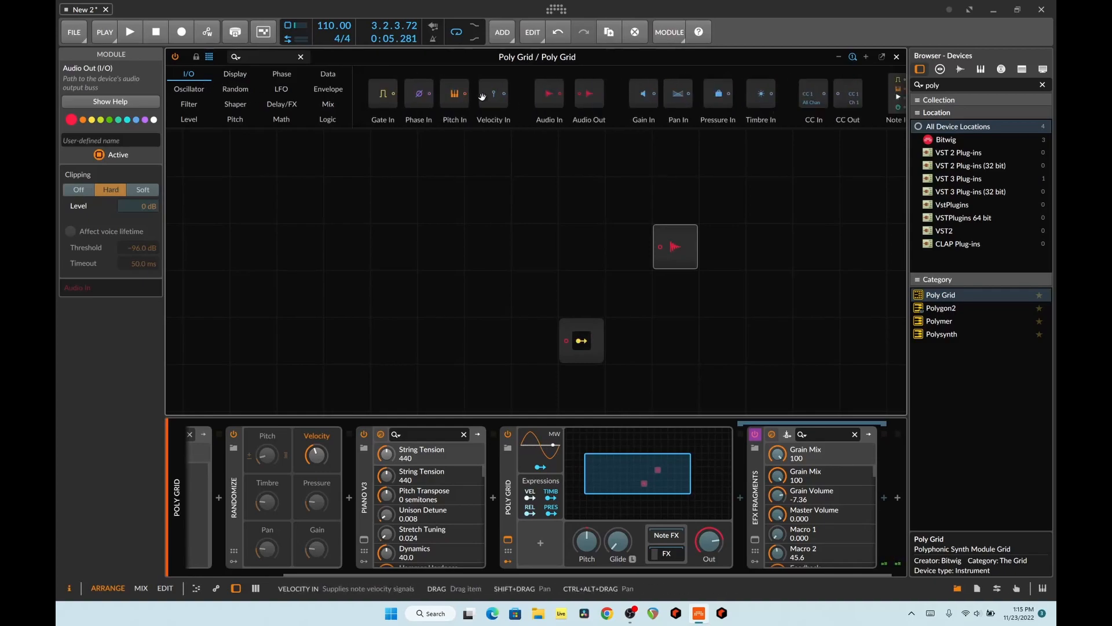
left_click_drag(547, 97, 534, 246)
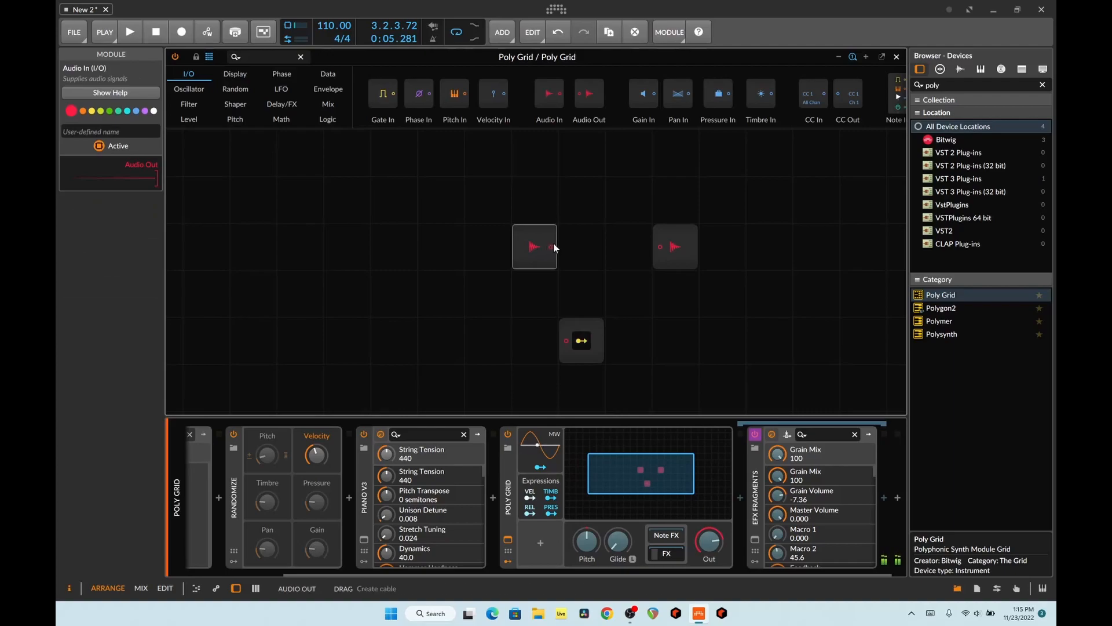
left_click_drag(626, 249, 629, 249)
left_click_drag(551, 247, 659, 245)
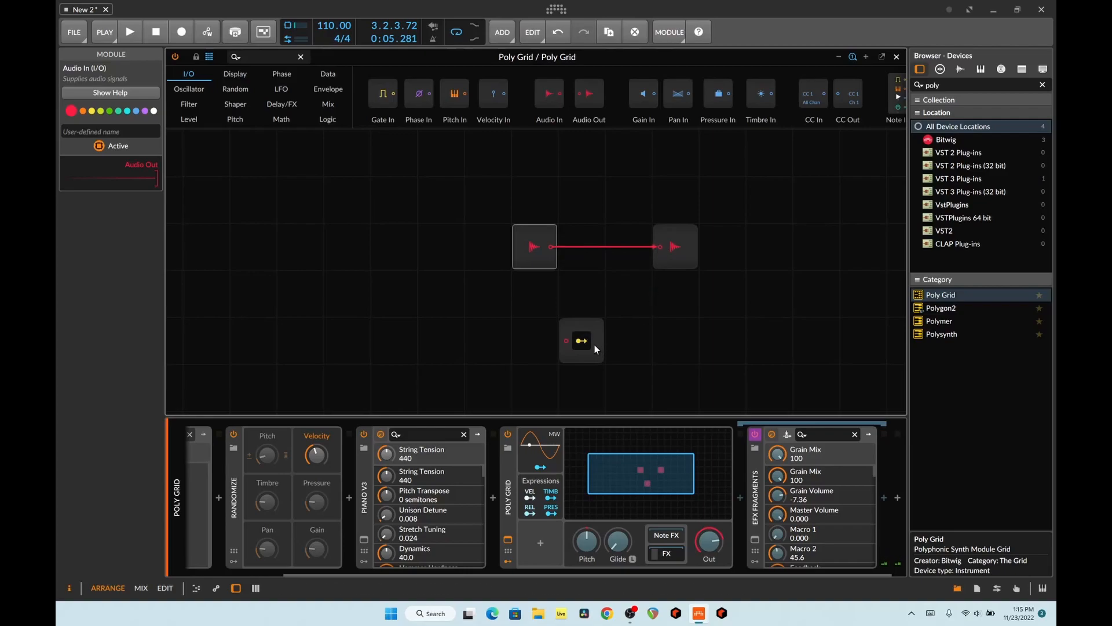
key("space")
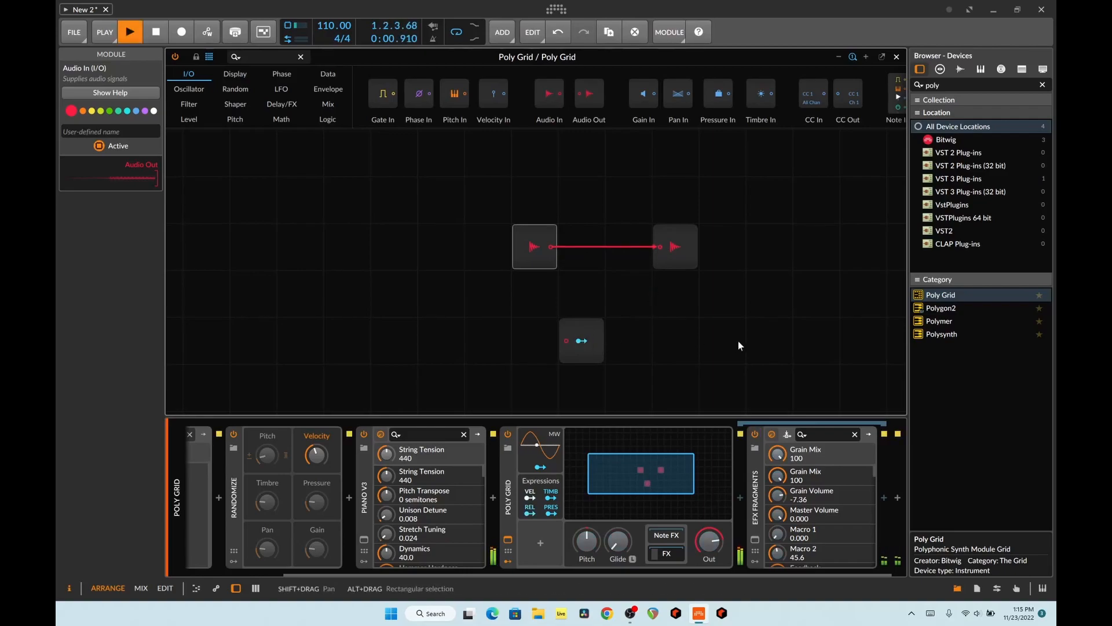
key("space")
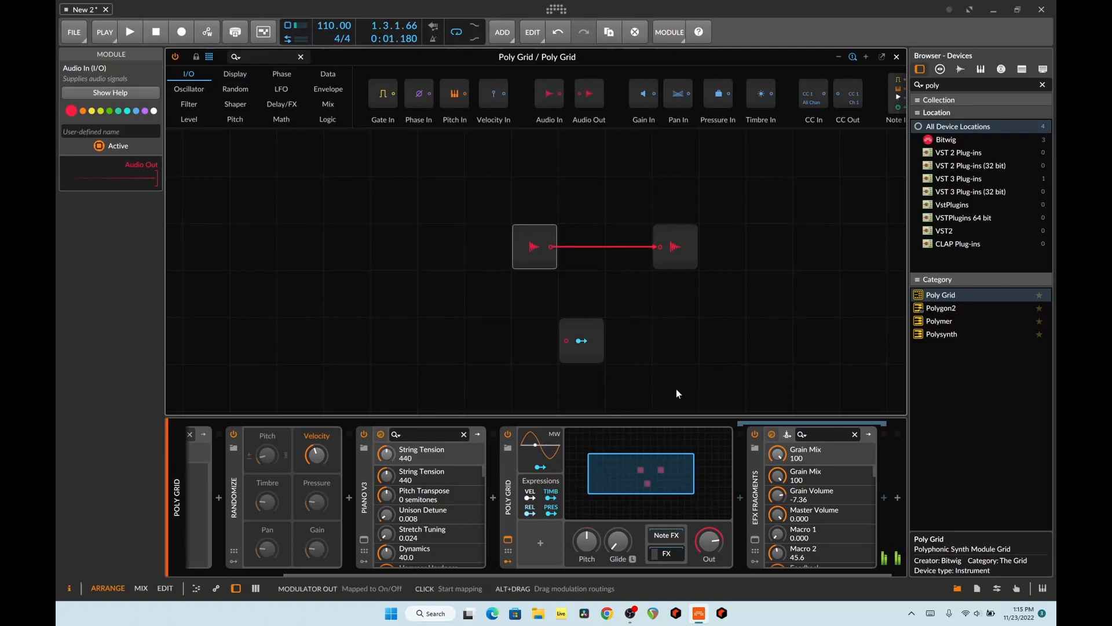
- Toggle Efx FRAGMENTS off and back on, and play the arrangement briefly to check the sound
left_click(752, 437)
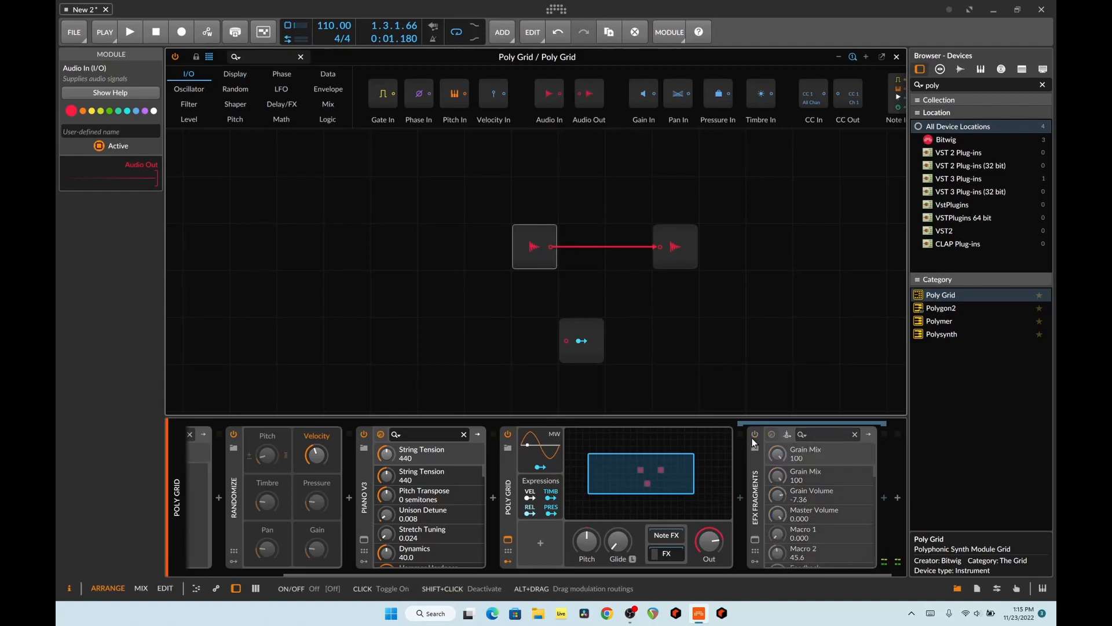
left_click(752, 437)
left_click(751, 437)
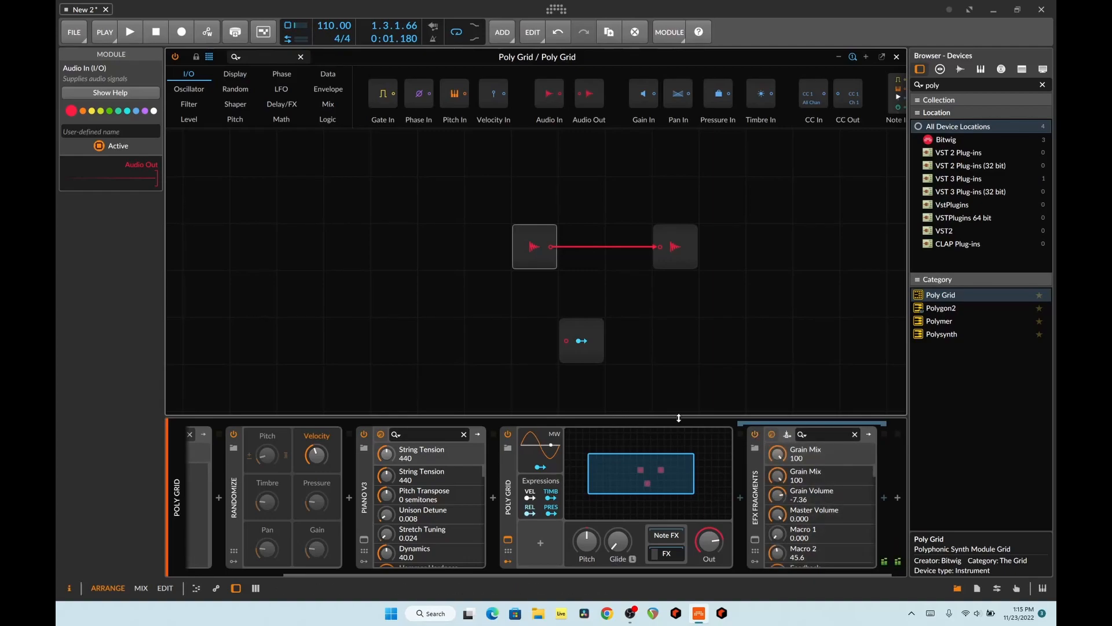
key("space")
key("space")
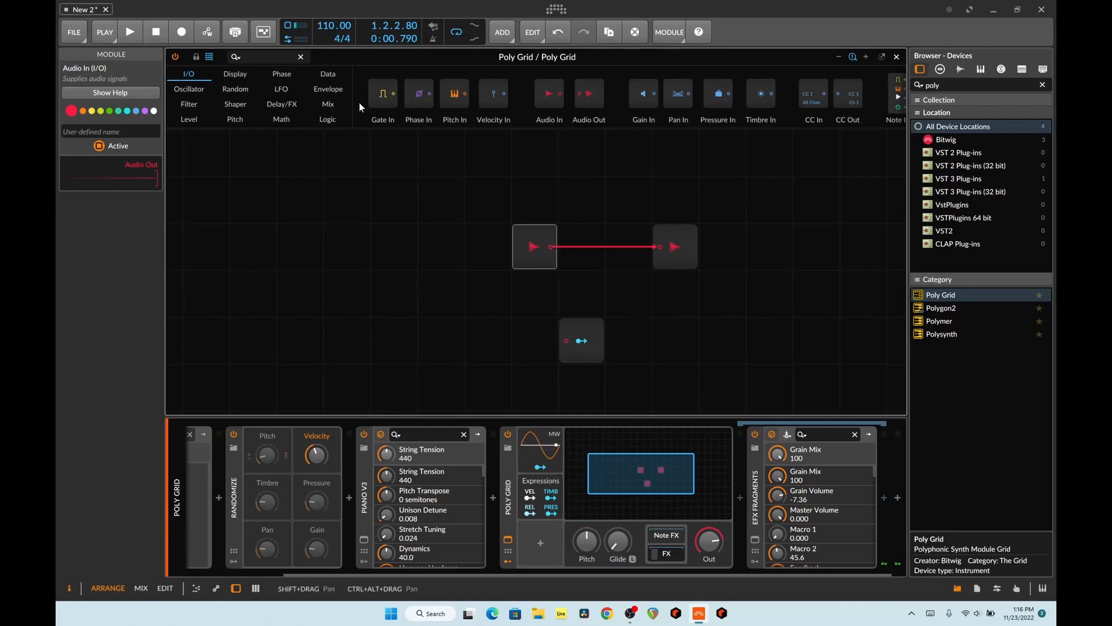
mouse_move(383, 94)
left_mouse_down()
mouse_move(425, 306)
mouse_move(447, 284)
mouse_move(371, 109)
left_mouse_up()
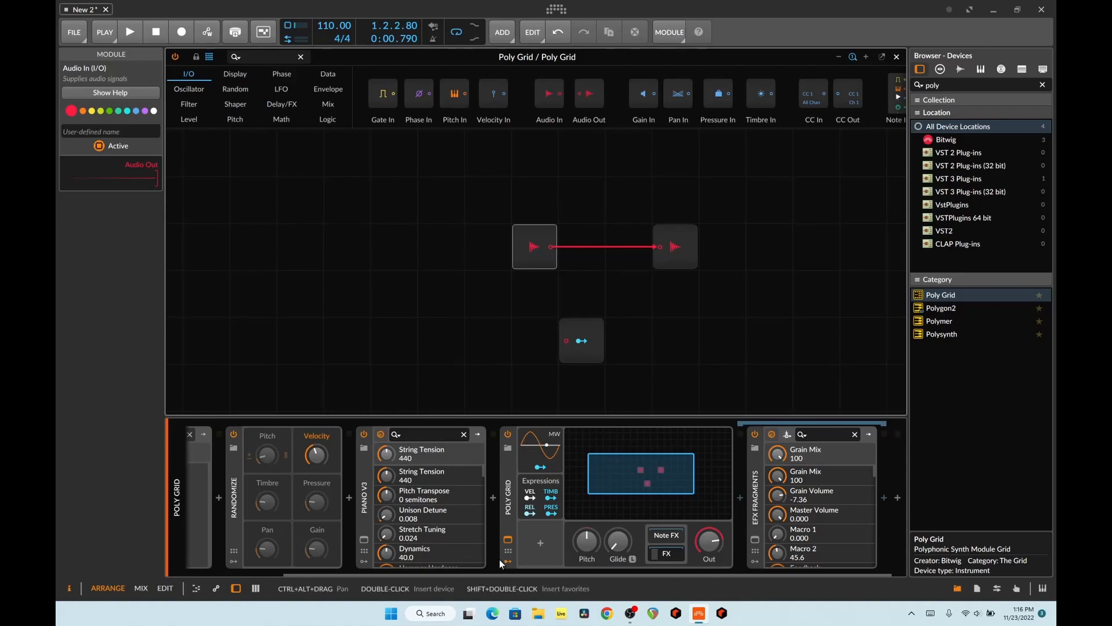
scroll(510, 560, "left", 2)
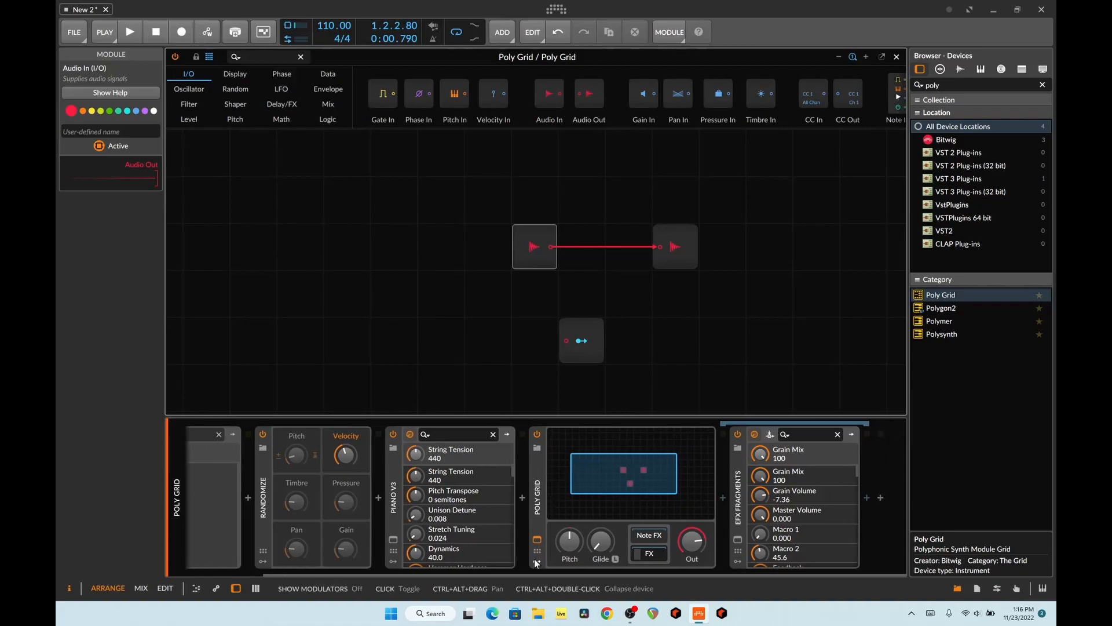
left_click(568, 543)
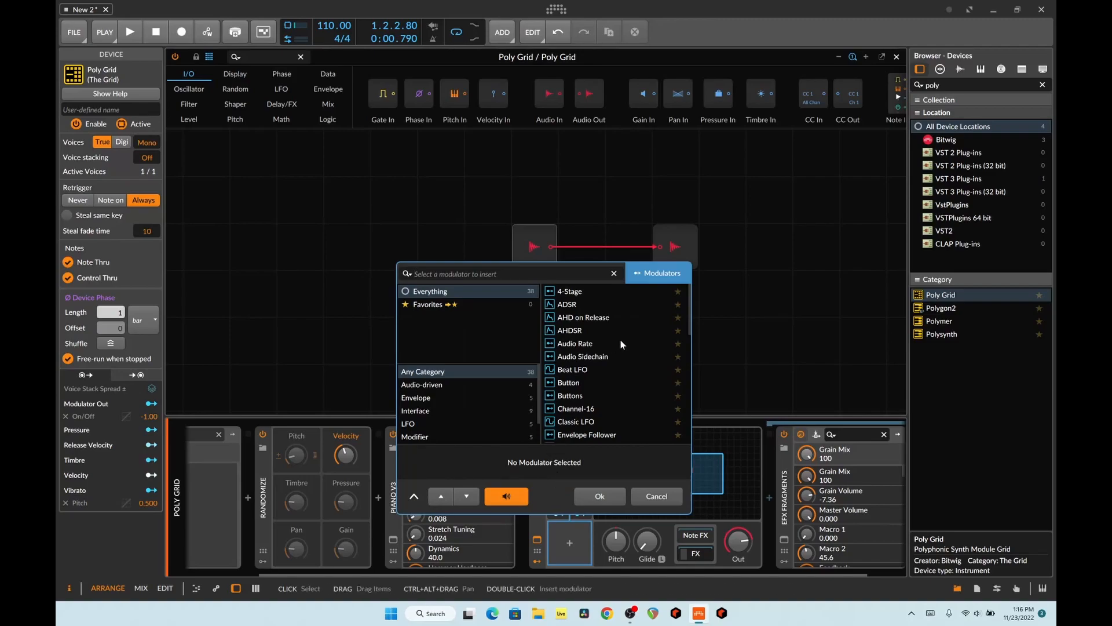
scroll(620, 343, "down", 3)
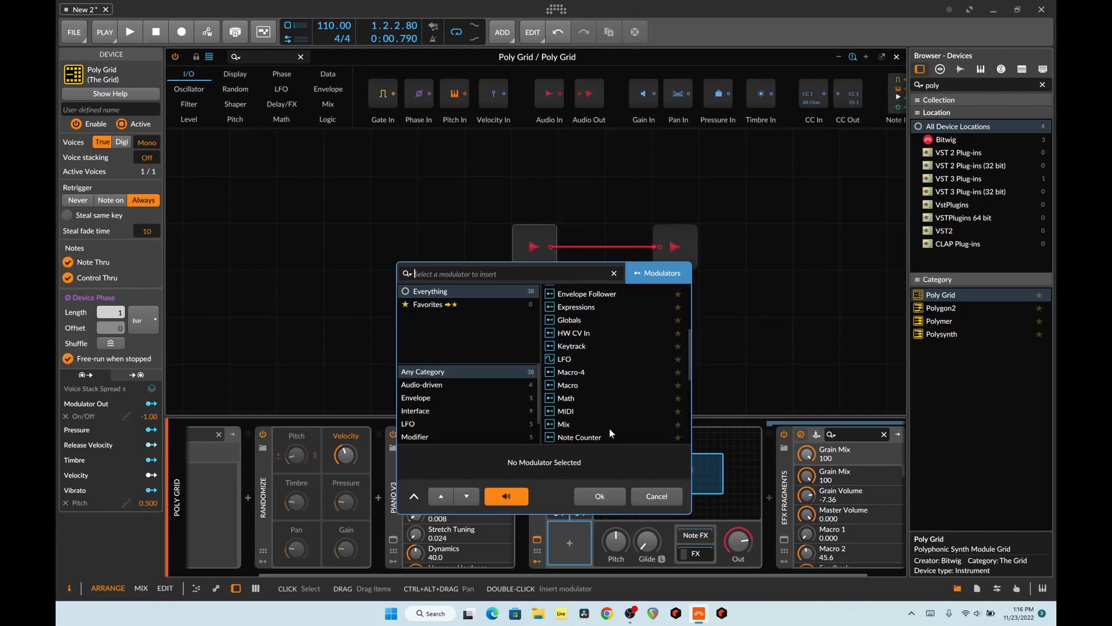
scroll(609, 427, "down", 5)
scroll(609, 428, "up", 8)
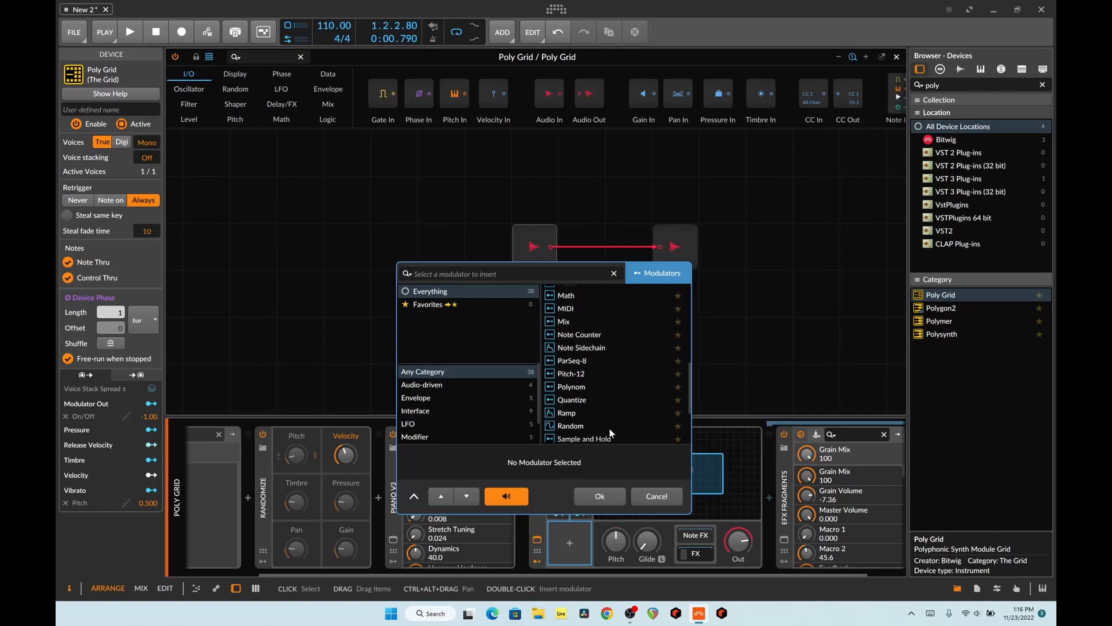
left_click(650, 497)
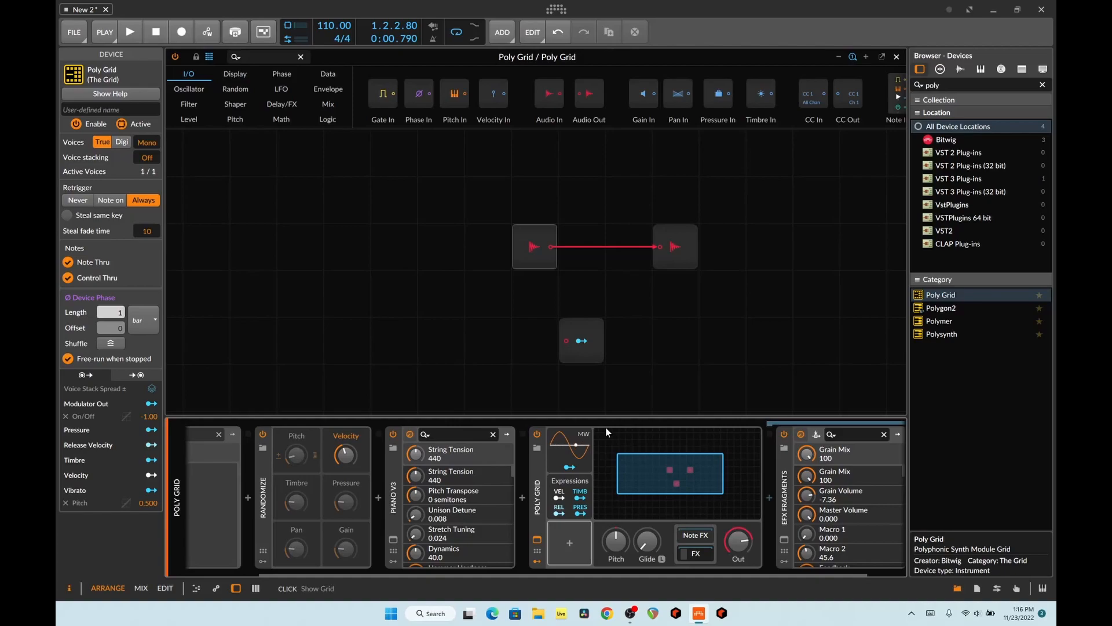
- Insert a Note Receiver between Piano V3 and Poly Grid, with Inst 3 as its note source
left_click(458, 498)
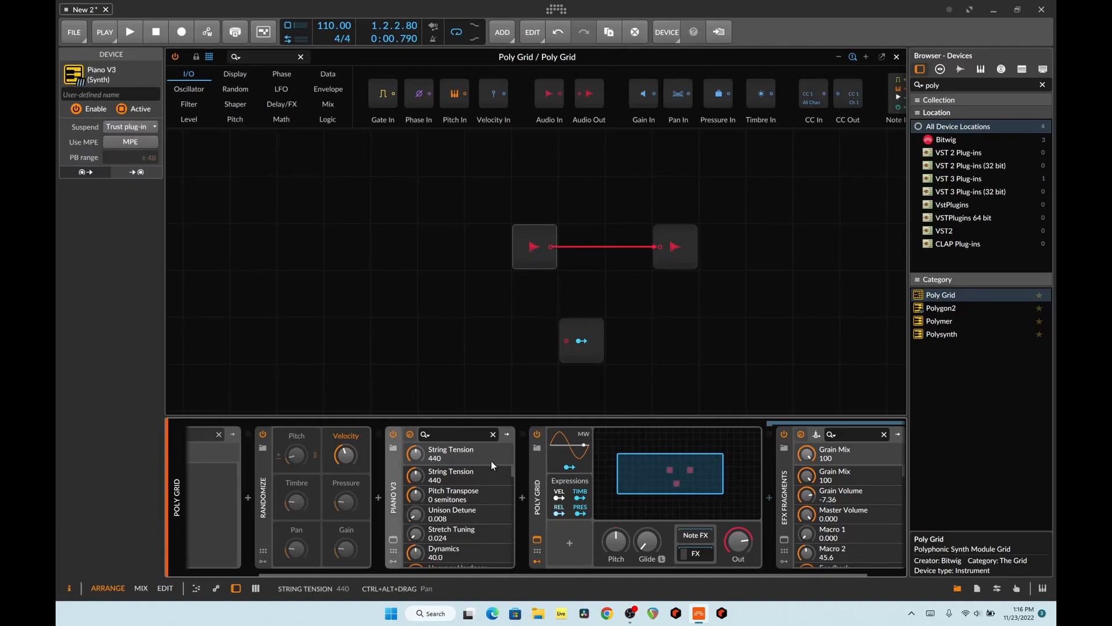
left_click(522, 497)
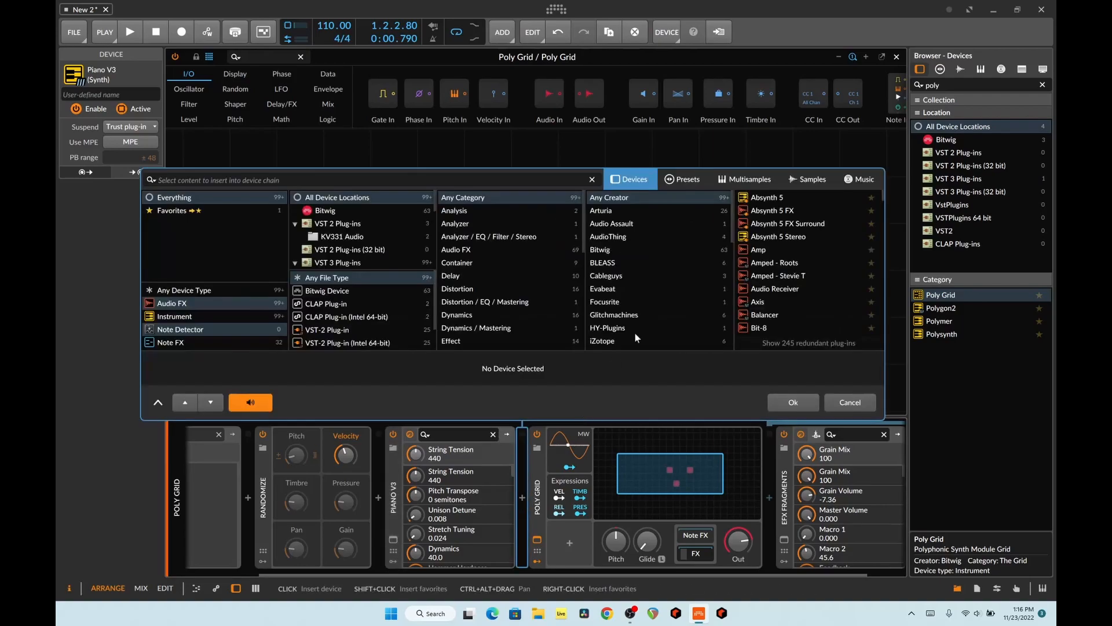
type("note")
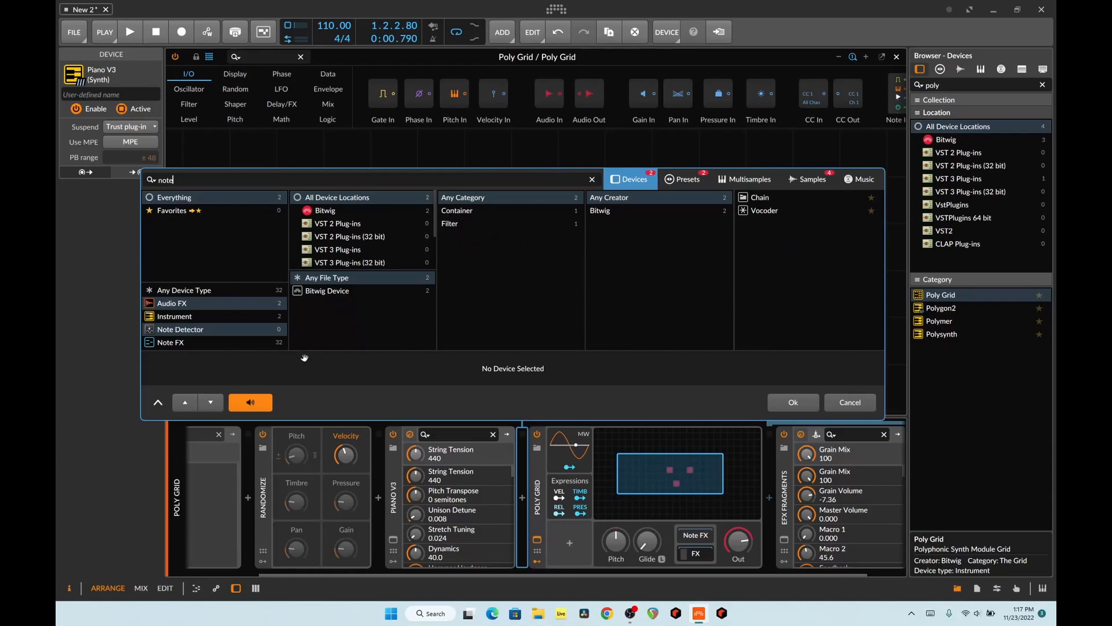
left_click(245, 345)
double_click(796, 277)
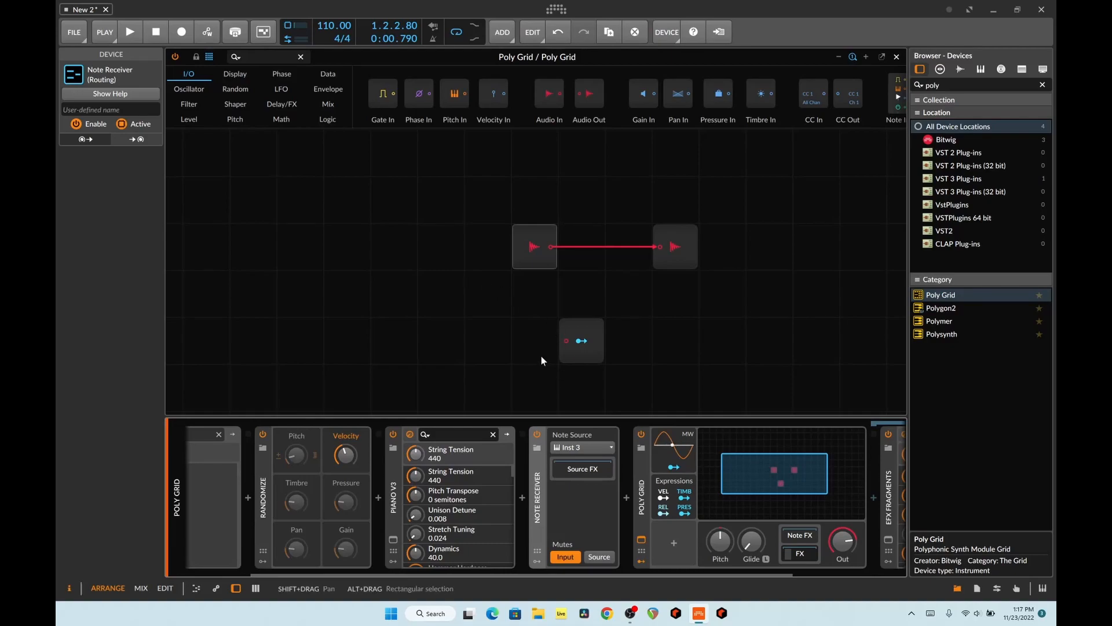
- Add a Gate In module connected to Modulator Out, and play the arrangement briefly while viewing Efx FRAGMENTS
left_click_drag(369, 104, 567, 340)
key("space")
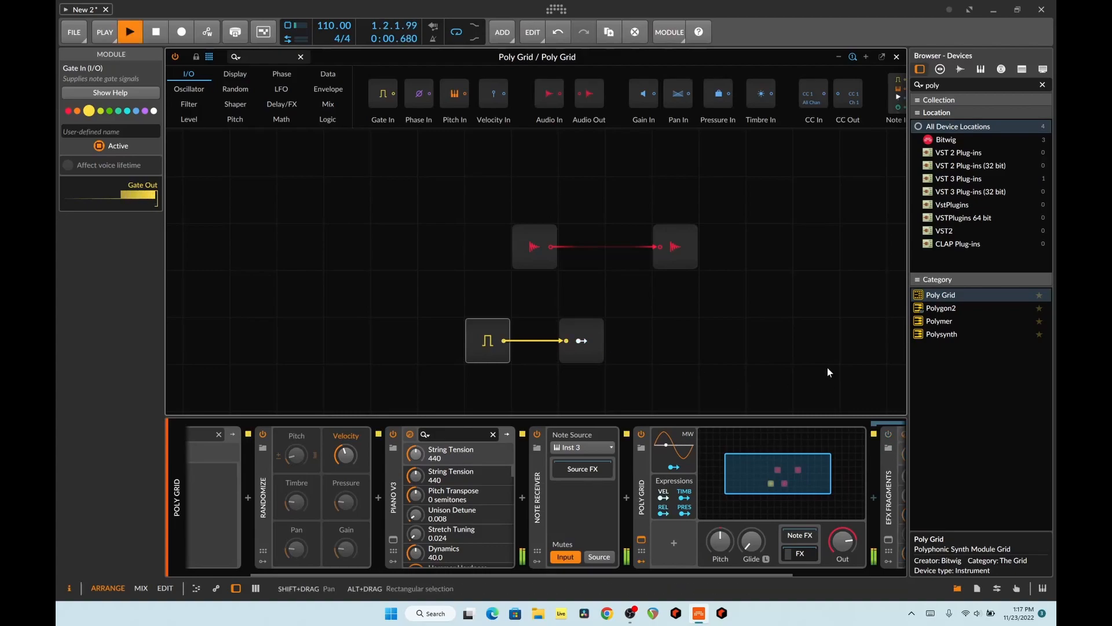
left_click_drag(739, 571, 836, 571)
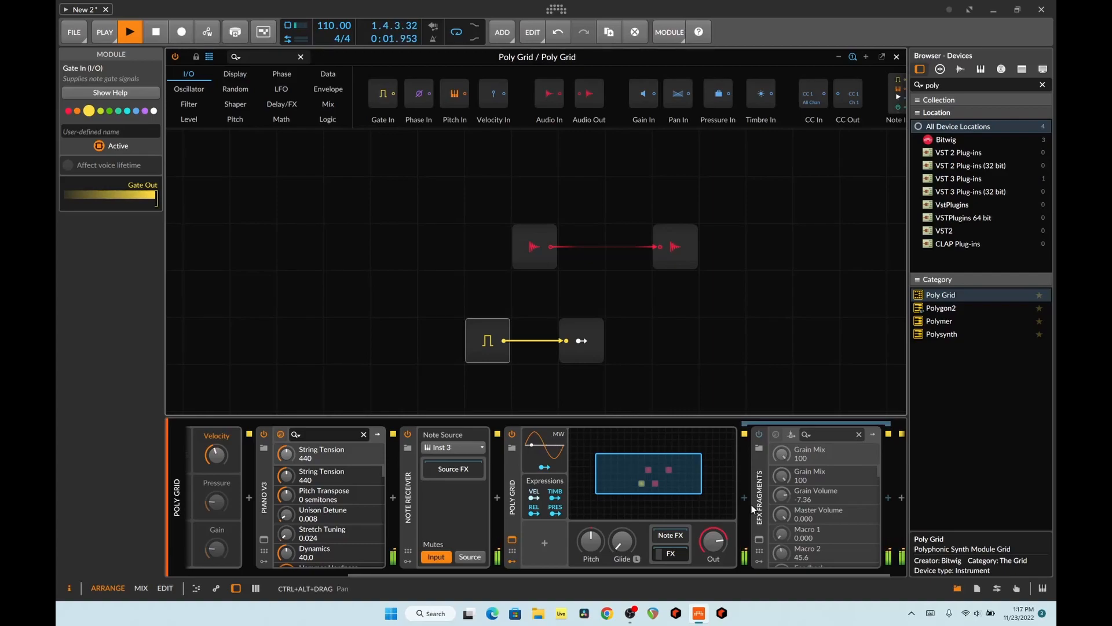
key("space")
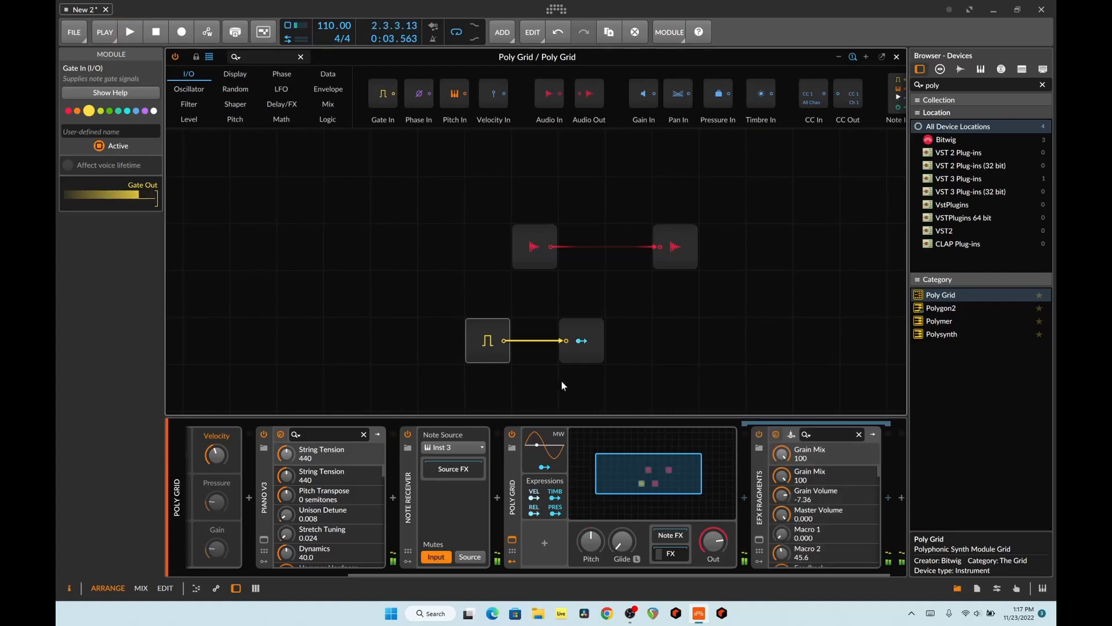
- Add a Value Readout in semitones fed by Gate In, place it above the cable to Modulator Out, and play the arrangement
left_click_drag(482, 323, 387, 322)
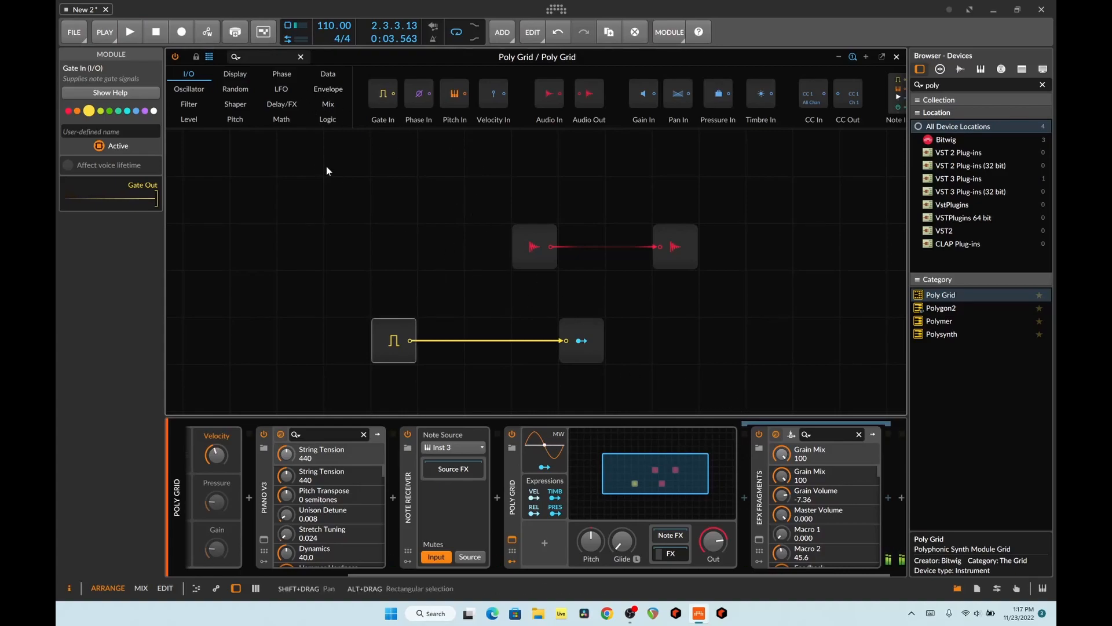
left_click(235, 74)
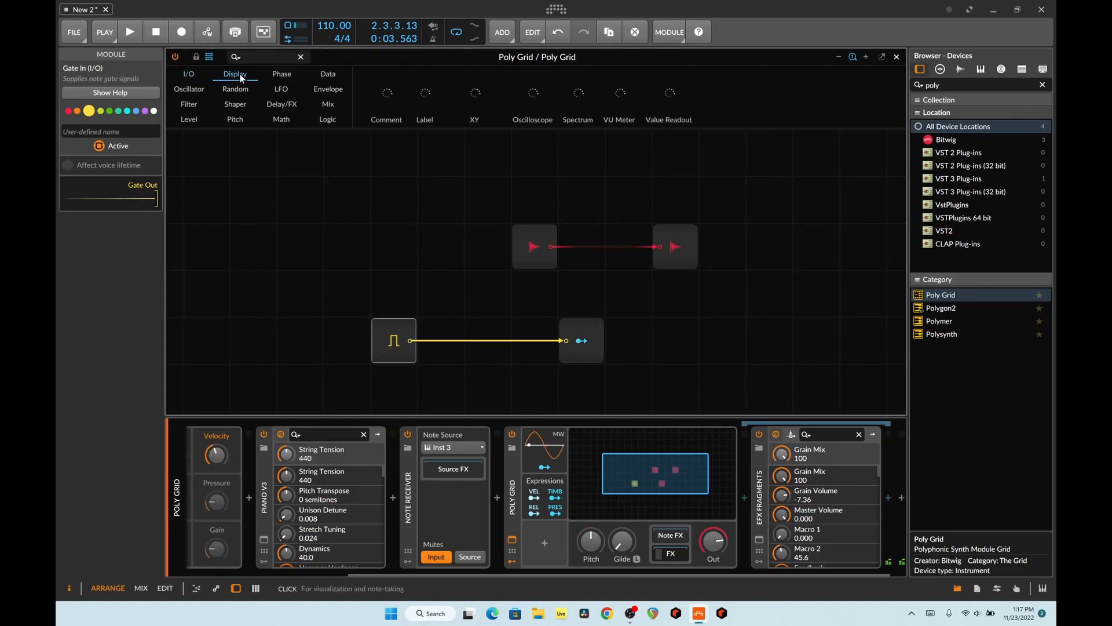
left_click_drag(800, 94, 427, 350)
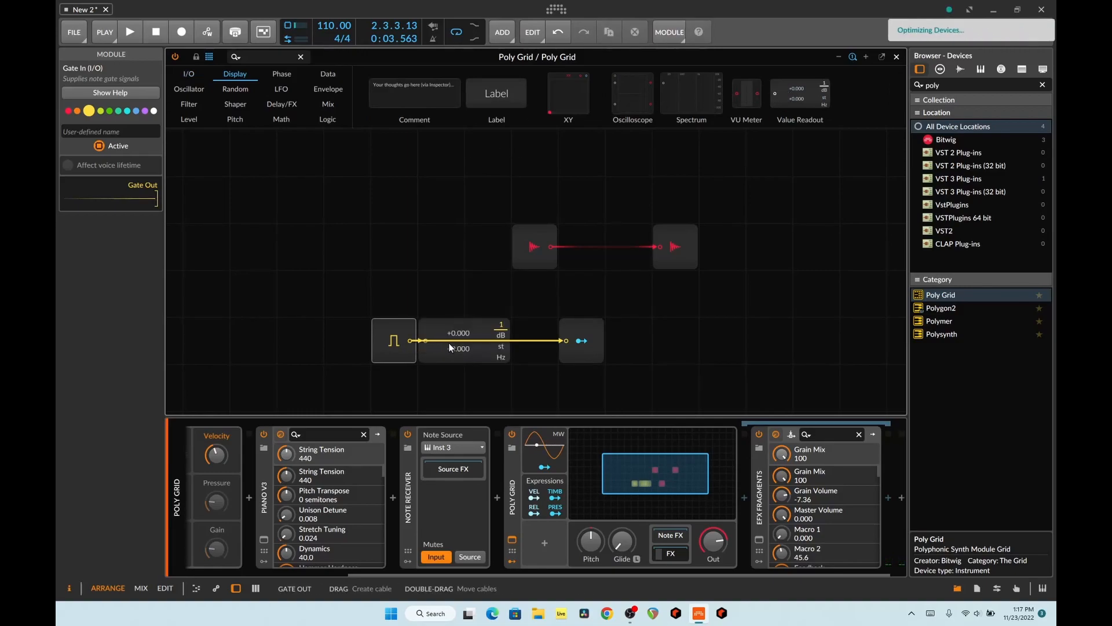
left_click_drag(490, 343, 490, 297)
left_click(501, 299)
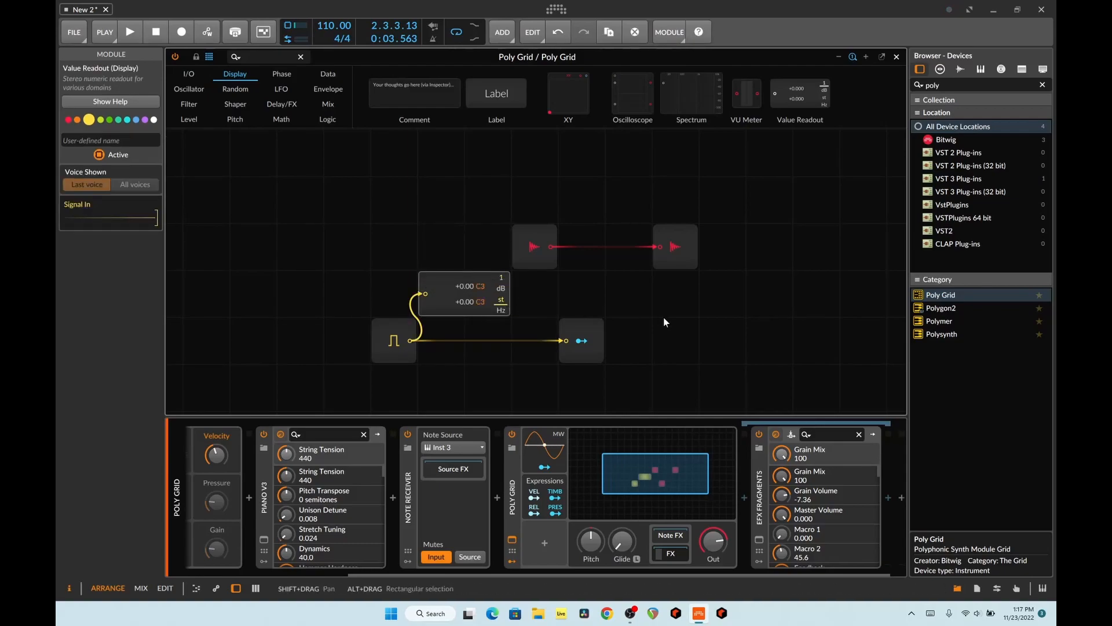
key("space")
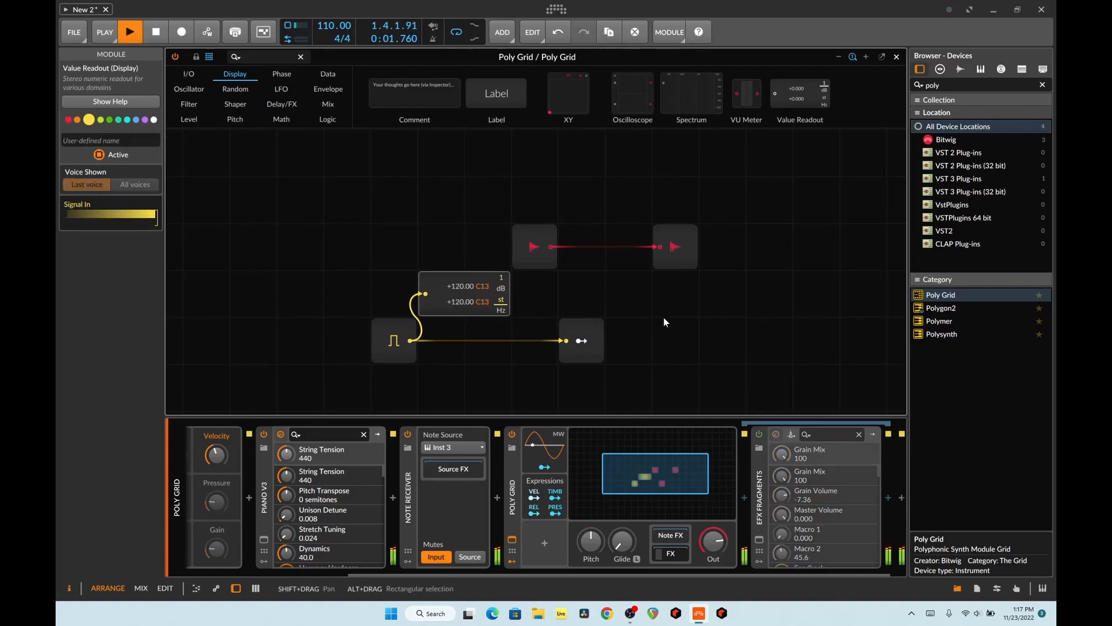
key("space")
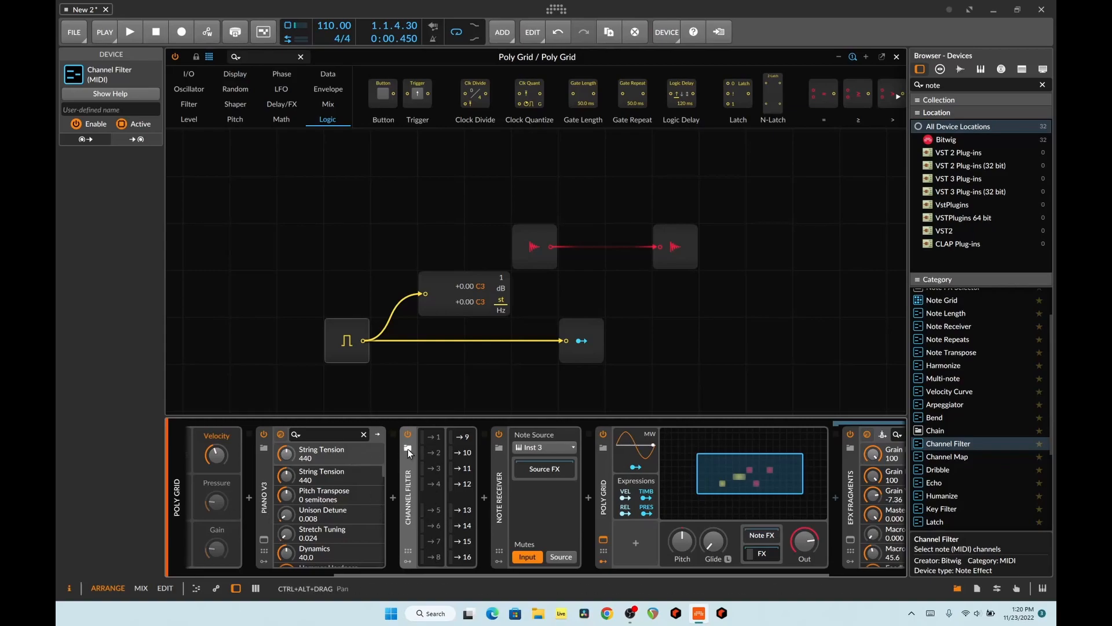
- Play the arrangement in short bursts to check the gate signal reaching Modulator Out with the Channel Filter inserted
key("space")
key("space")
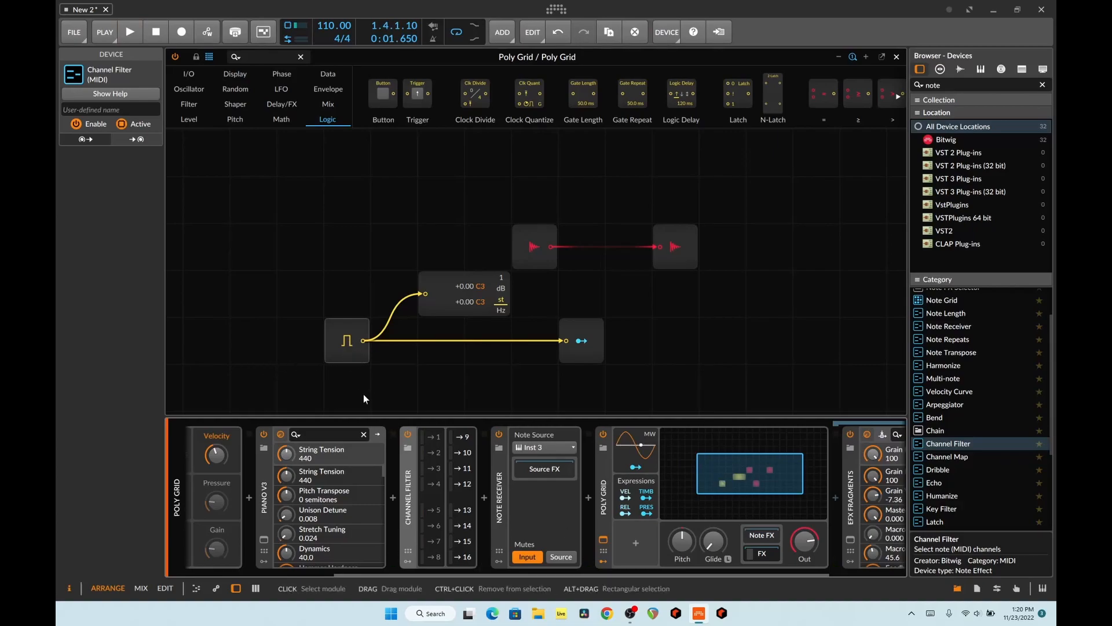
key("space")
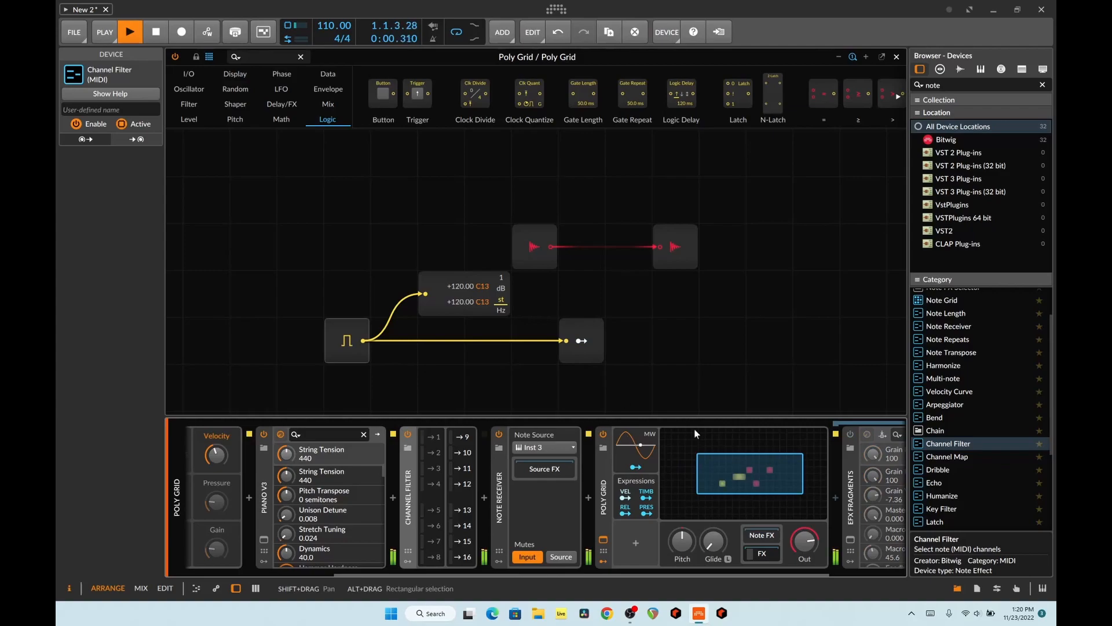
key("space")
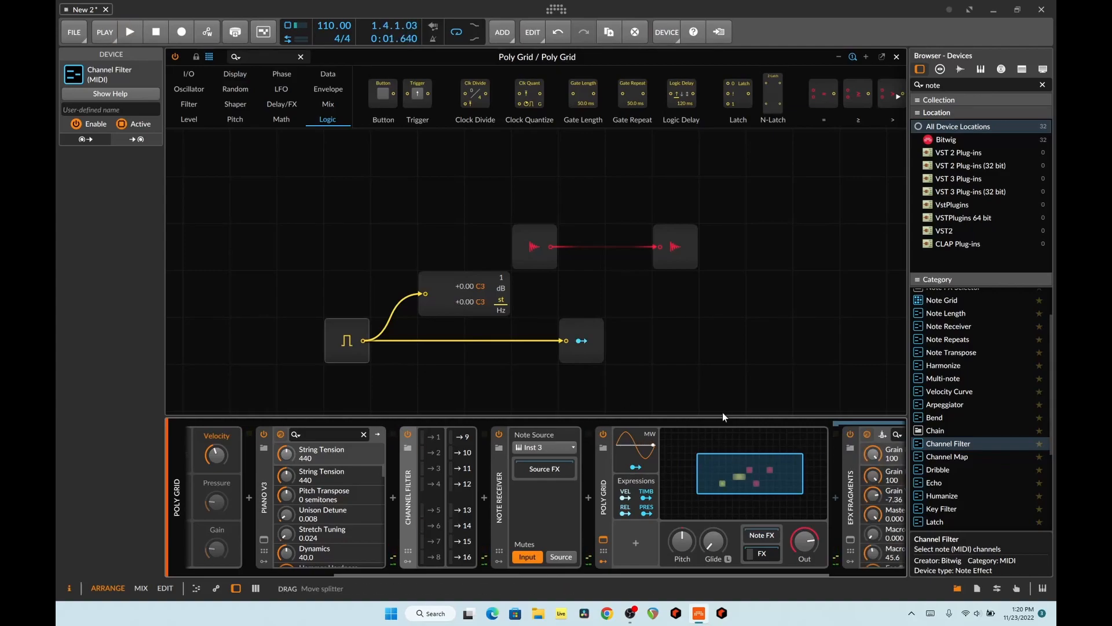
- Close the Poly Grid editor, open the Scaler-Chords.mid clip on Inst 3, and lower the chance of all its notes to 33.0%
left_click(555, 435)
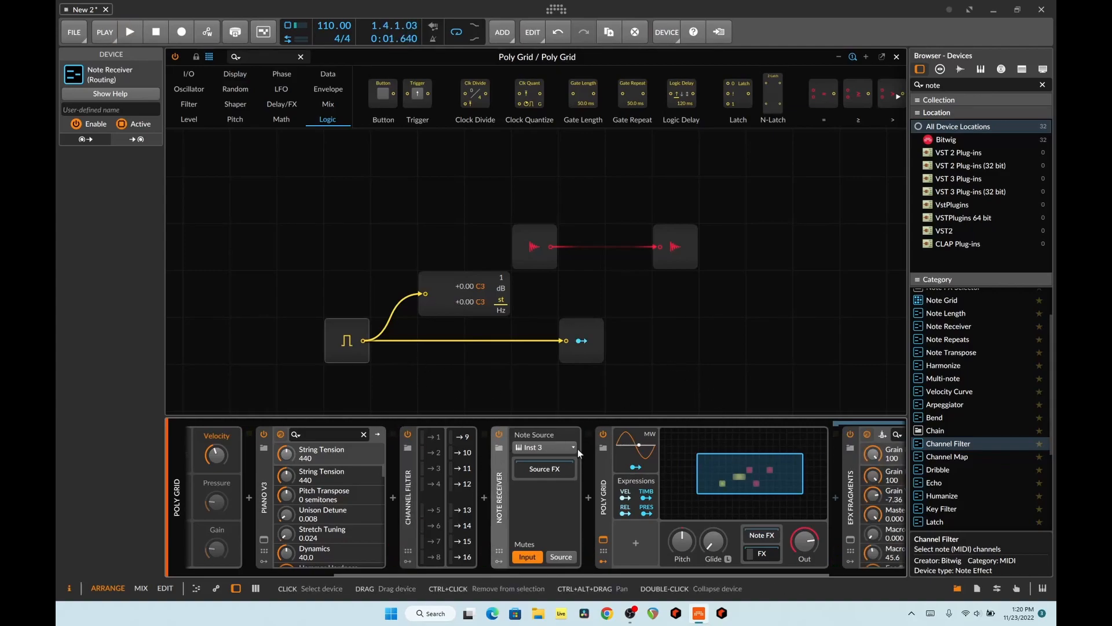
left_click(896, 56)
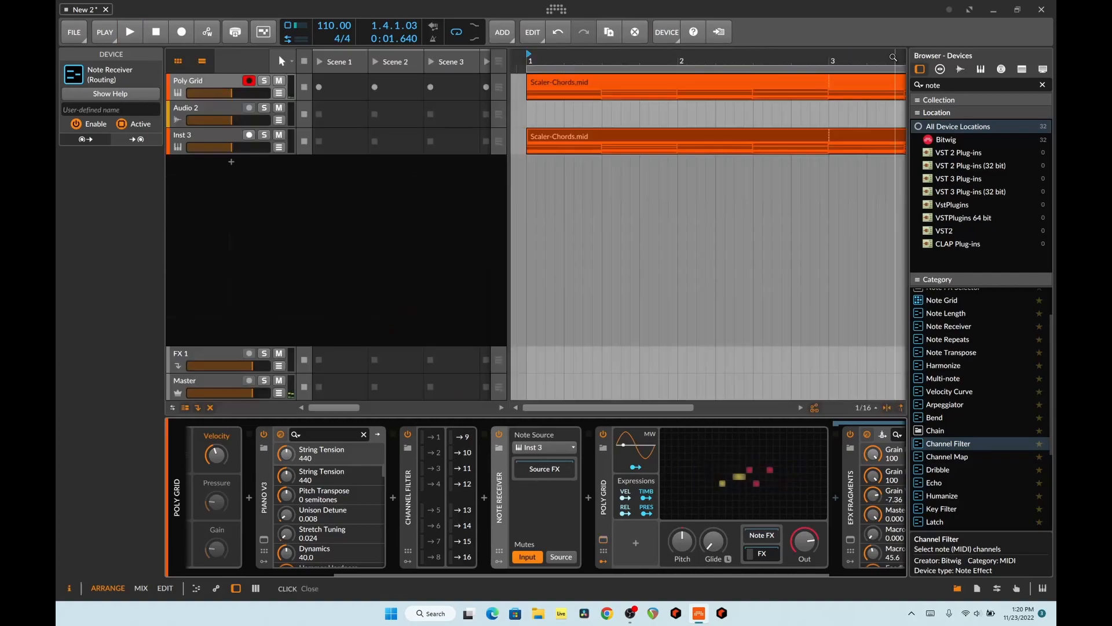
double_click(592, 137)
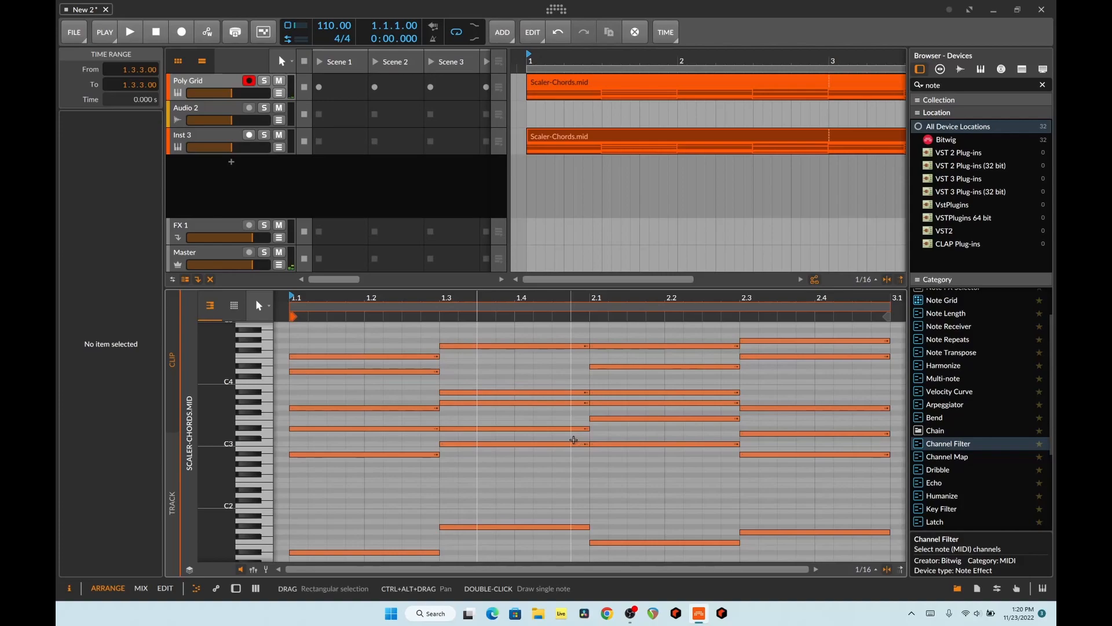
key("ctrl+a")
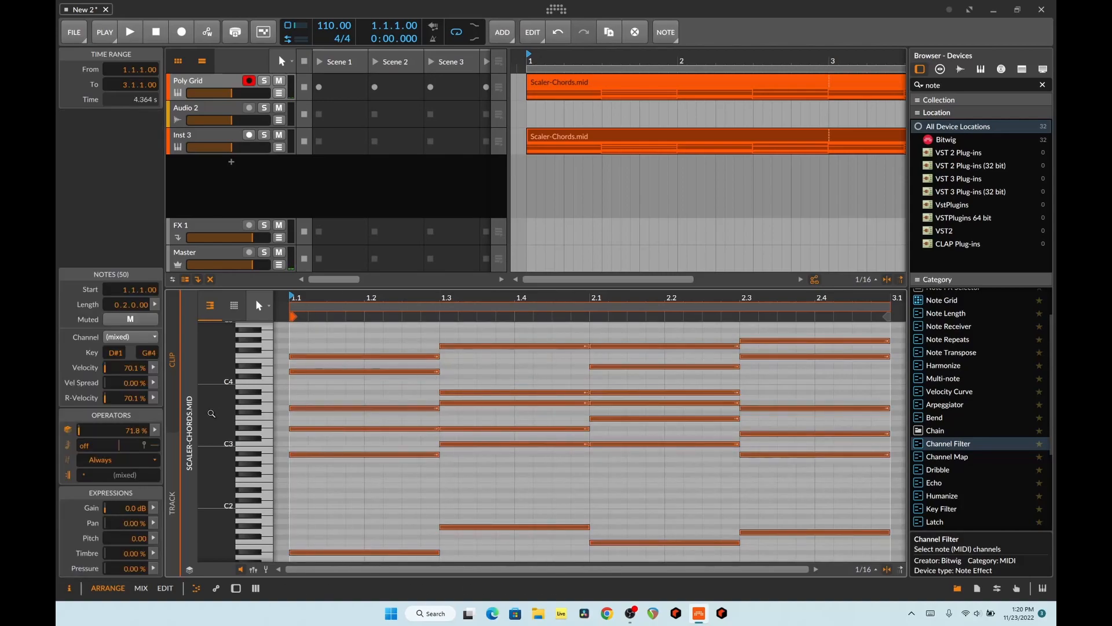
left_click_drag(139, 430, 139, 457)
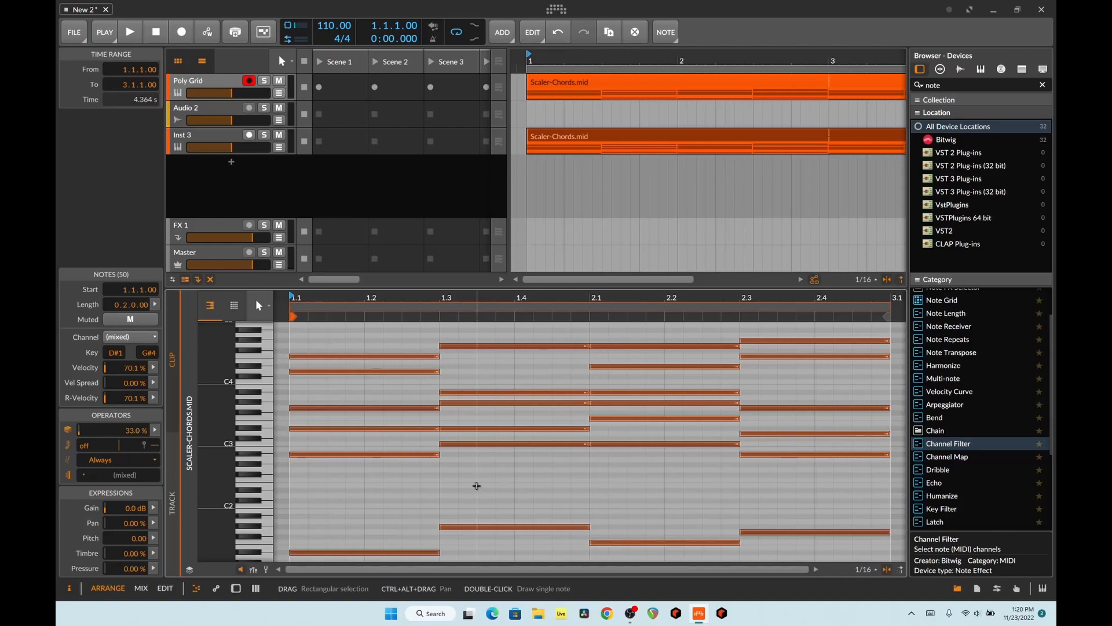
- Select only the low bass notes below C2 in the Scaler-Chords.mid clip and set their recurrence length to 2
left_click(602, 494)
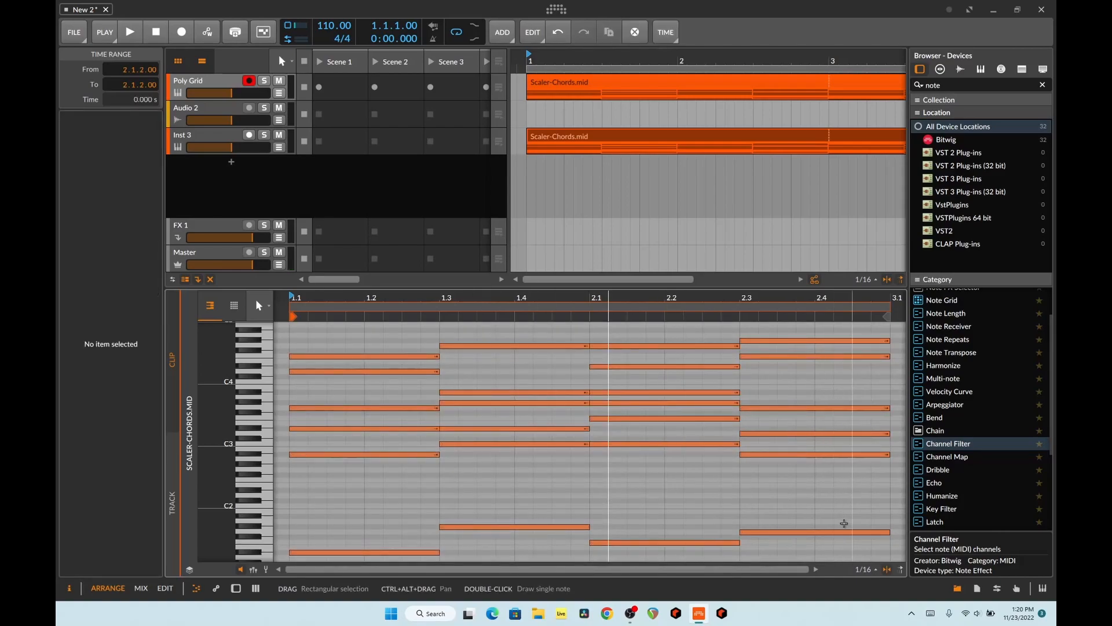
key("ctrl+a")
scroll(386, 410, "down", 3)
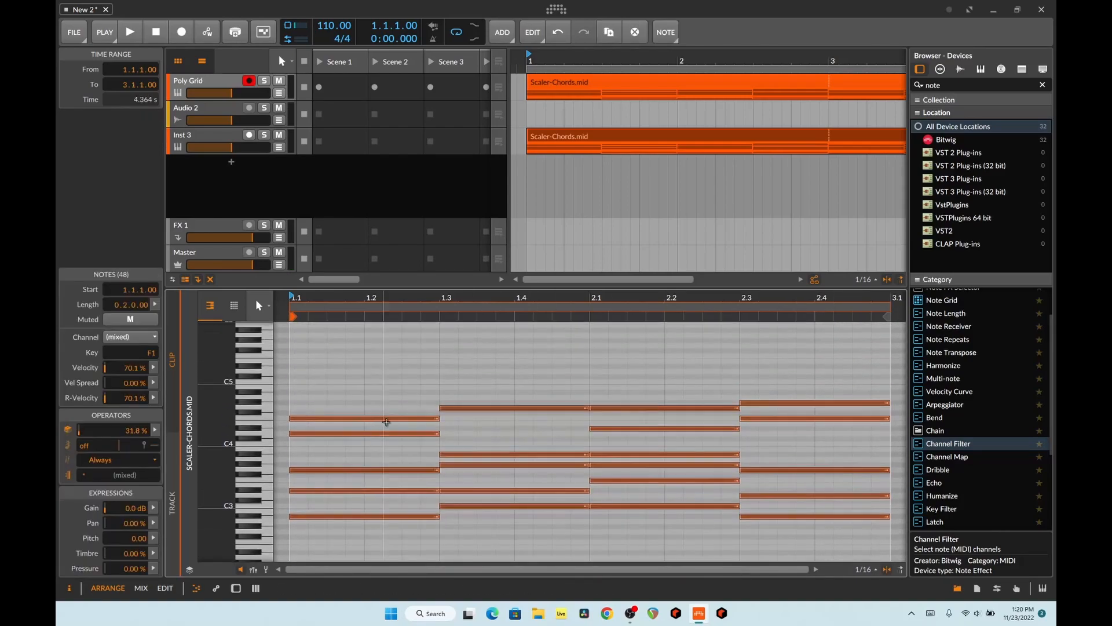
scroll(454, 434, "up", 4)
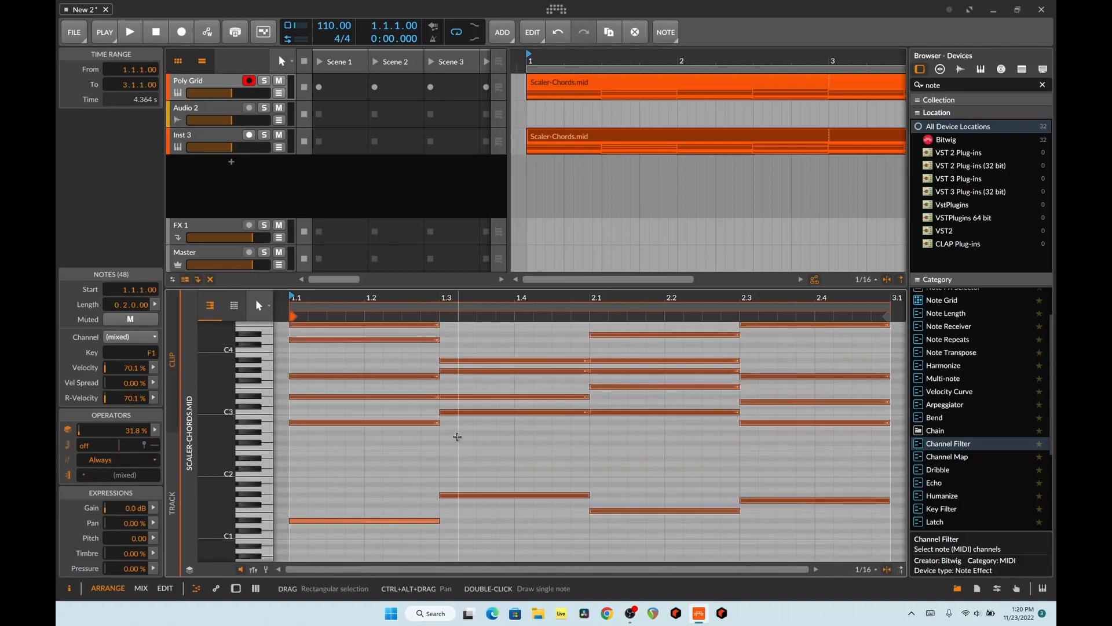
left_click_drag(774, 557, 316, 349)
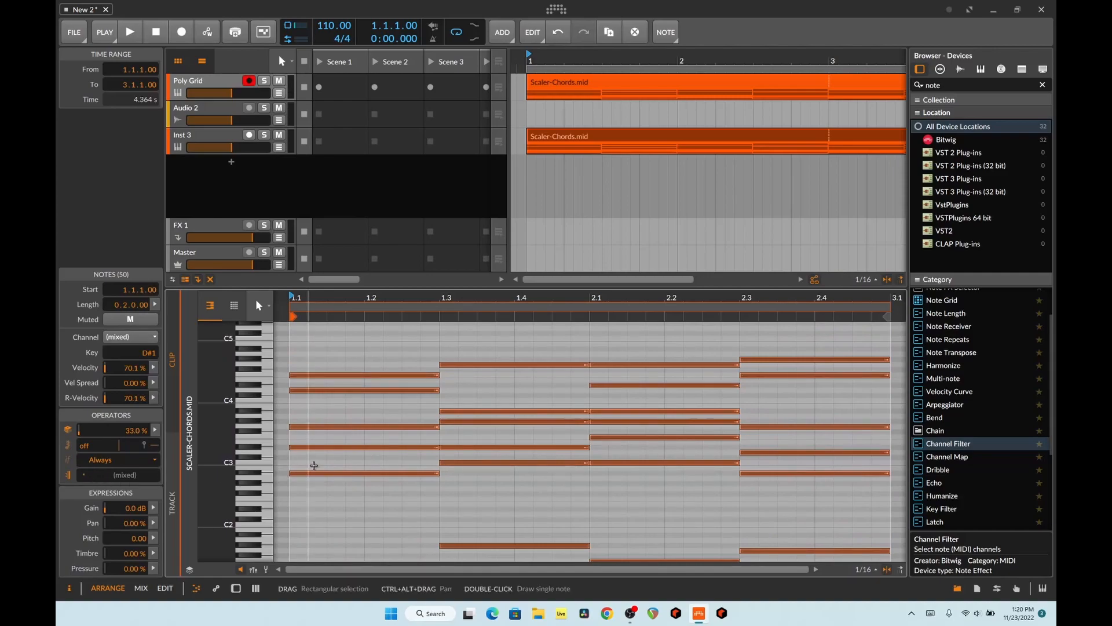
scroll(311, 464, "down", 4)
left_click(735, 525)
left_click_drag(807, 484, 278, 428)
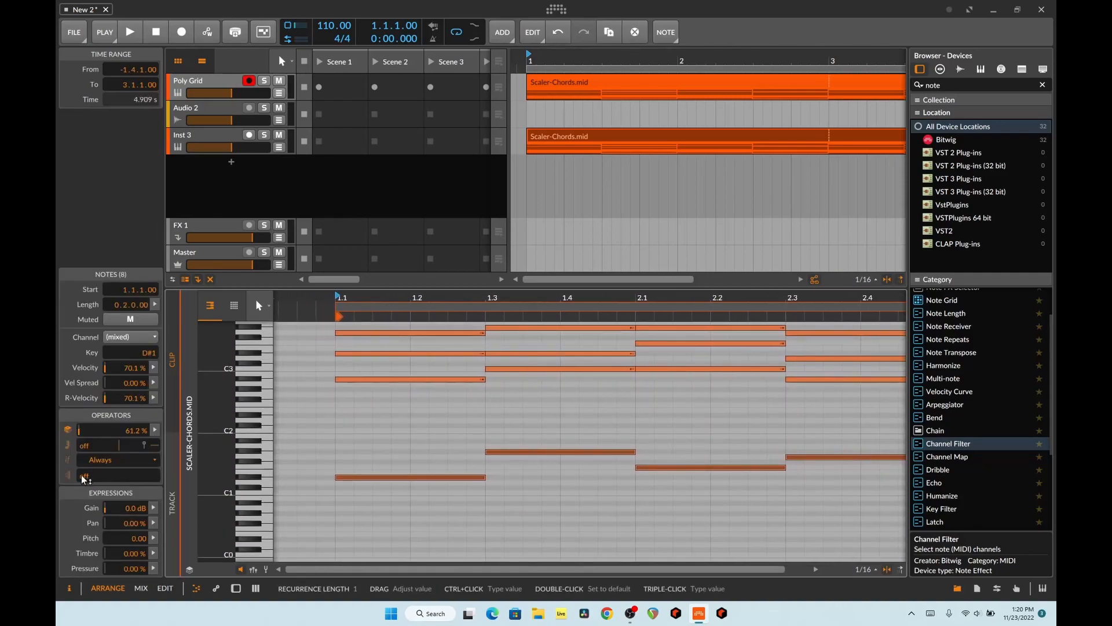
left_click_drag(84, 478, 84, 473)
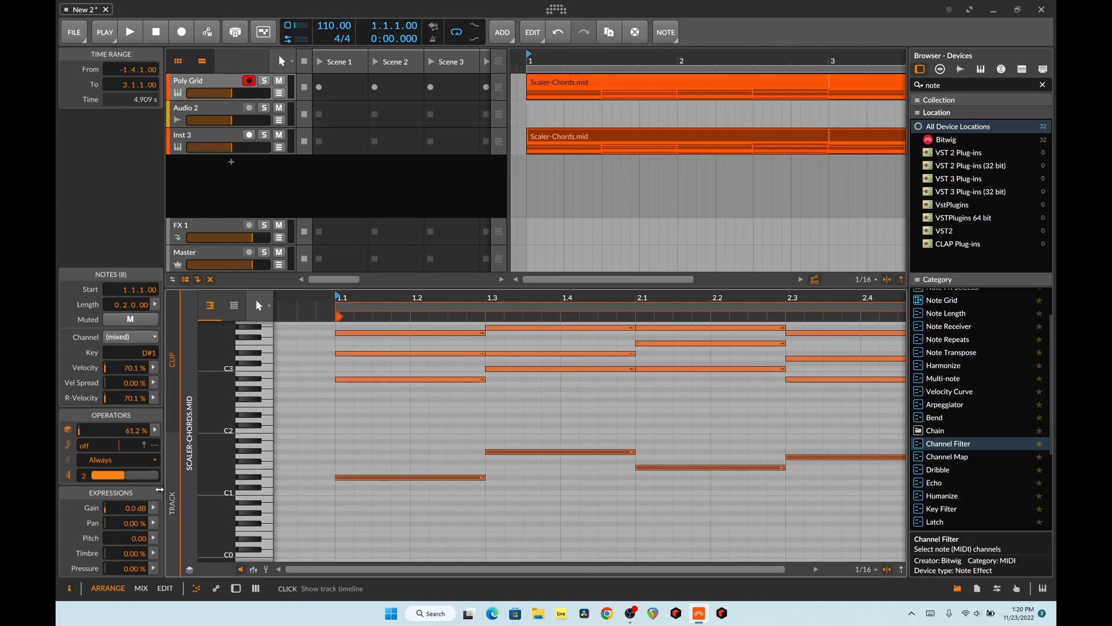
- Set the bass notes at 2.1 and 2.3 to play only on the second cycle of their two-cycle recurrence
left_click(595, 521)
left_click_drag(595, 522, 400, 439)
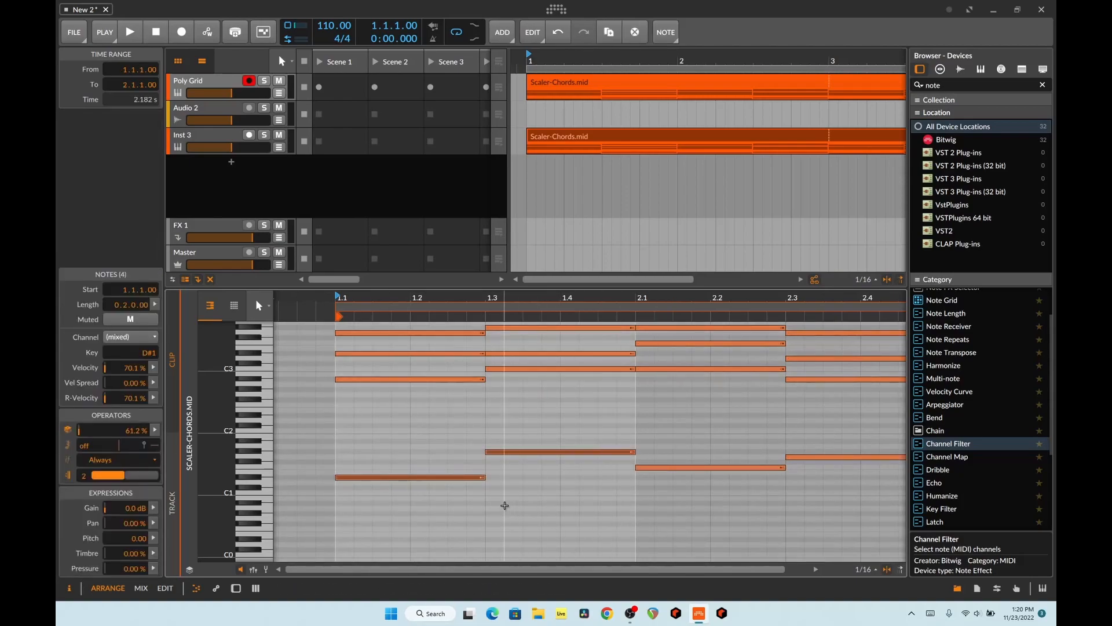
left_click_drag(707, 518, 841, 430)
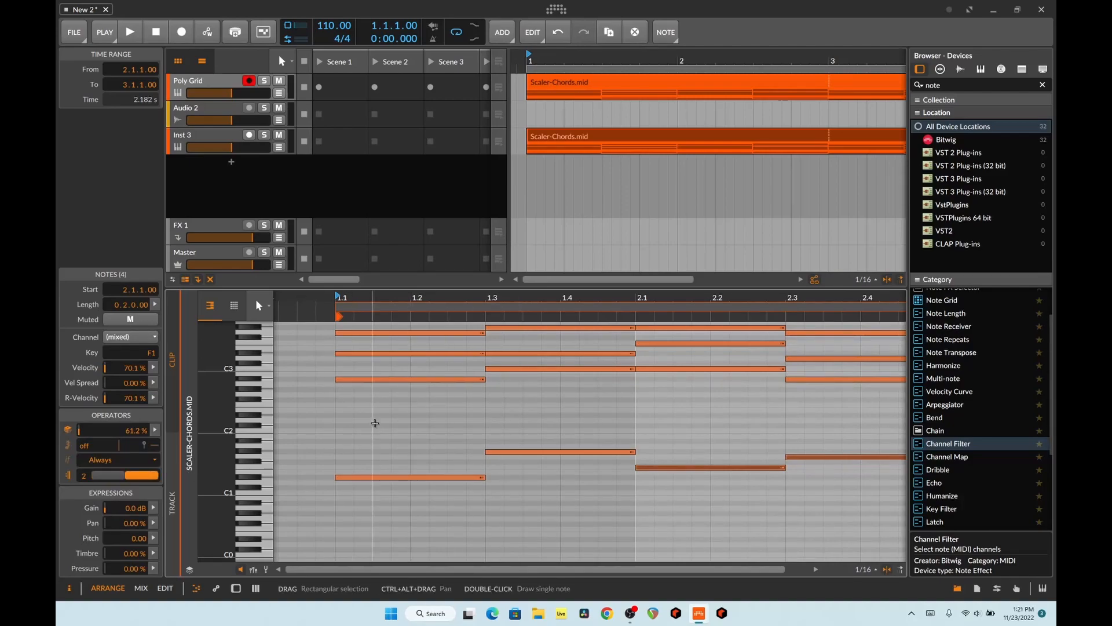
- Play the arrangement while viewing the Poly Grid track's device chain through to Efx FRAGMENTS
key("space")
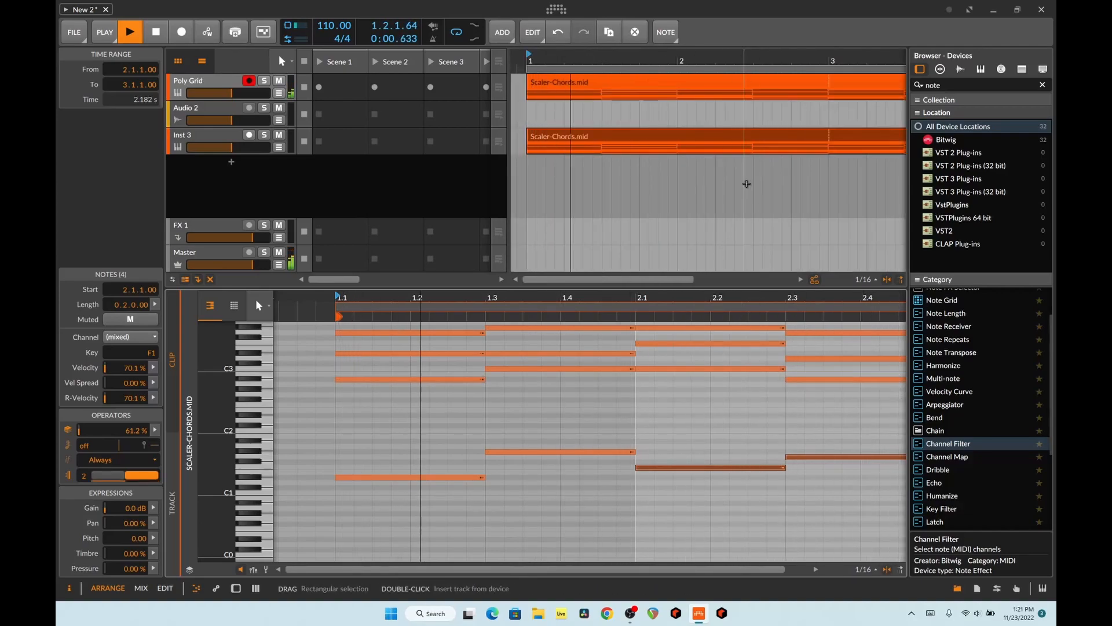
left_click(217, 85)
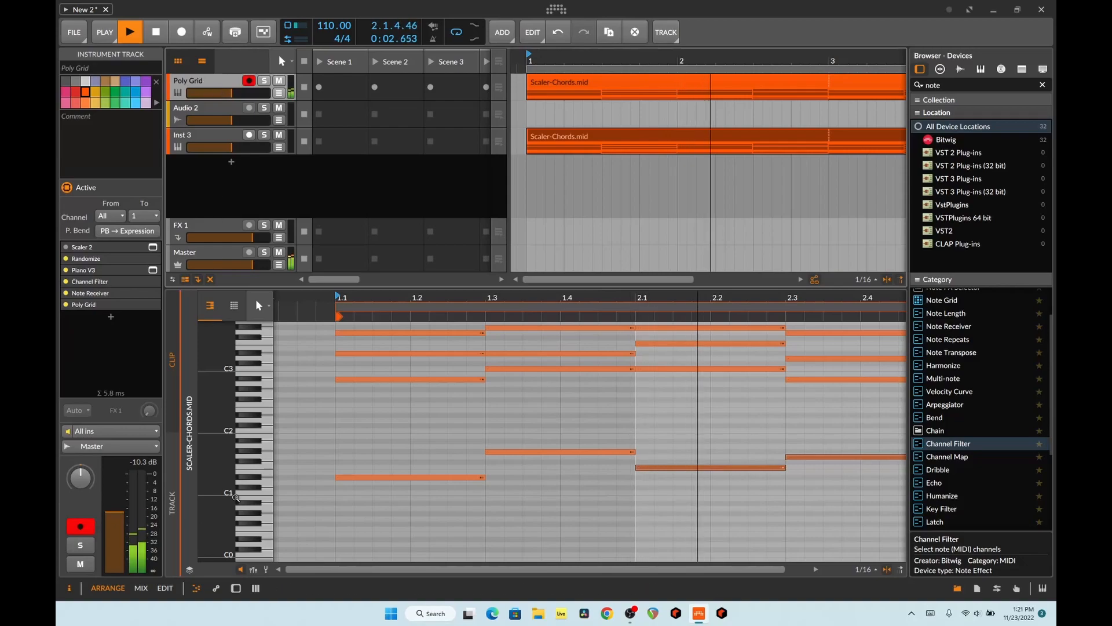
key("d")
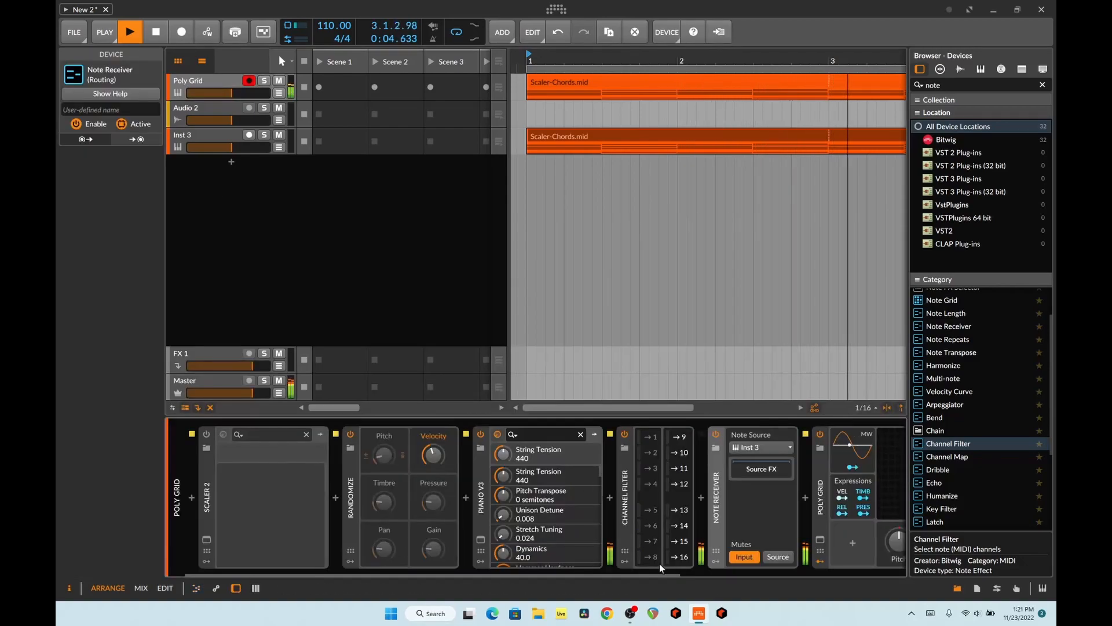
left_click_drag(665, 569, 852, 572)
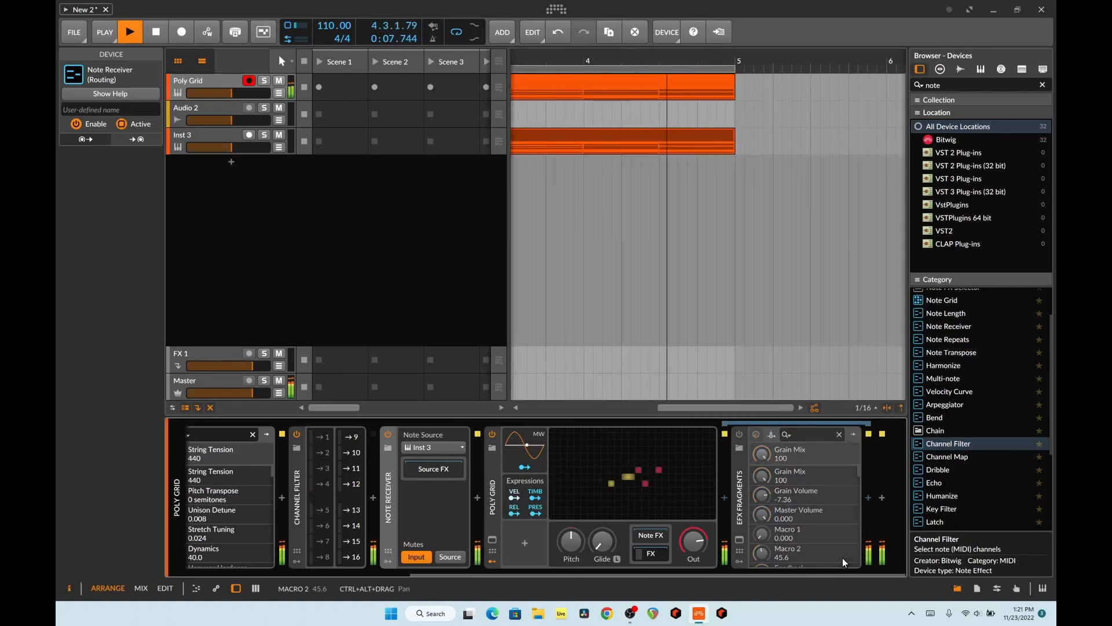
key("space")
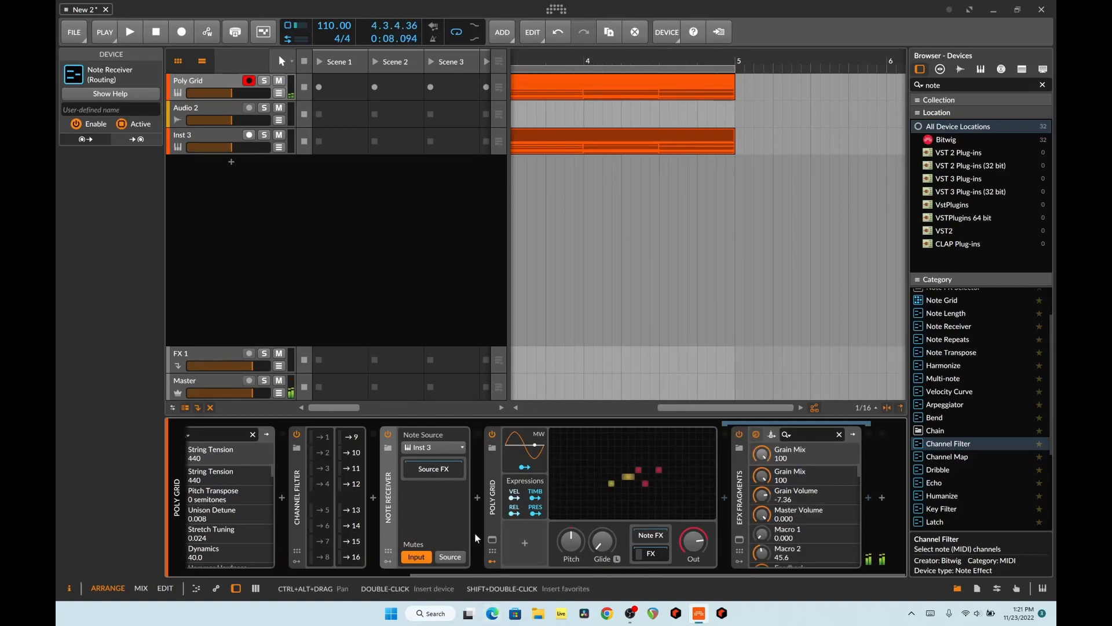
- Audition the progression with the Note Receiver disabled, and again with it enabled, to compare how Efx FRAGMENTS is triggered
left_click_drag(488, 575, 413, 575)
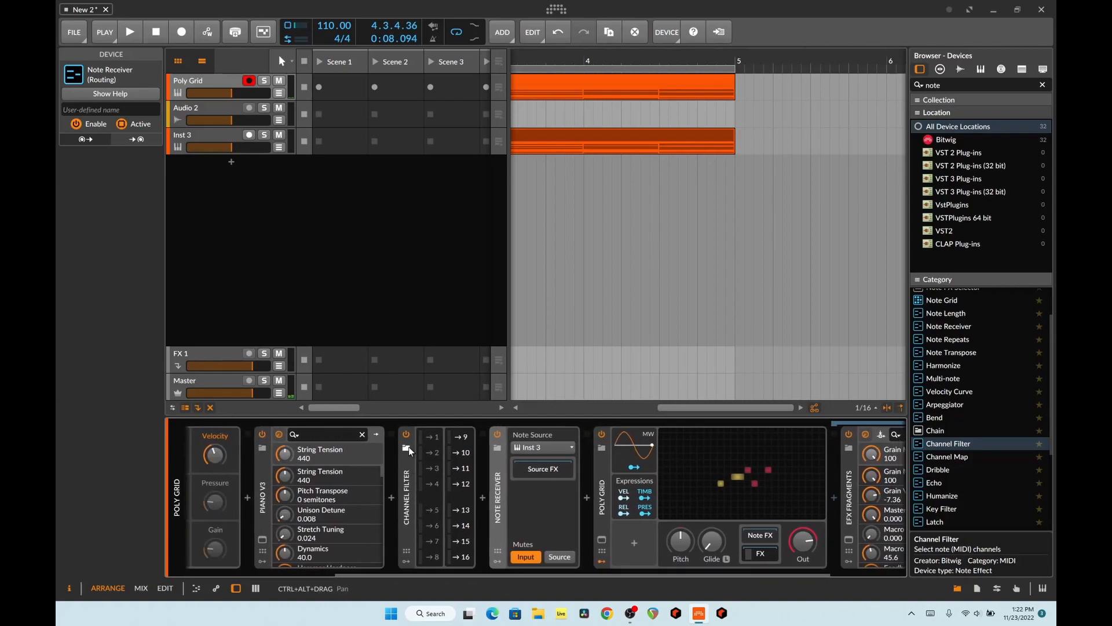
key("space")
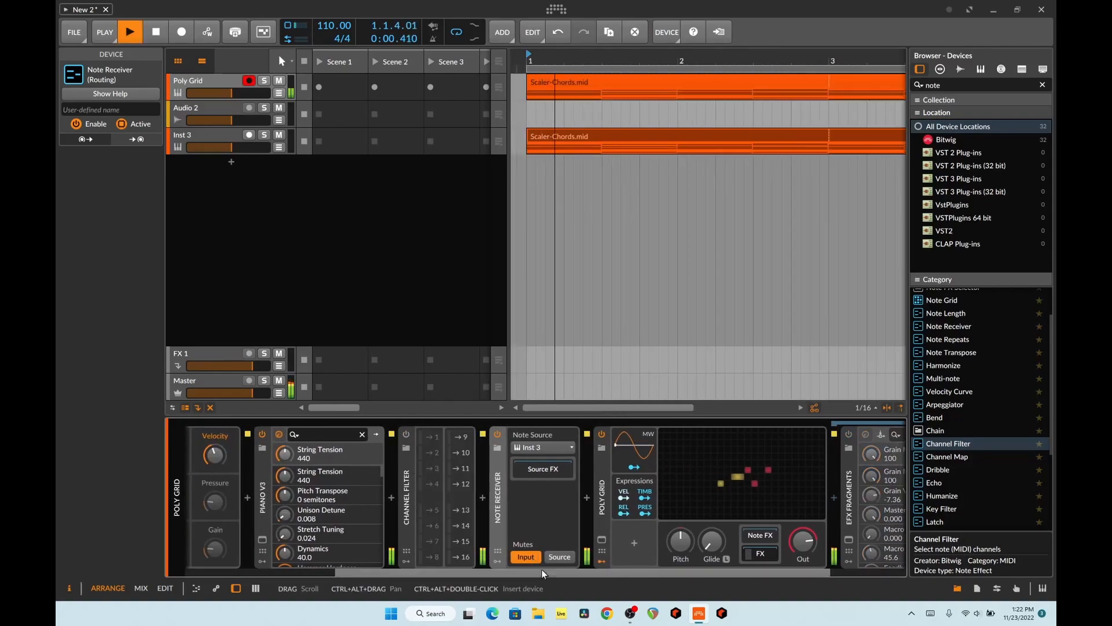
left_click_drag(555, 573, 624, 574)
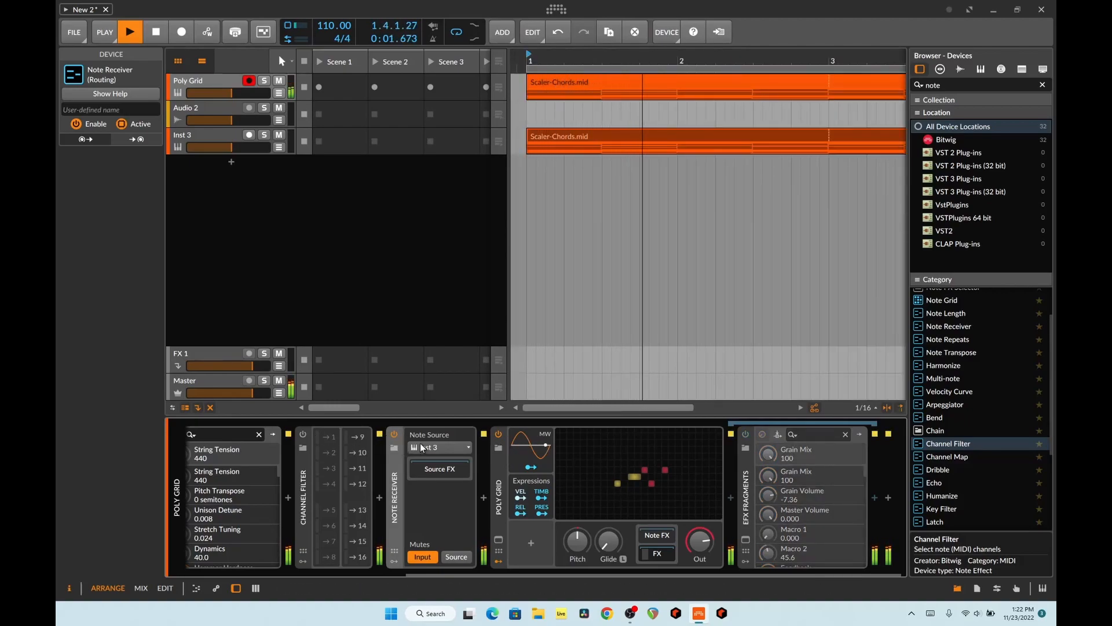
left_click(394, 434)
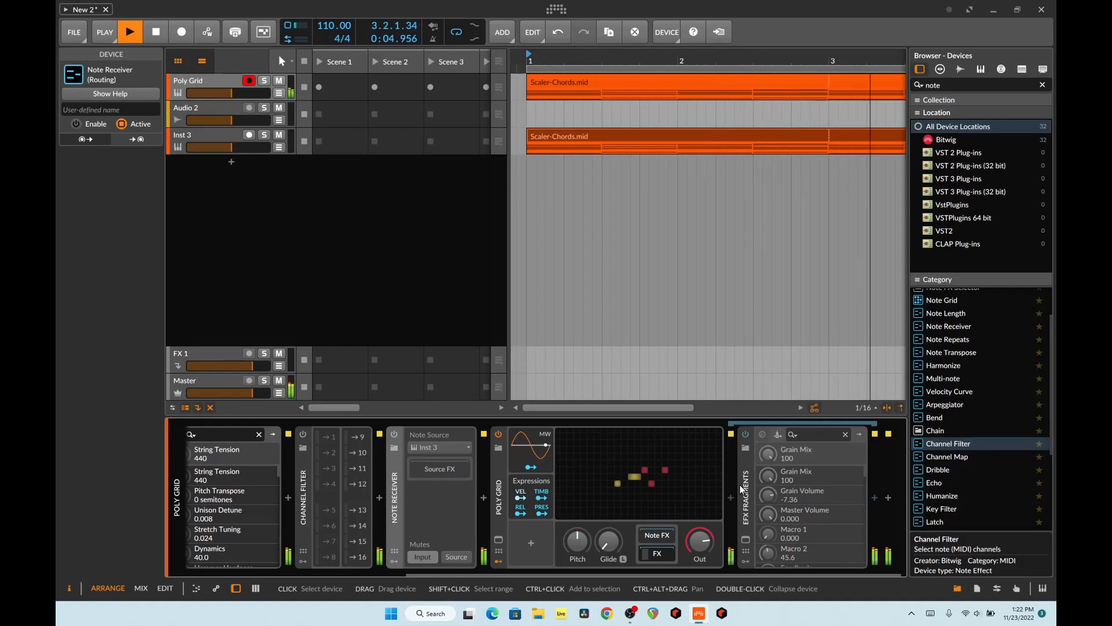
key("space")
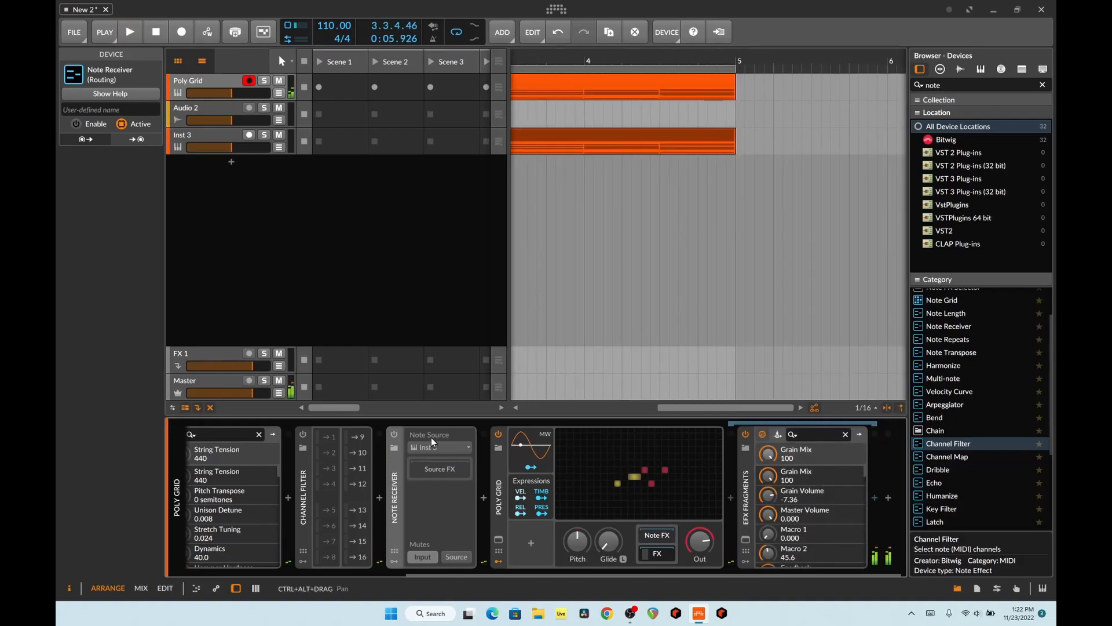
key("space")
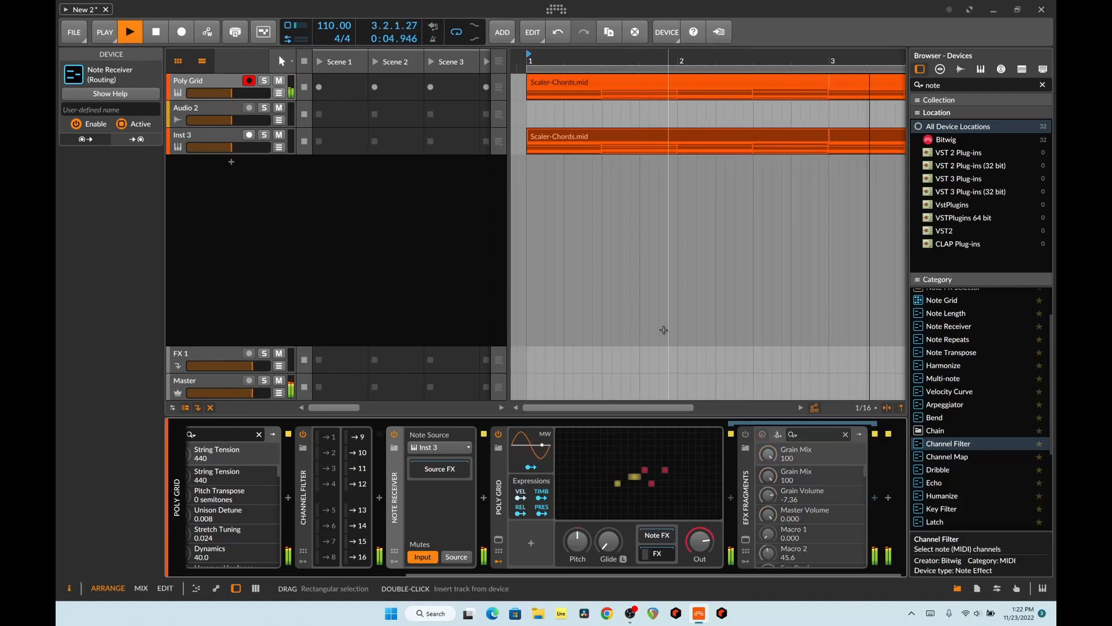
key("space")
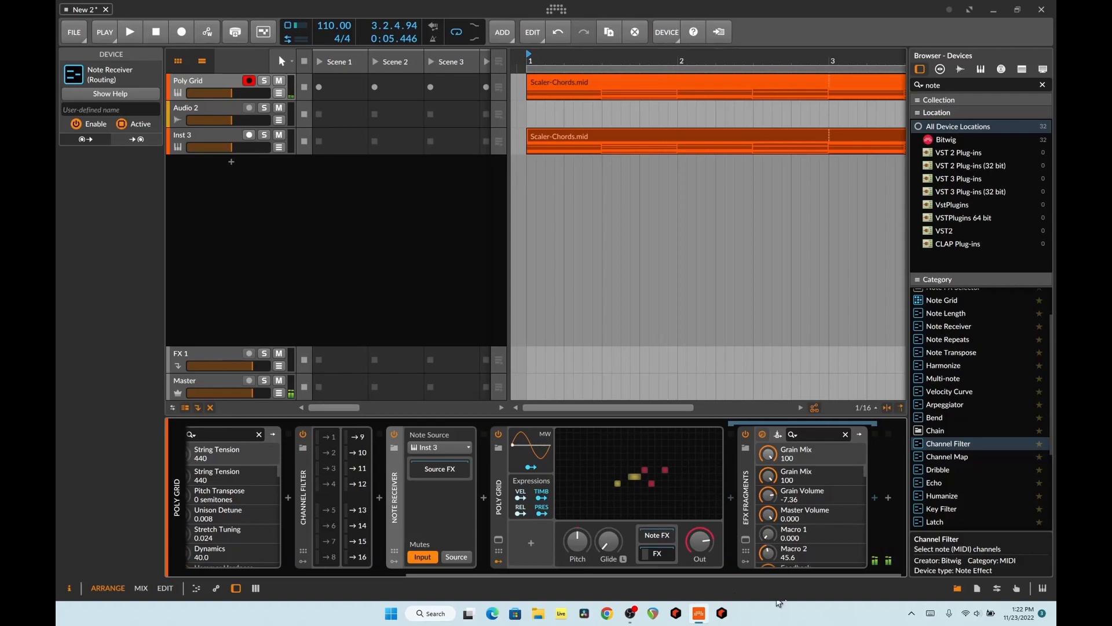
- Open the Scaler-Chords.mid clip on Inst 3 to review its notes
left_click(746, 506)
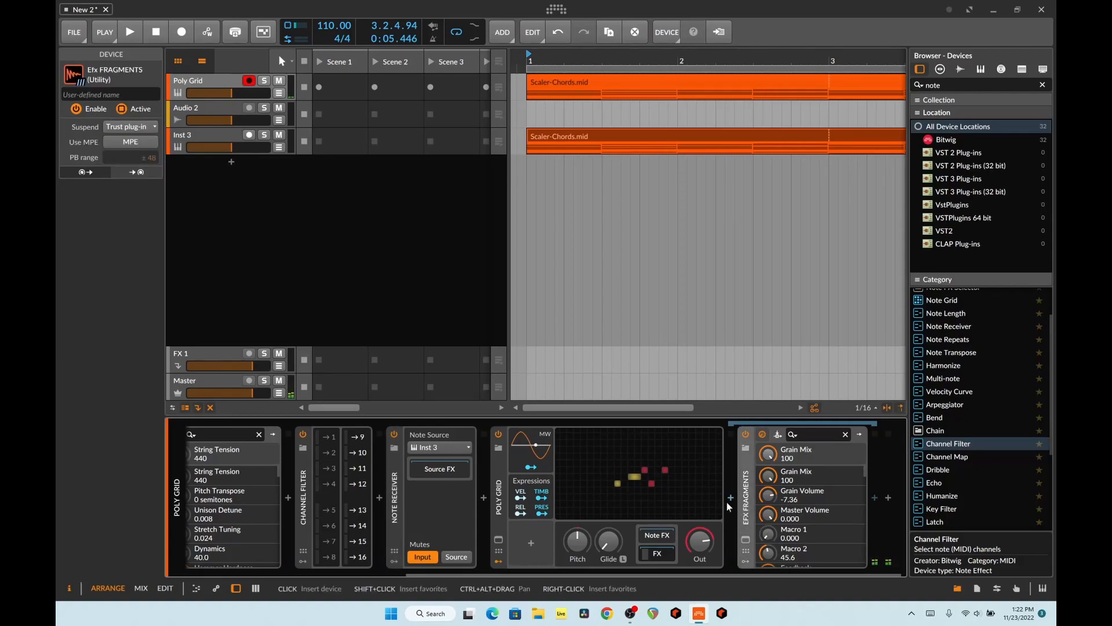
left_click(579, 138)
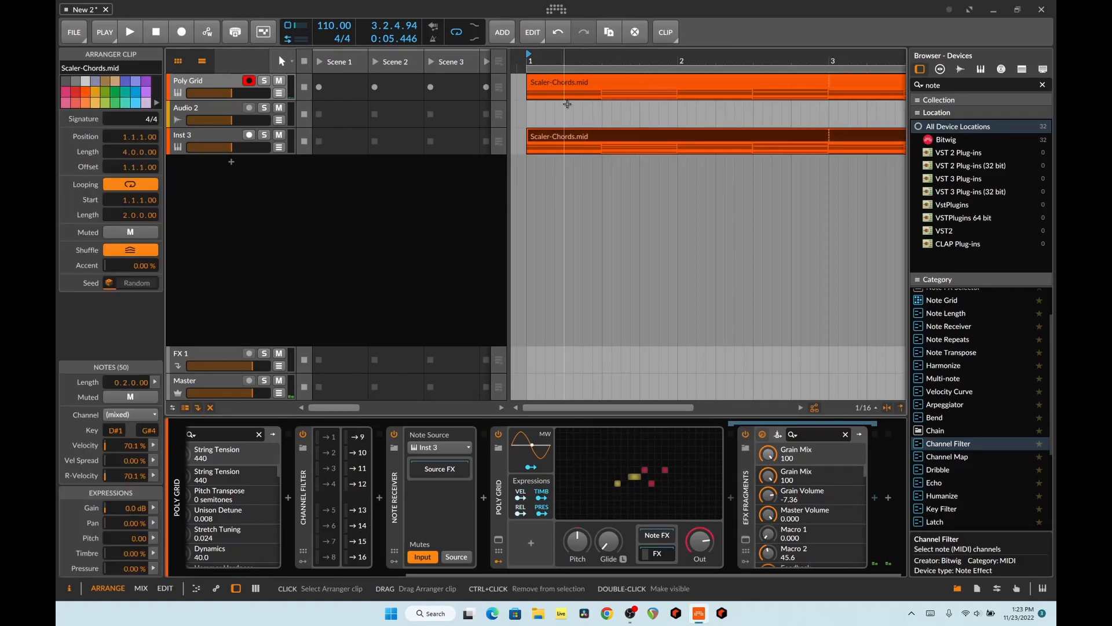
double_click(588, 143)
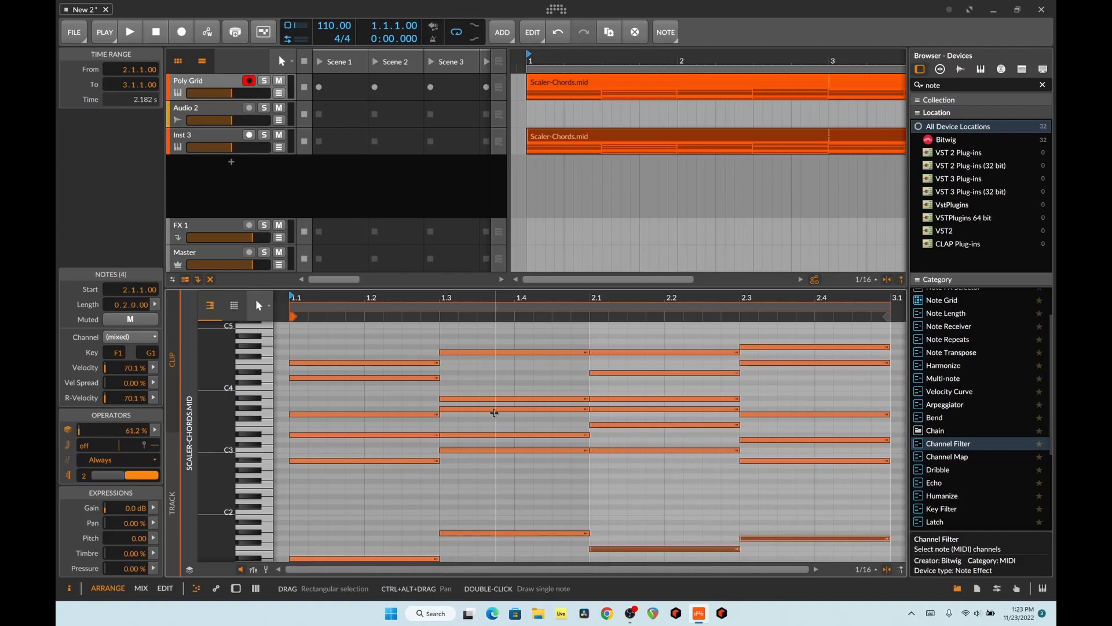
- Reopen the Poly Grid editor from the Poly Grid track's device chain and move the Gate In module down level with Modulator Out
left_click(207, 90)
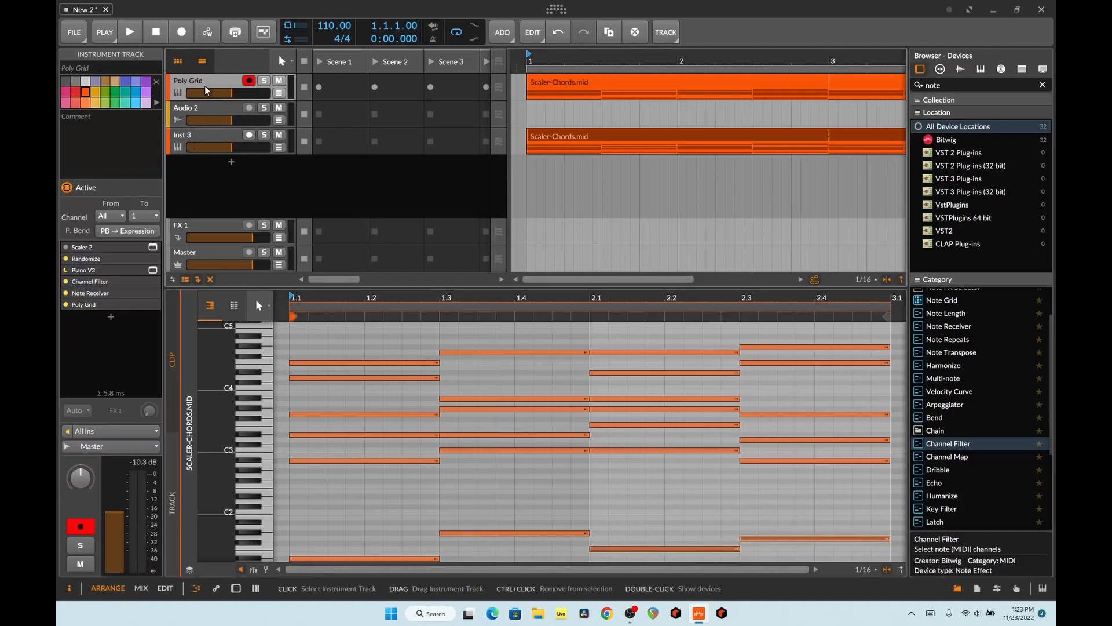
left_click(236, 588)
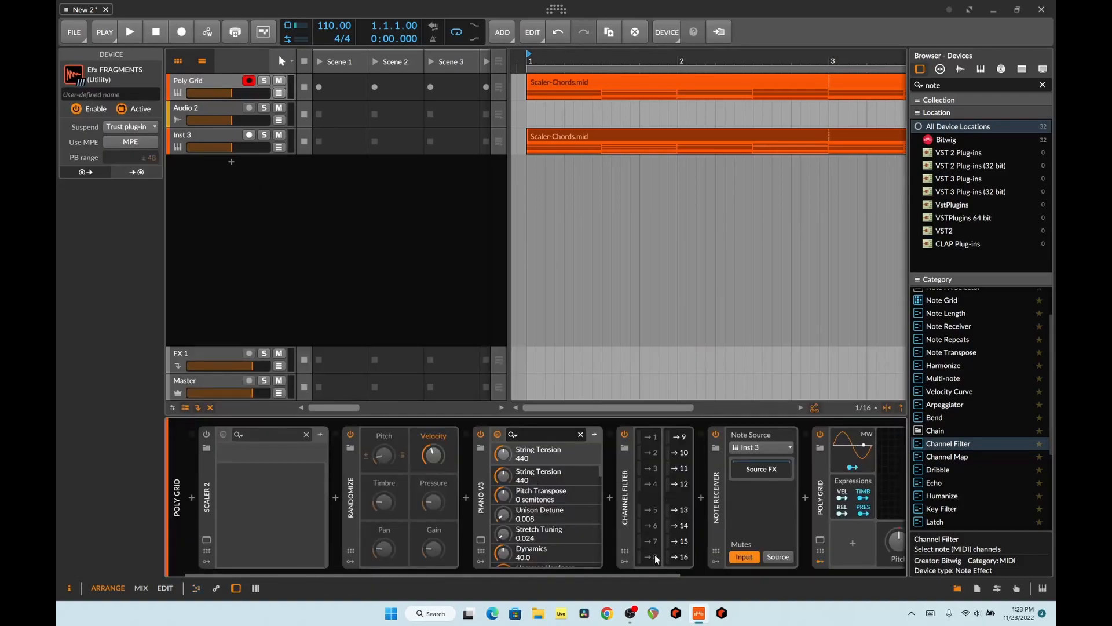
scroll(666, 550, "down", 5)
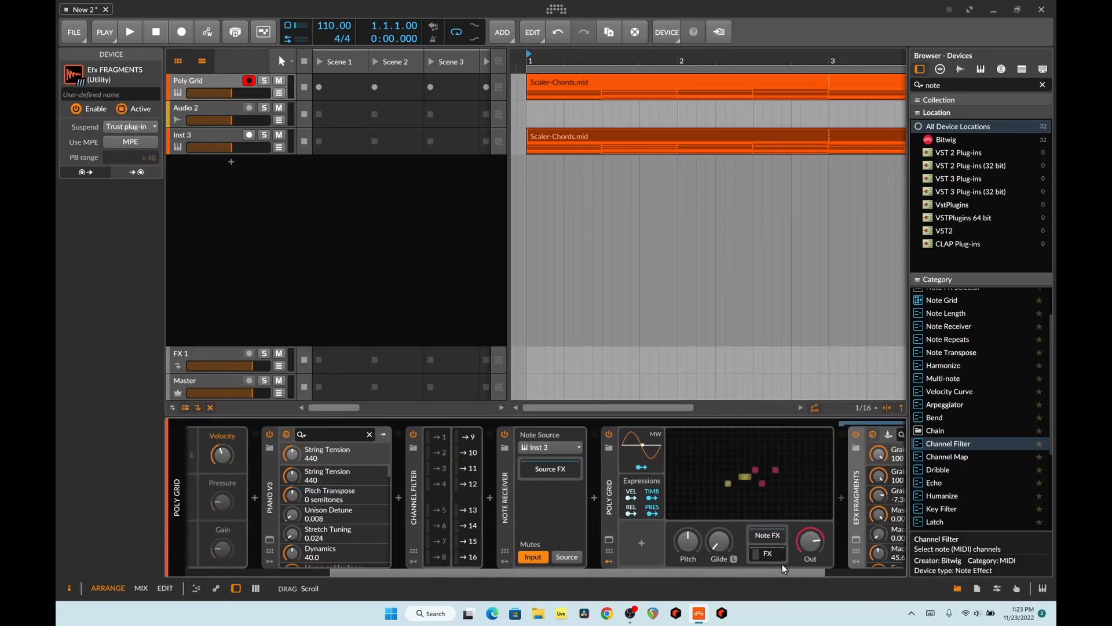
left_click(685, 503)
left_click(261, 289)
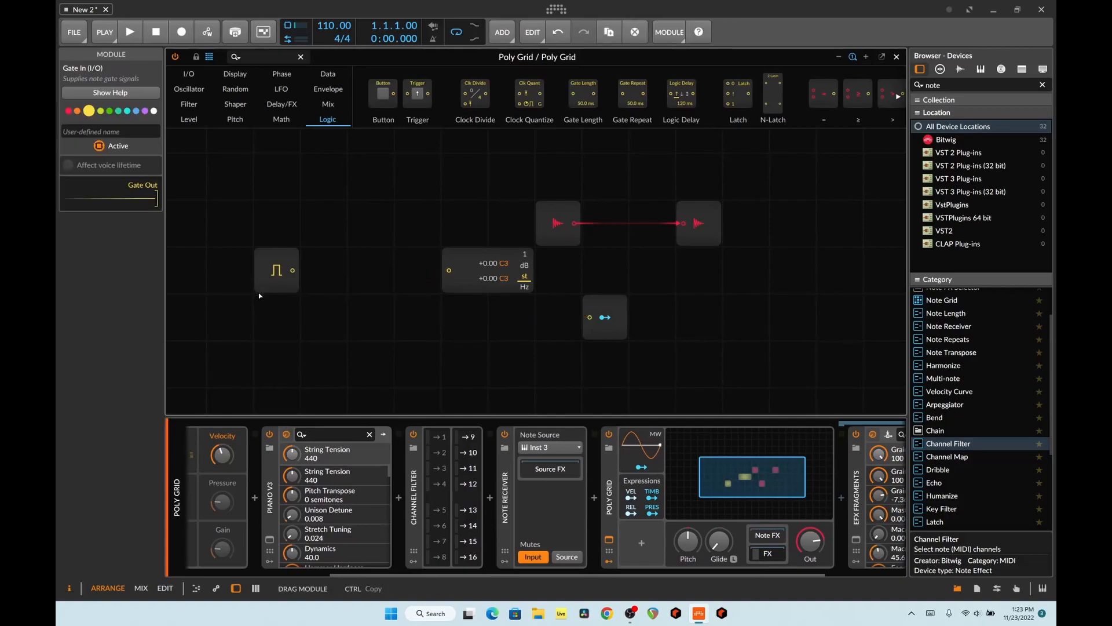
left_click_drag(259, 291, 259, 338)
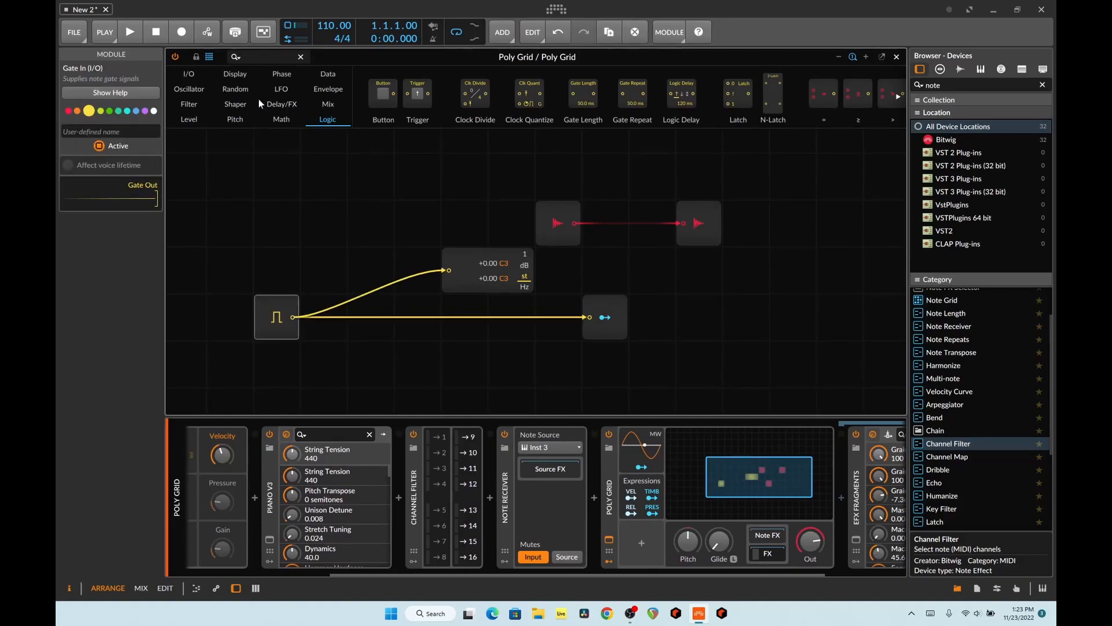
- Add a second Modulator Out module directly below the existing one in the Poly Grid patch
left_click(485, 266)
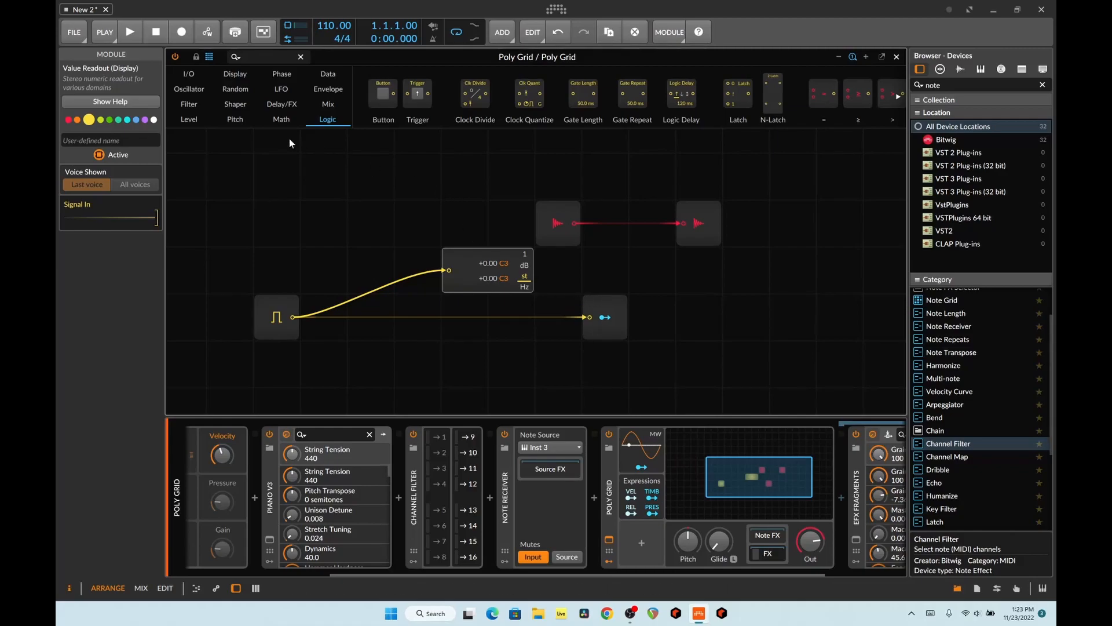
scroll(747, 105, "down", 2)
scroll(747, 104, "down", 3)
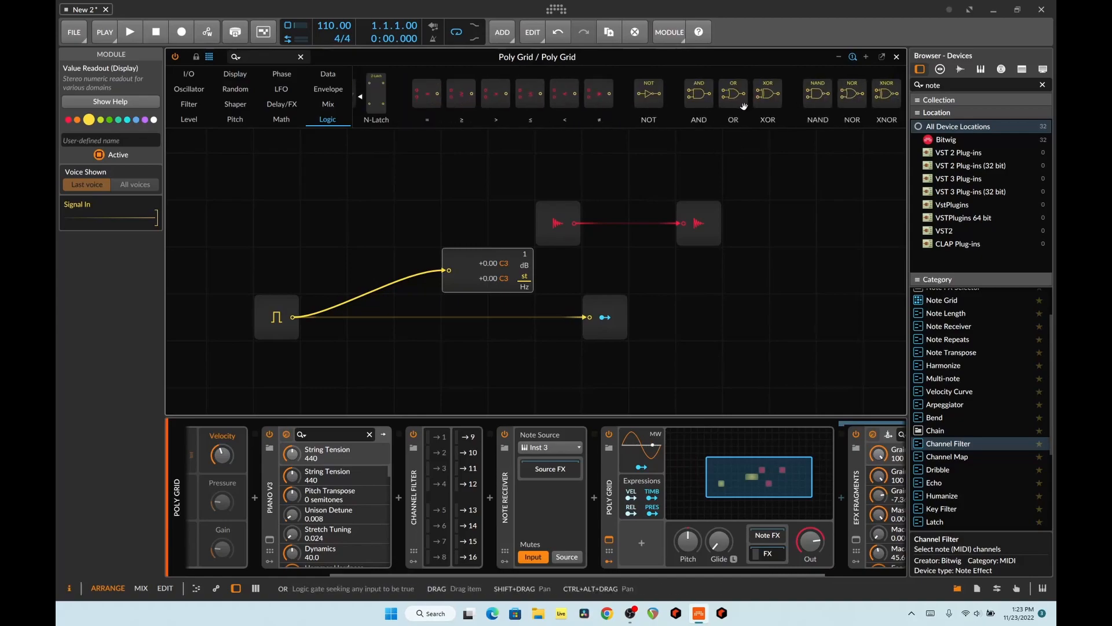
left_click(194, 73)
scroll(648, 97, "down", 4)
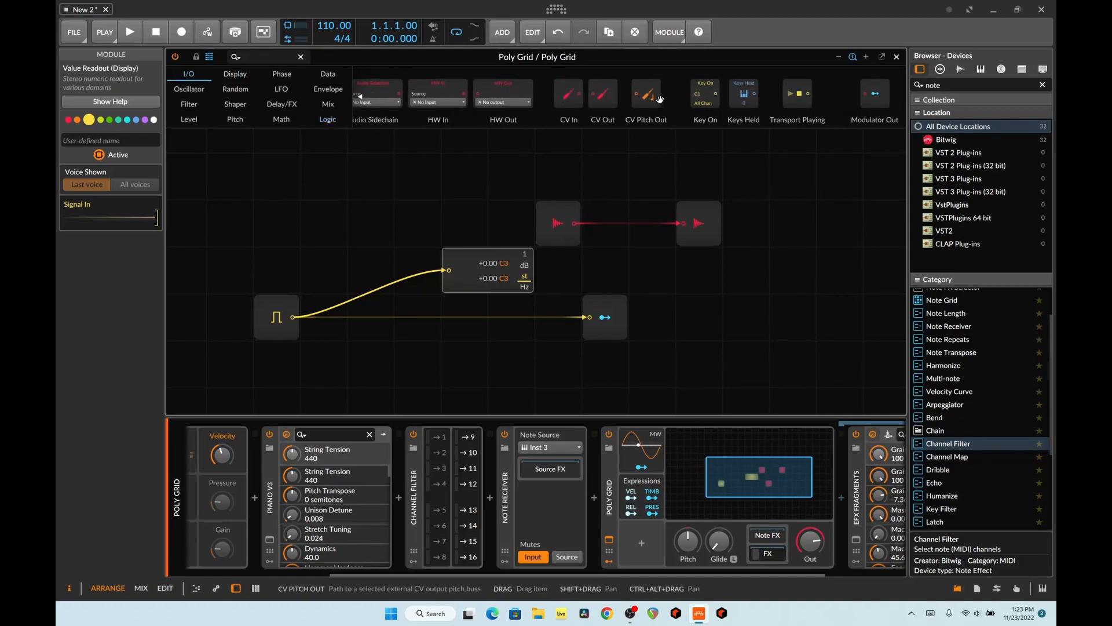
left_click_drag(875, 96, 605, 364)
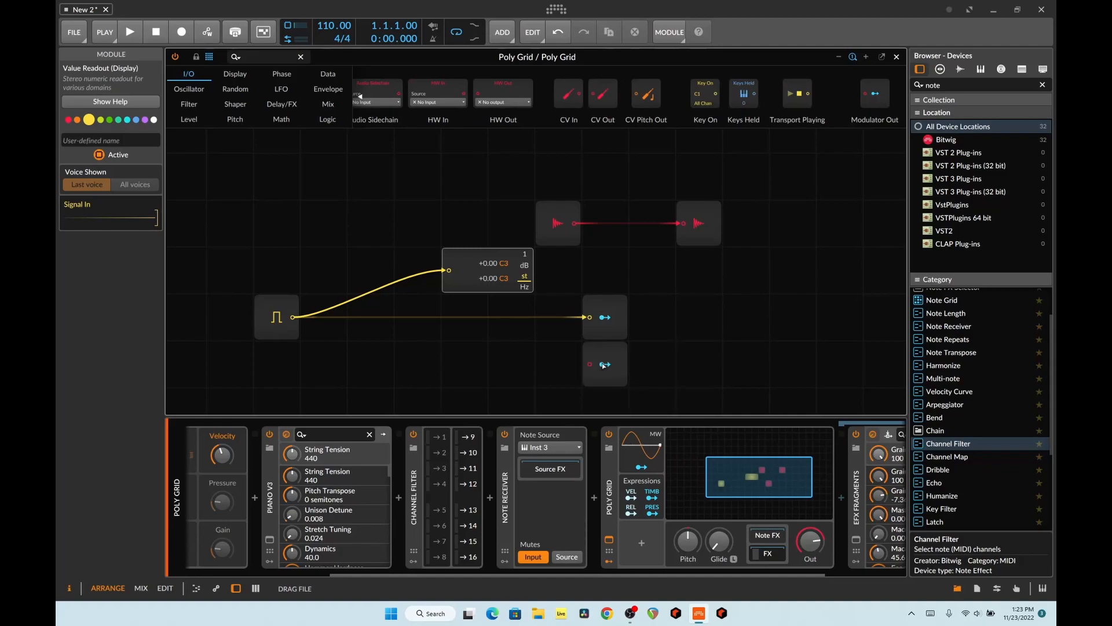
left_click_drag(293, 317, 364, 353)
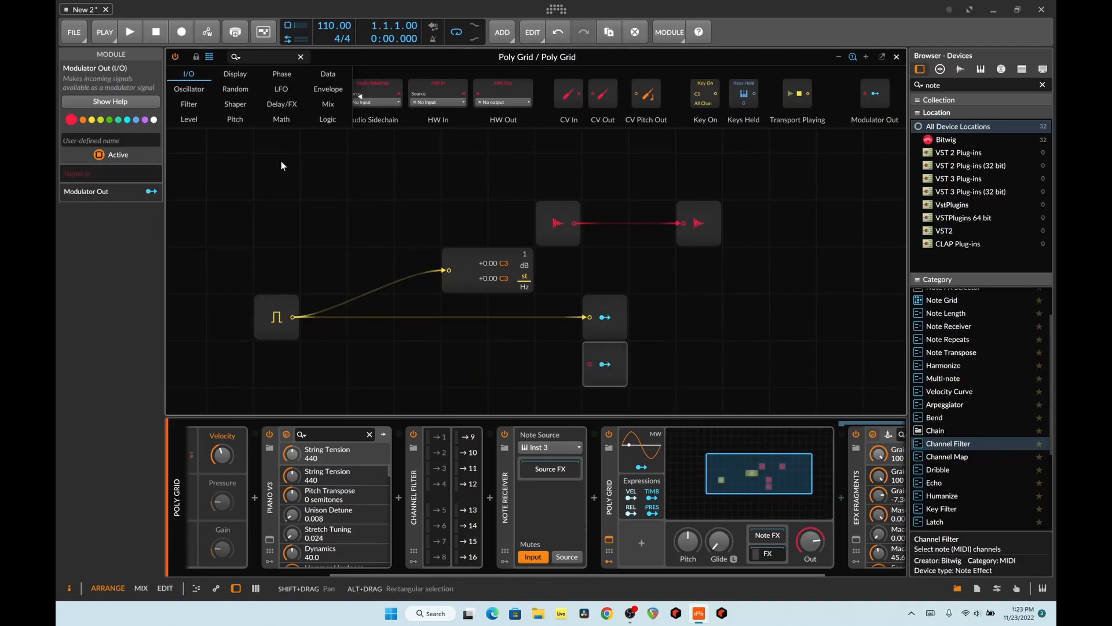
- Delete the Value Readout module and add a Pitch In module below Gate In, feeding the second Modulator Out
left_click(475, 264)
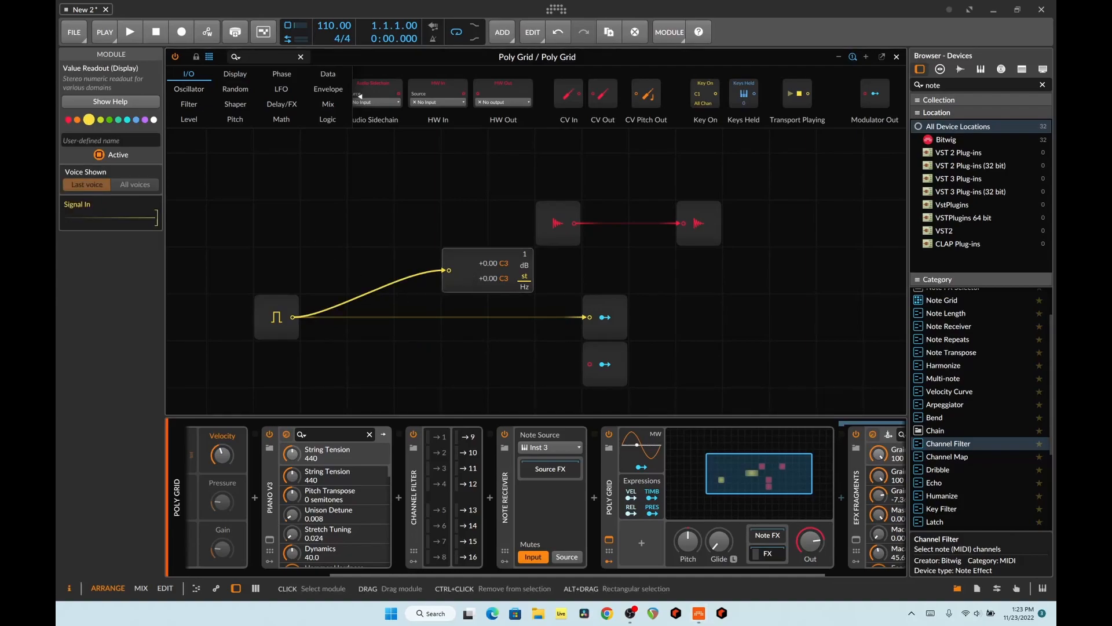
key("Delete")
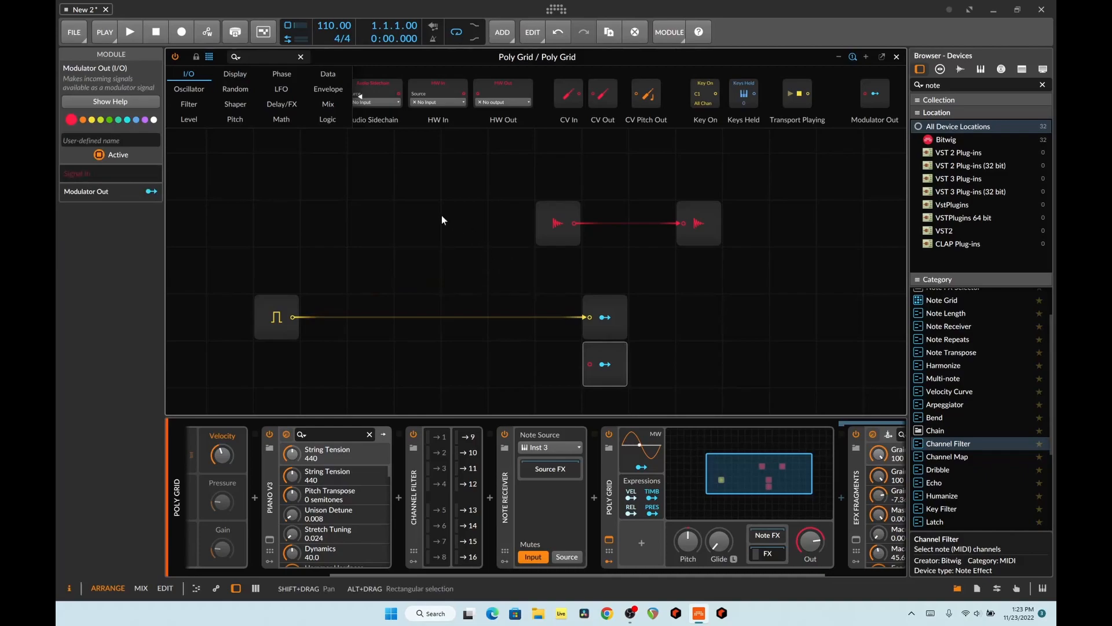
scroll(406, 98, "up", 3)
left_click_drag(454, 93, 586, 363)
- Lower the Grain Mix of Efx FRAGMENTS to 0.000
left_click_drag(712, 574, 850, 586)
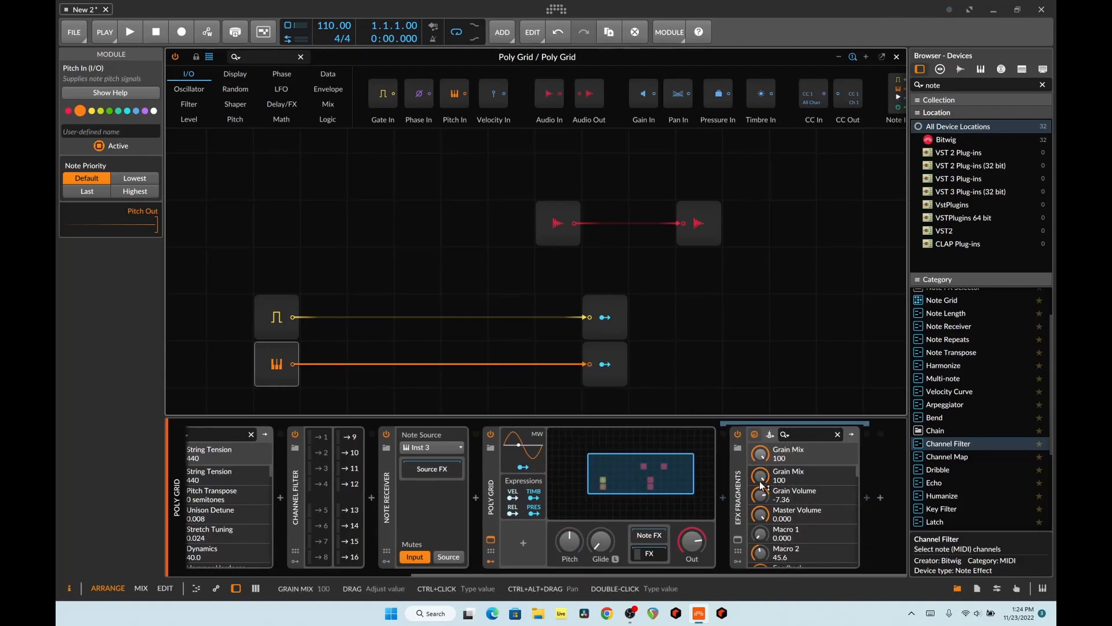
left_click(608, 367)
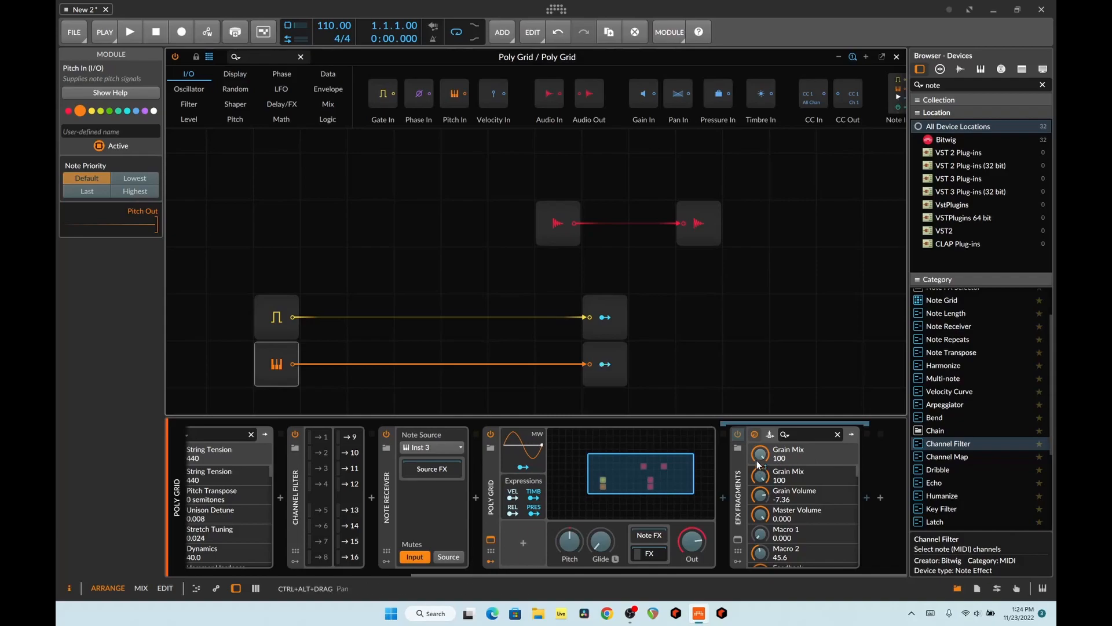
left_click_drag(760, 454, 759, 510)
- Map the Pitch In's Modulator Out to the Efx FRAGMENTS Grain Mix with a modulation amount of 0.900
left_click(604, 364)
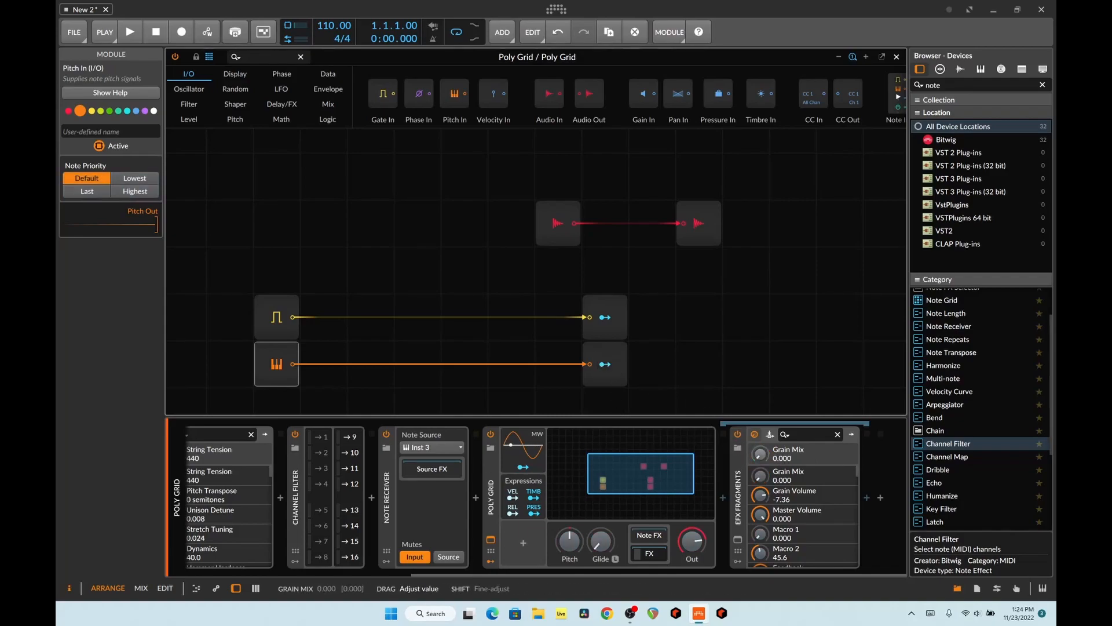
left_click(617, 376)
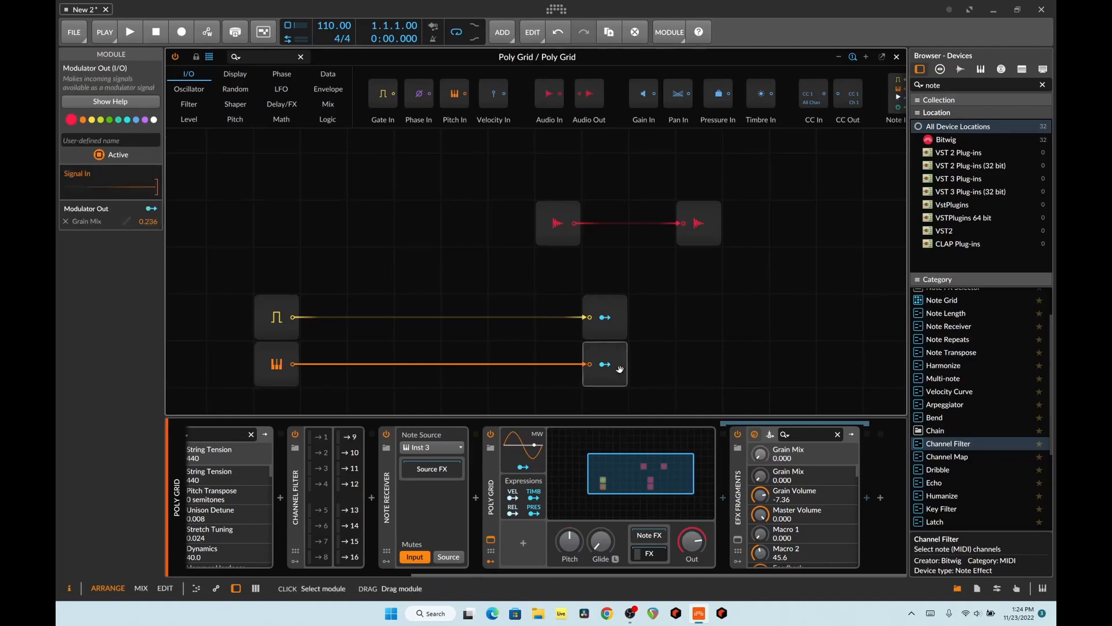
left_click(606, 365)
left_click_drag(758, 454, 758, 407)
- Leave mapping mode and play the arrangement in short bursts to check the pitch-driven Grain Mix modulation
key("space")
left_click(608, 365)
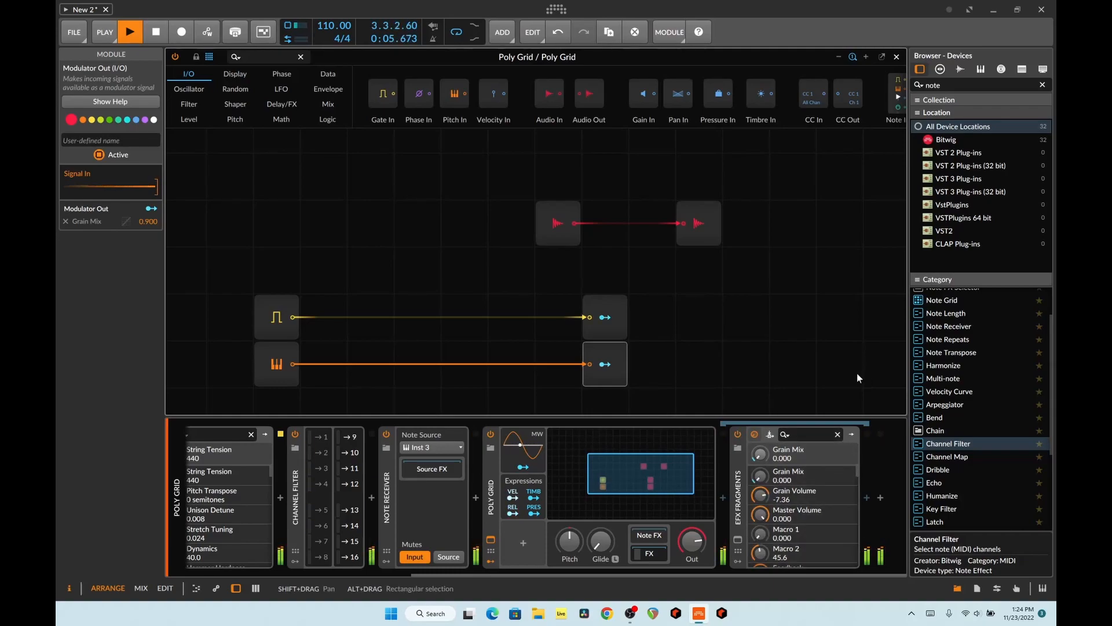
key("space")
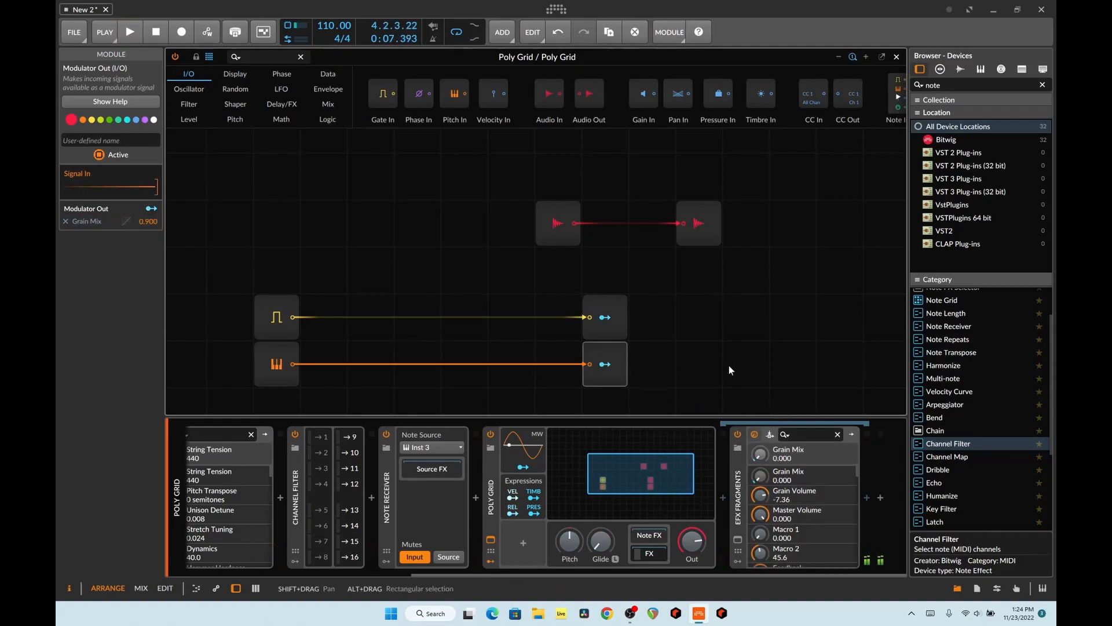
key("space")
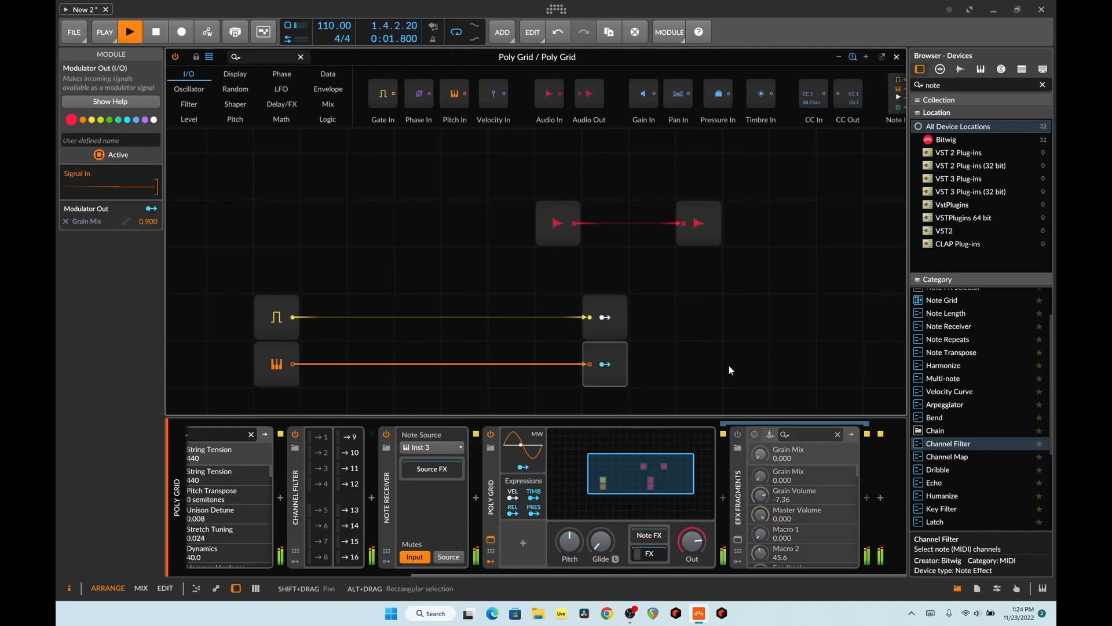
key("space")
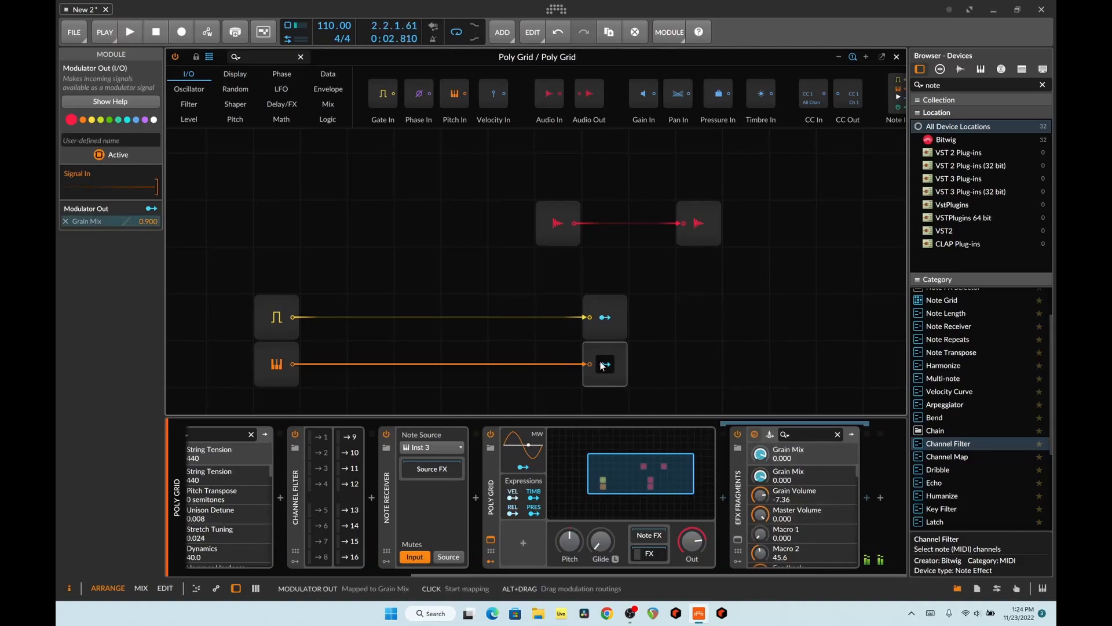
- Add a Value Readout module fed by Pitch In and play the arrangement briefly to read the pitch signal
left_click(390, 366)
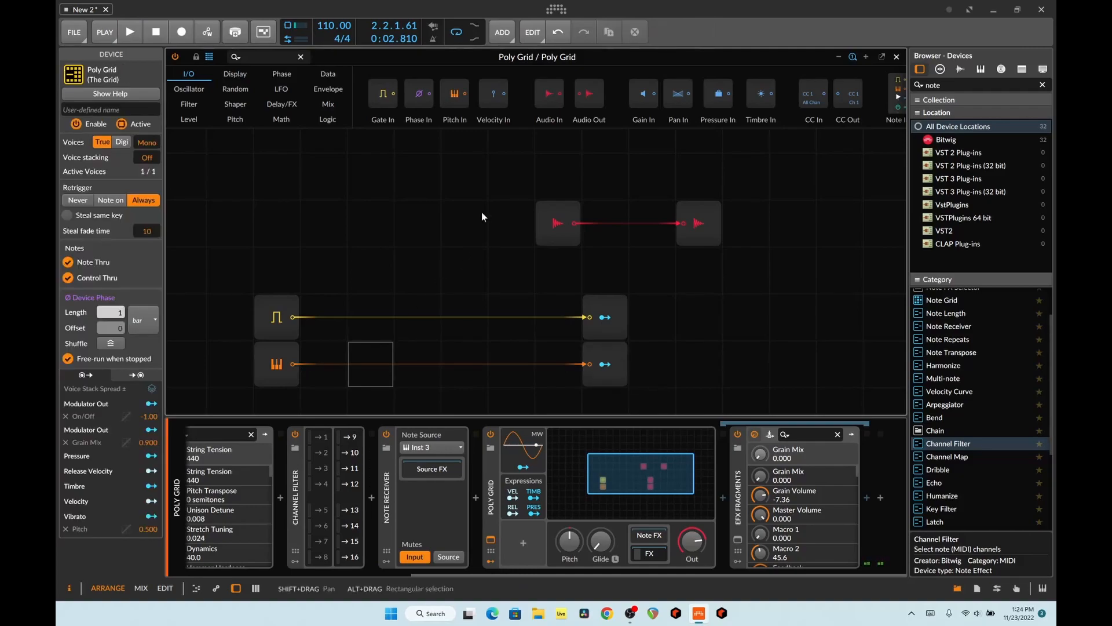
scroll(540, 106, "down", 5)
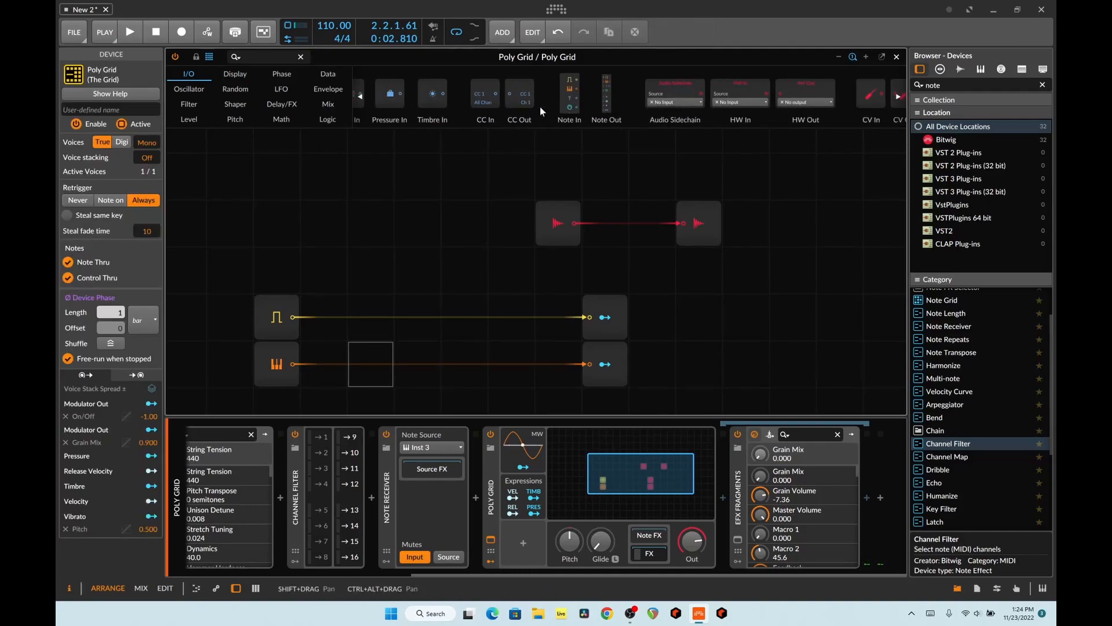
scroll(539, 106, "down", 5)
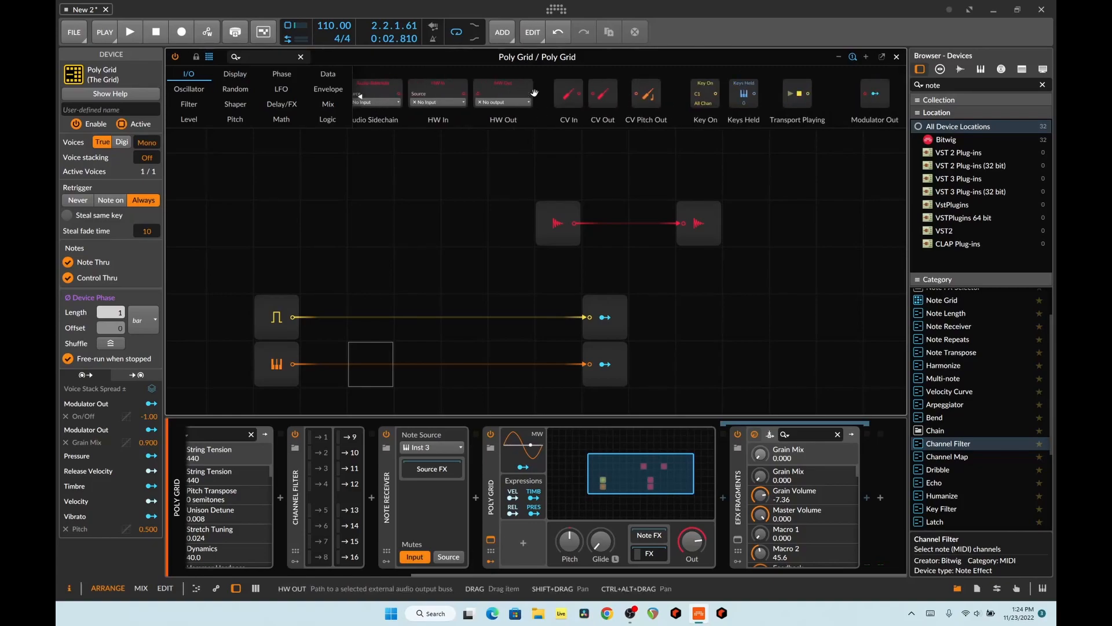
scroll(538, 104, "up", 10)
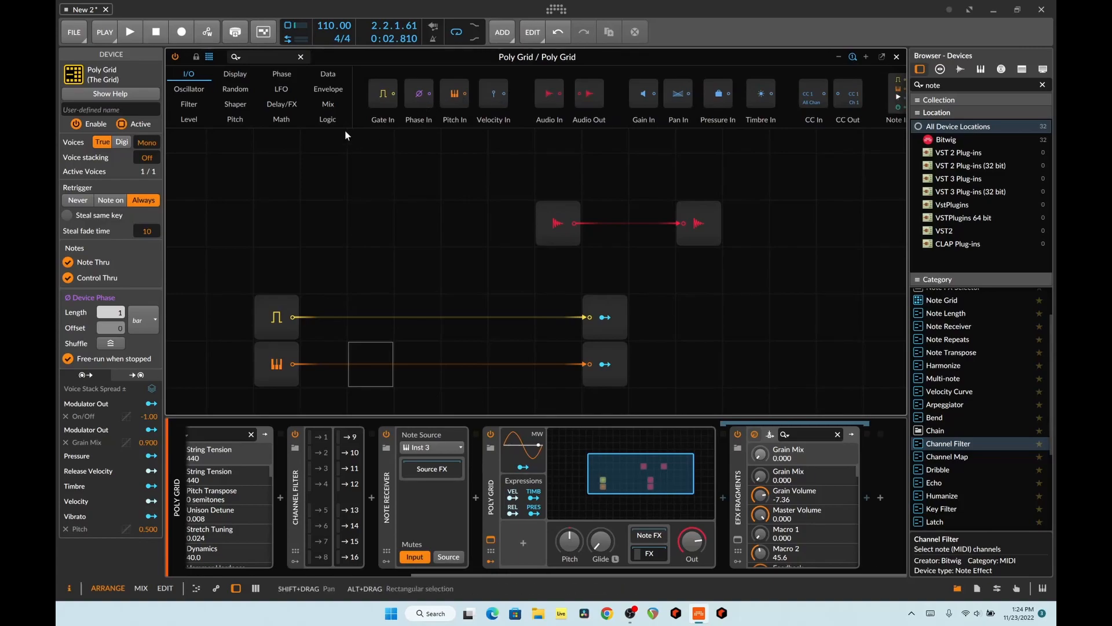
left_click(328, 78)
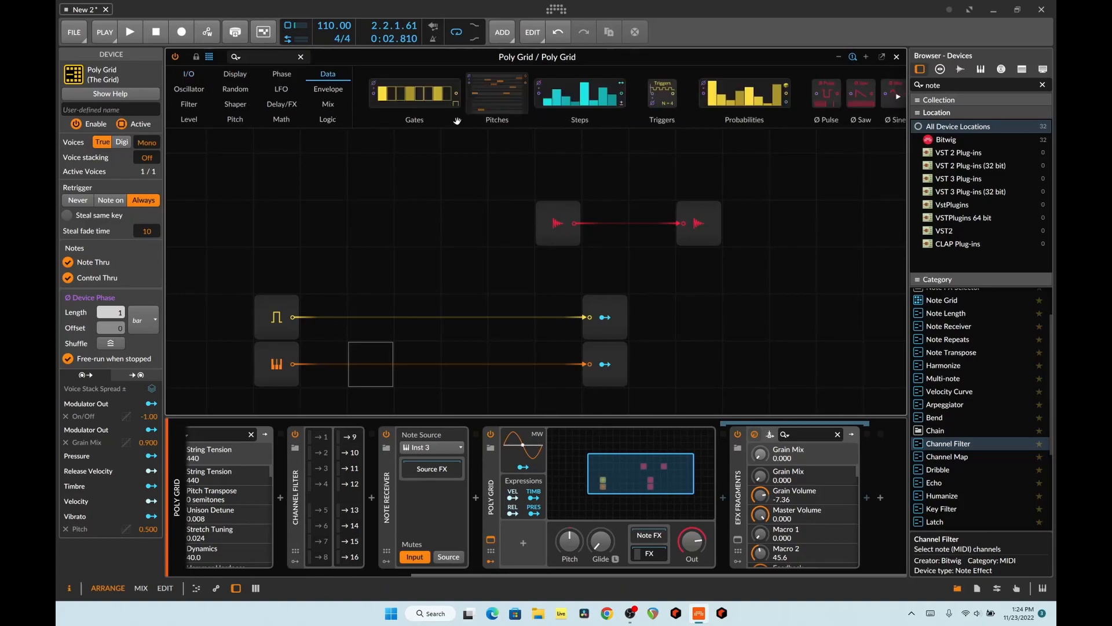
left_click(235, 74)
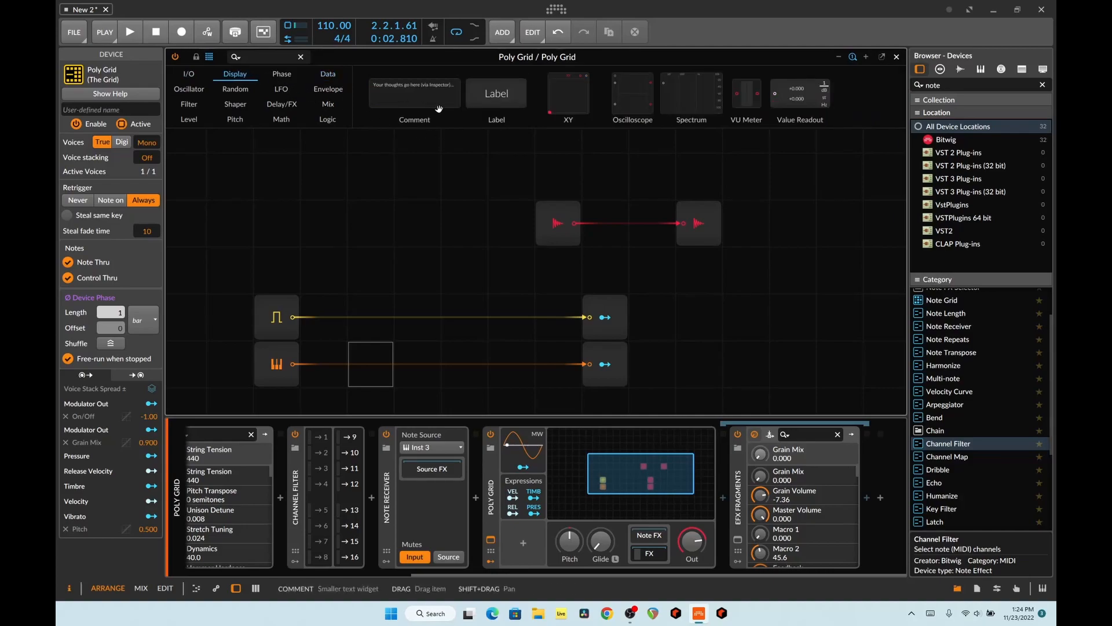
left_click_drag(794, 93, 413, 259)
key("space")
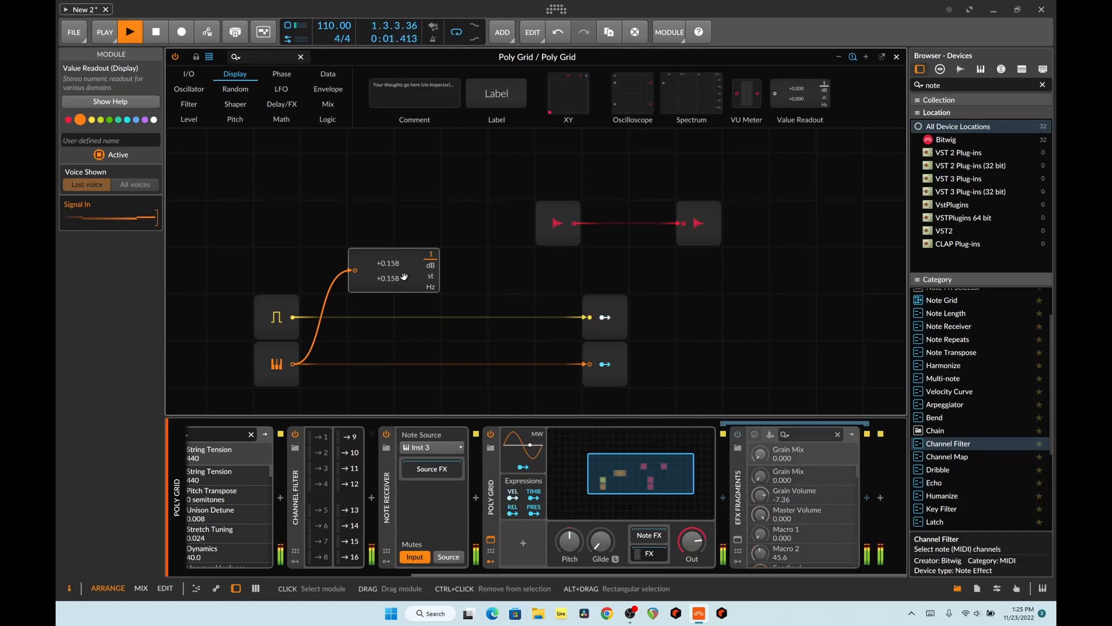
key("space")
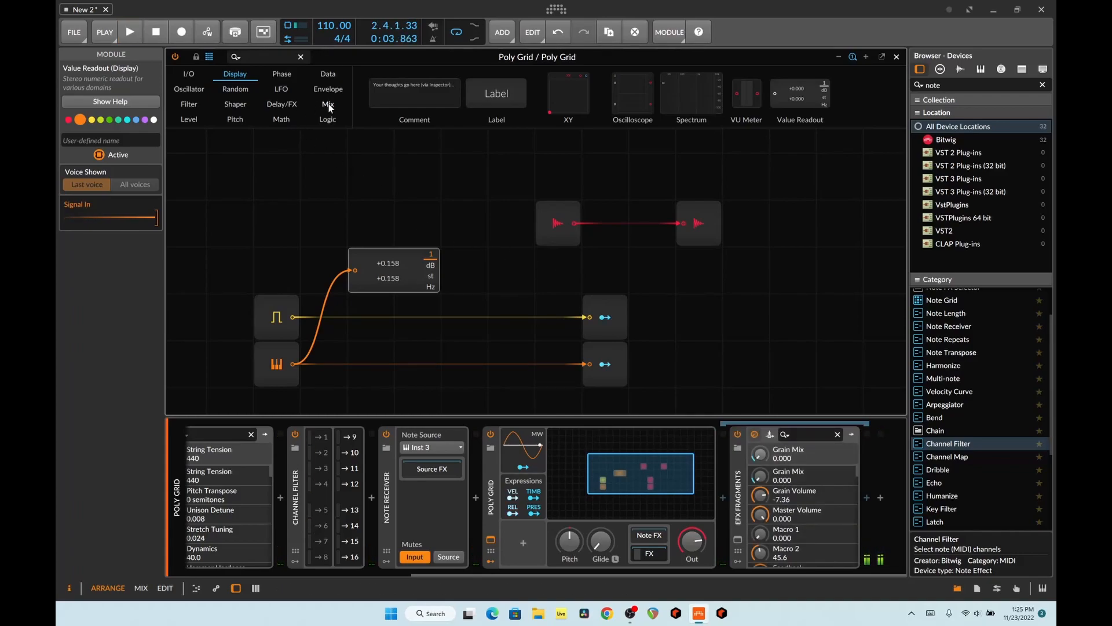
- Insert a Multiply module after Pitch In and route its output to the second Modulator Out
left_click(284, 119)
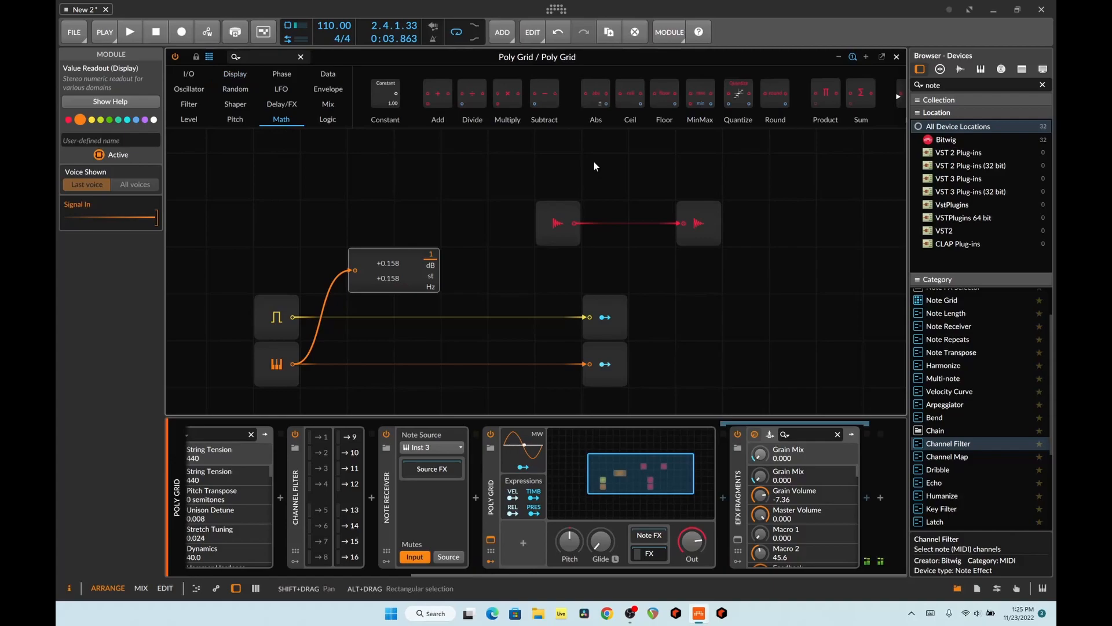
left_click_drag(353, 375, 386, 371)
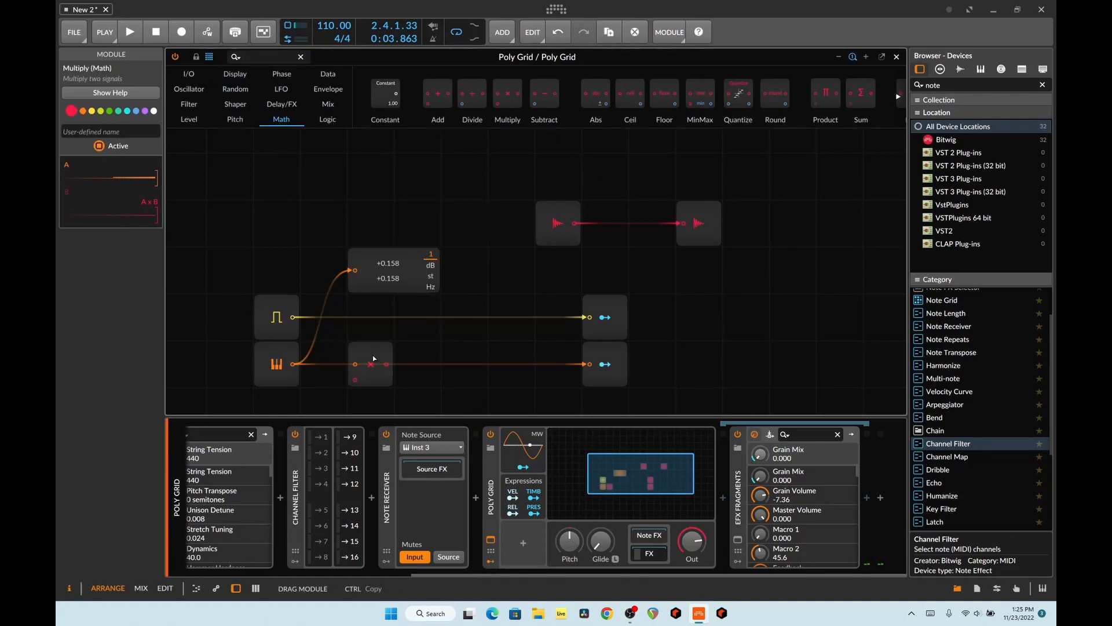
double_click(590, 364)
left_click_drag(388, 364, 589, 363)
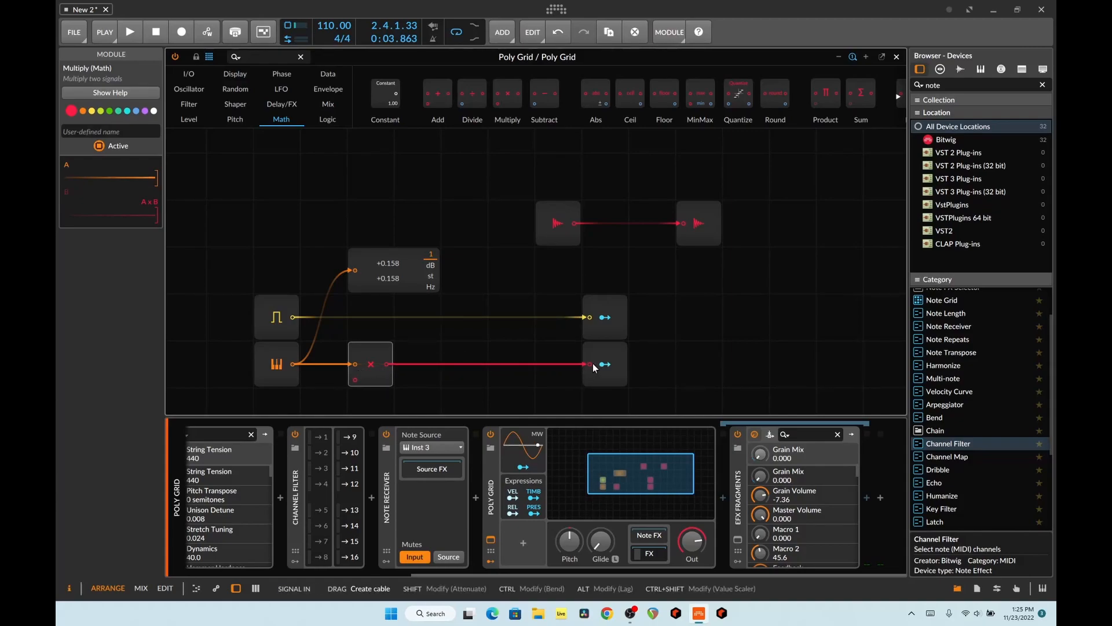
- Add a Constant module below Pitch In, wire it to the Multiply's second input, and set it to 0.10
left_click_drag(385, 98, 355, 337)
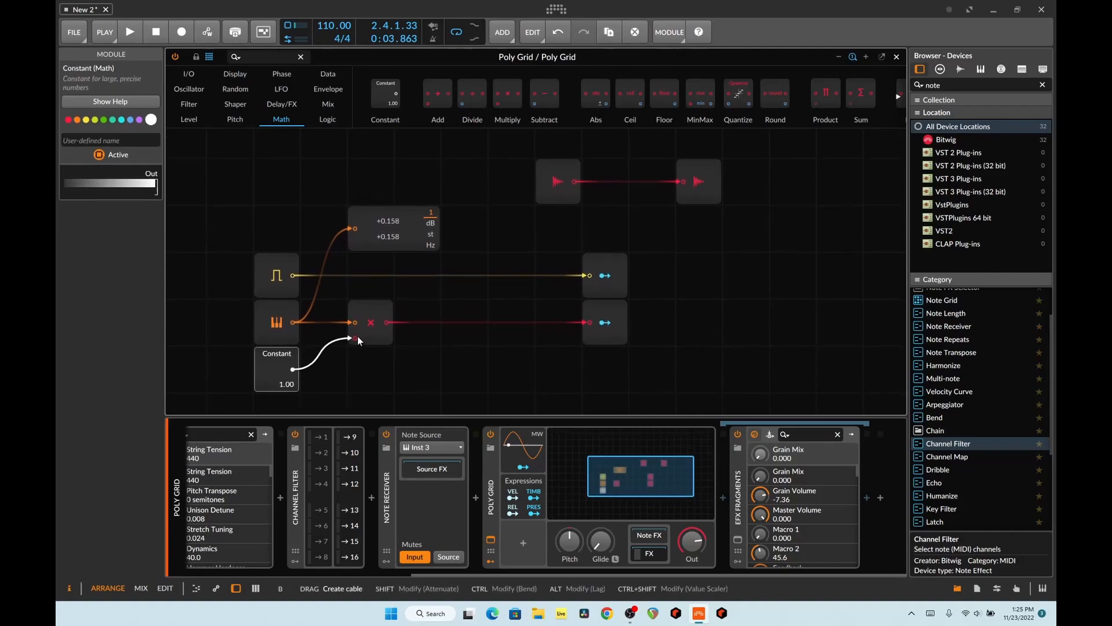
mouse_move(277, 389)
left_mouse_down()
mouse_move(277, 412)
mouse_move(280, 380)
left_mouse_up()
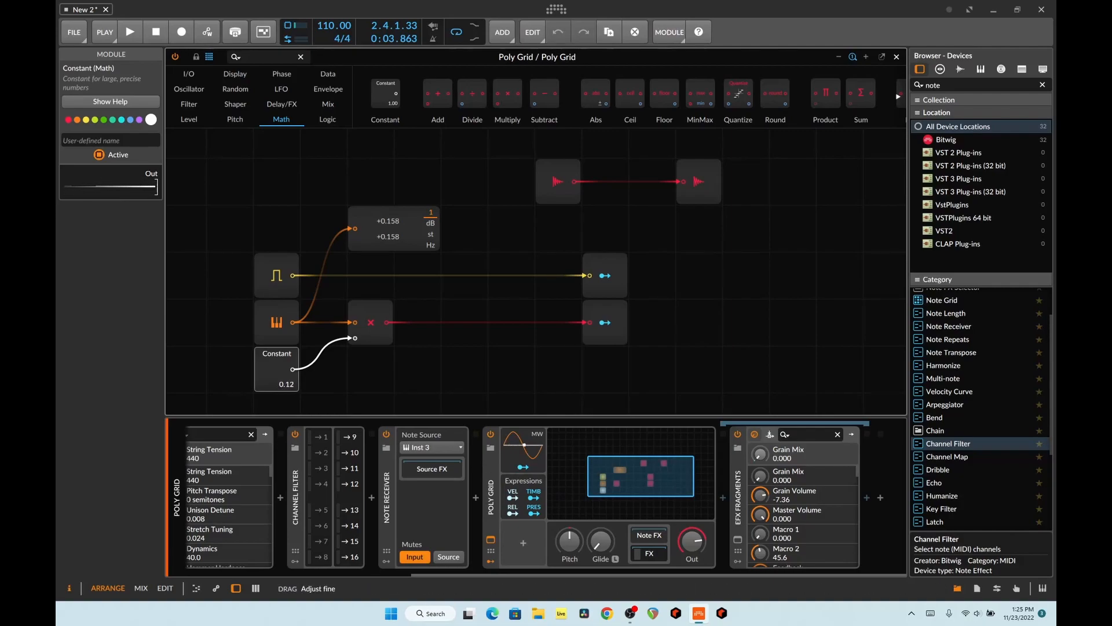
left_click_drag(292, 383, 292, 385)
- Feed the Value Readout from the Multiply output and play the arrangement to monitor the scaled pitch signal
key("space")
key("space")
mouse_move(350, 228)
left_mouse_down()
mouse_move(389, 321)
mouse_move(357, 228)
left_mouse_up()
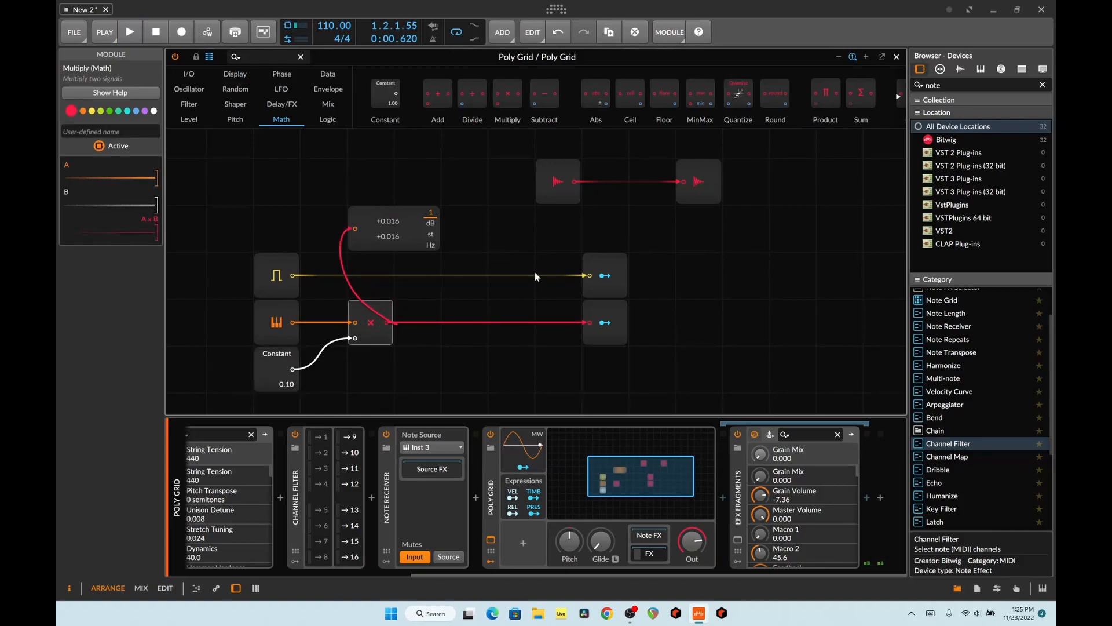
key("space")
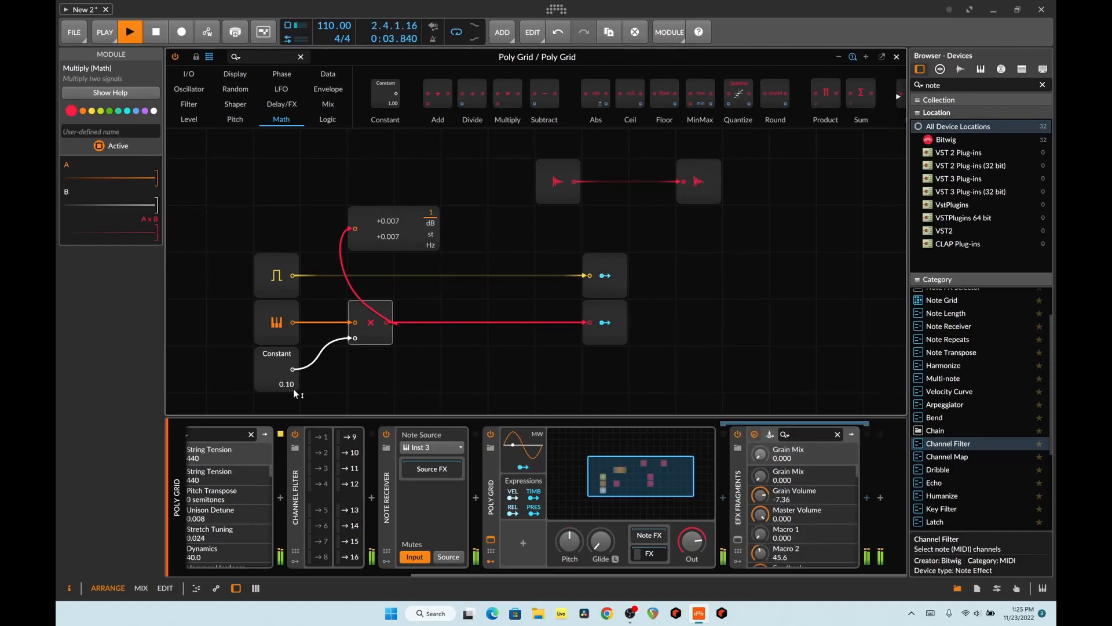
- During playback, raise the Efx FRAGMENTS Grain Mix to 50.0 and adjust the Constant to 5.87
left_click_drag(289, 389, 289, 343)
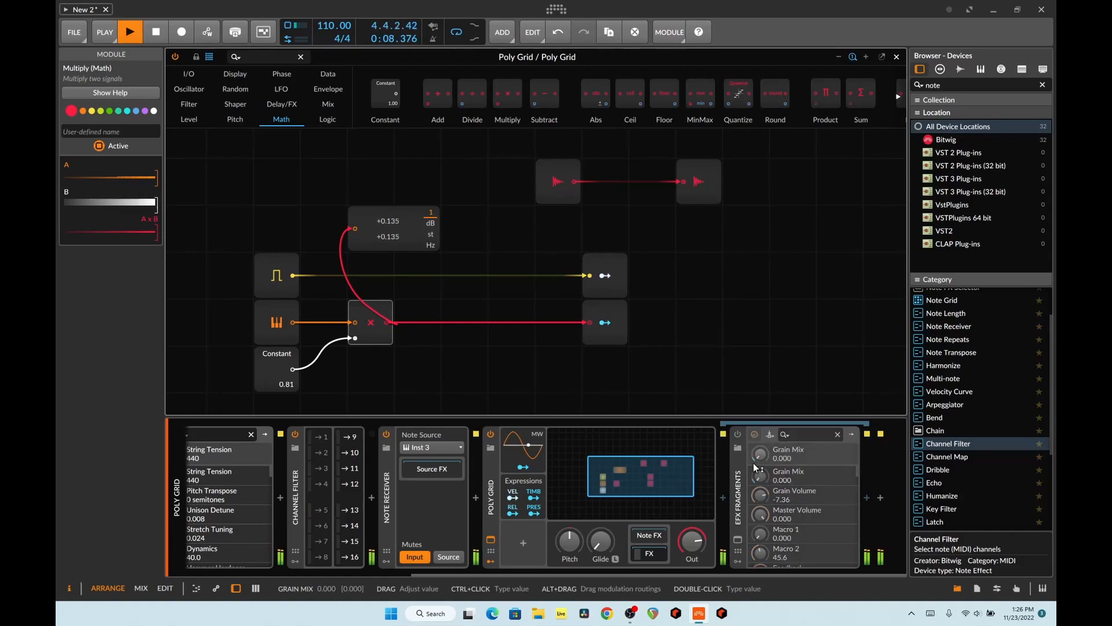
left_click_drag(755, 460, 756, 434)
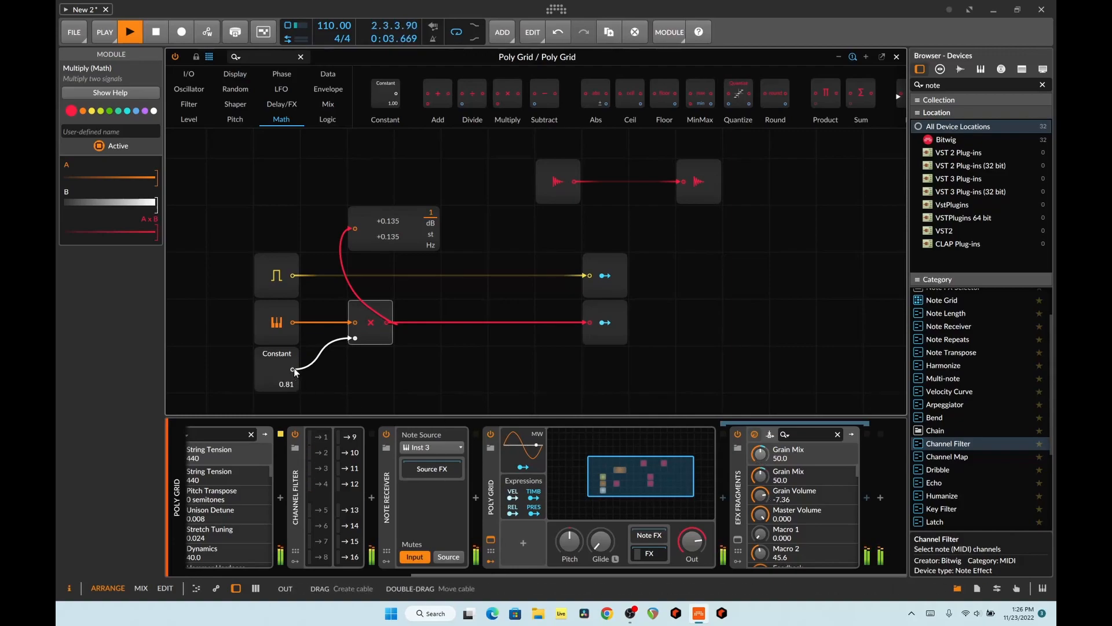
left_click_drag(289, 383, 289, 206)
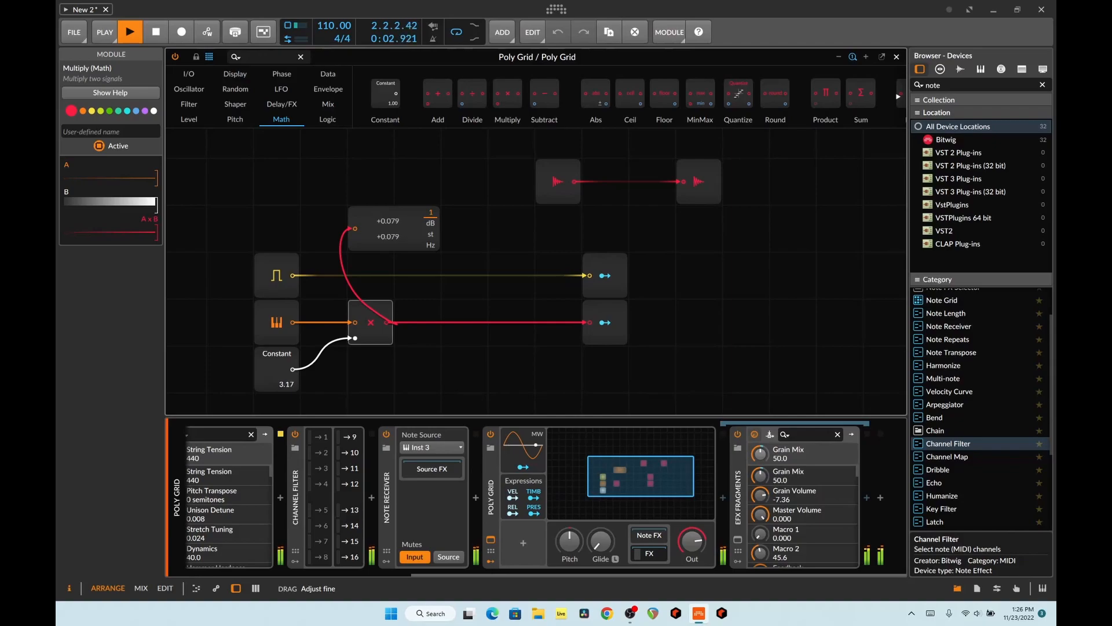
left_click_drag(283, 388, 283, 339)
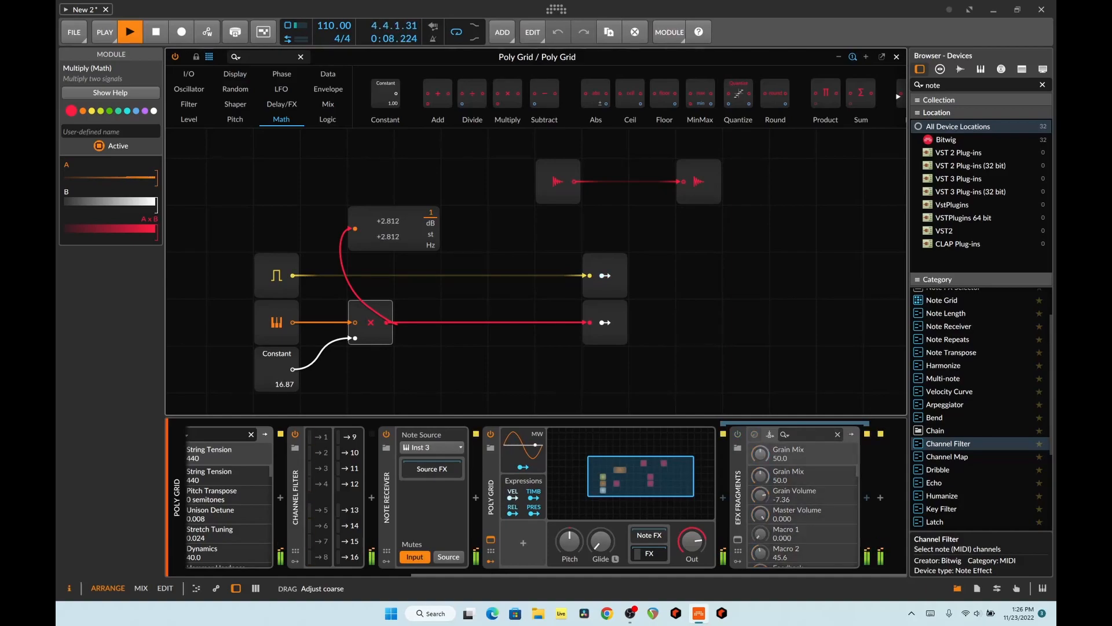
left_click_drag(283, 338, 282, 343)
left_click_drag(284, 385, 283, 389)
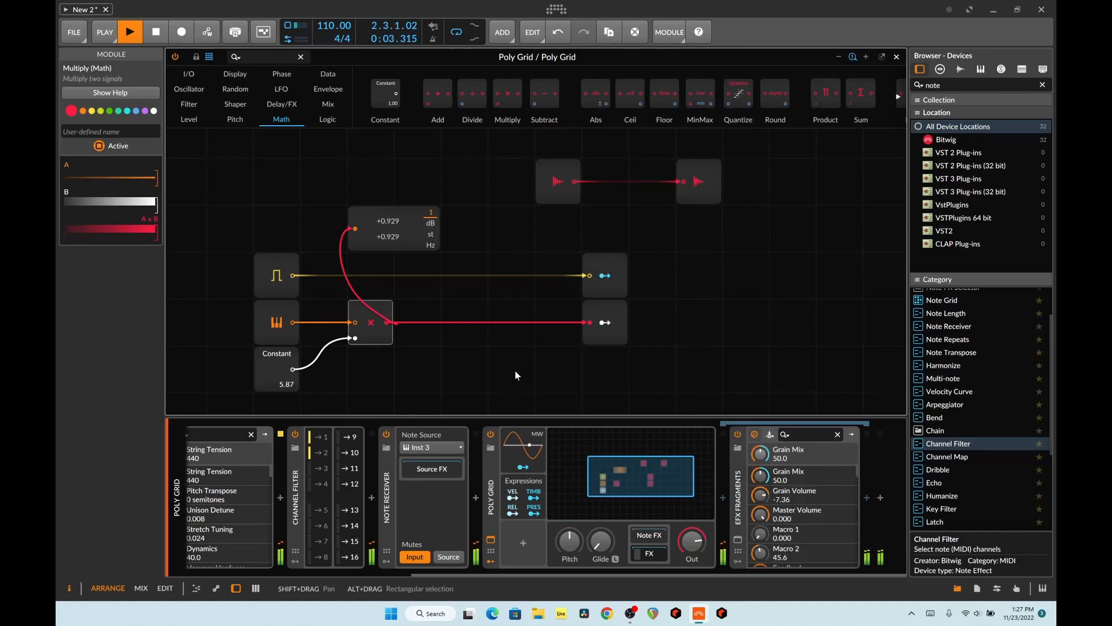
- Stop and replay the arrangement to listen to the scaled pitch modulation of the Grain Mix
key("space")
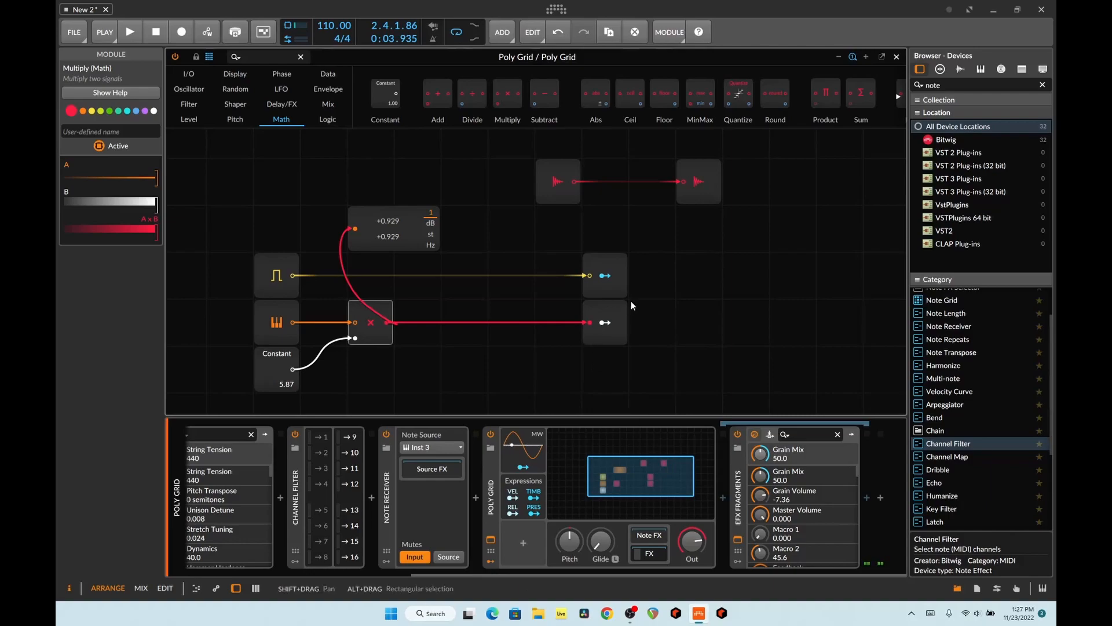
key("space")
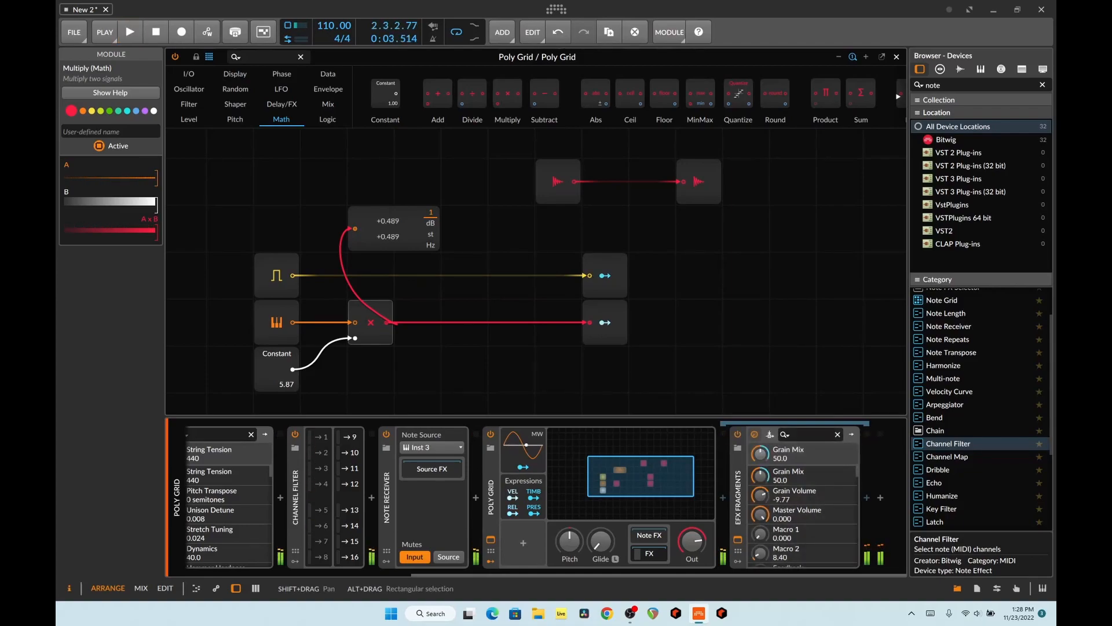
left_click_drag(630, 253, 673, 301)
key("space")
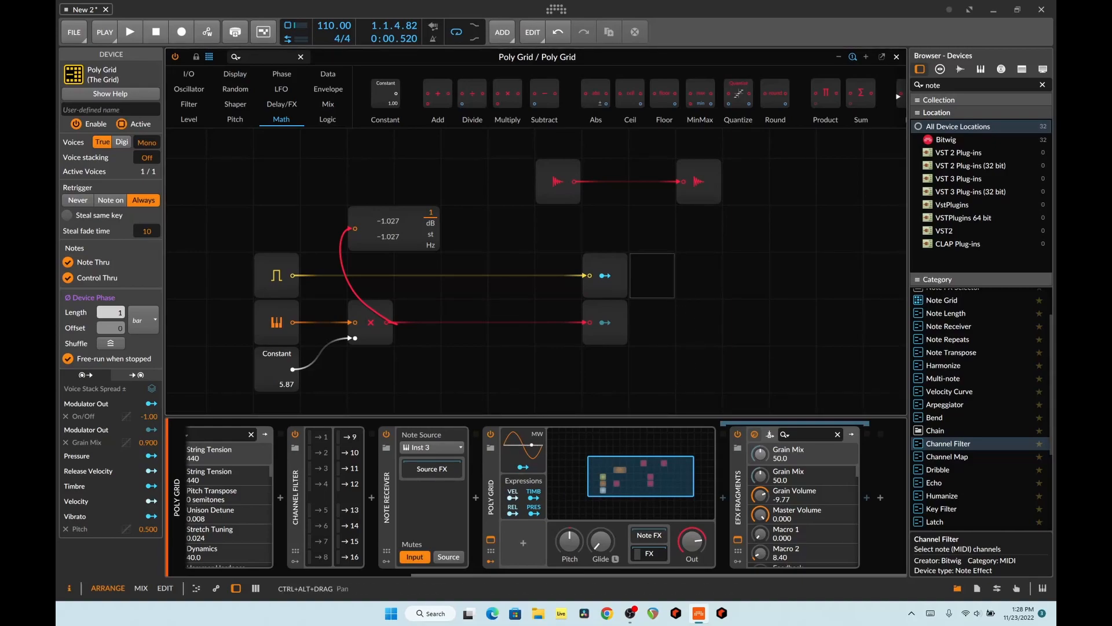
- Close the Poly Grid editor, open the Inst 3 clip in the note editor, and select its notes to inspect their chance settings
left_click(896, 57)
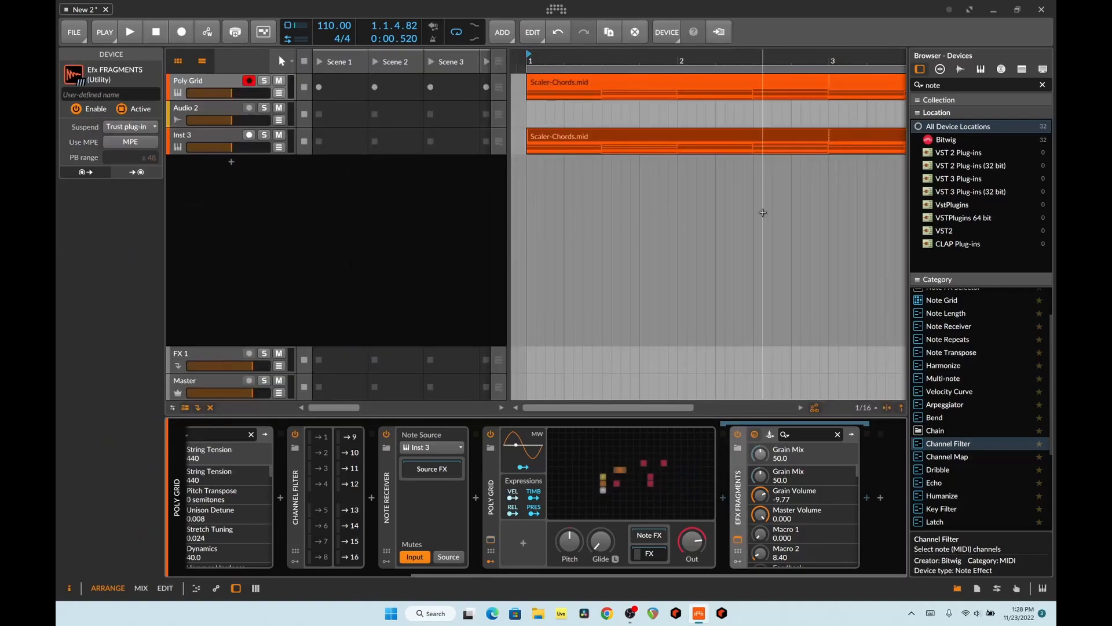
left_click(641, 137)
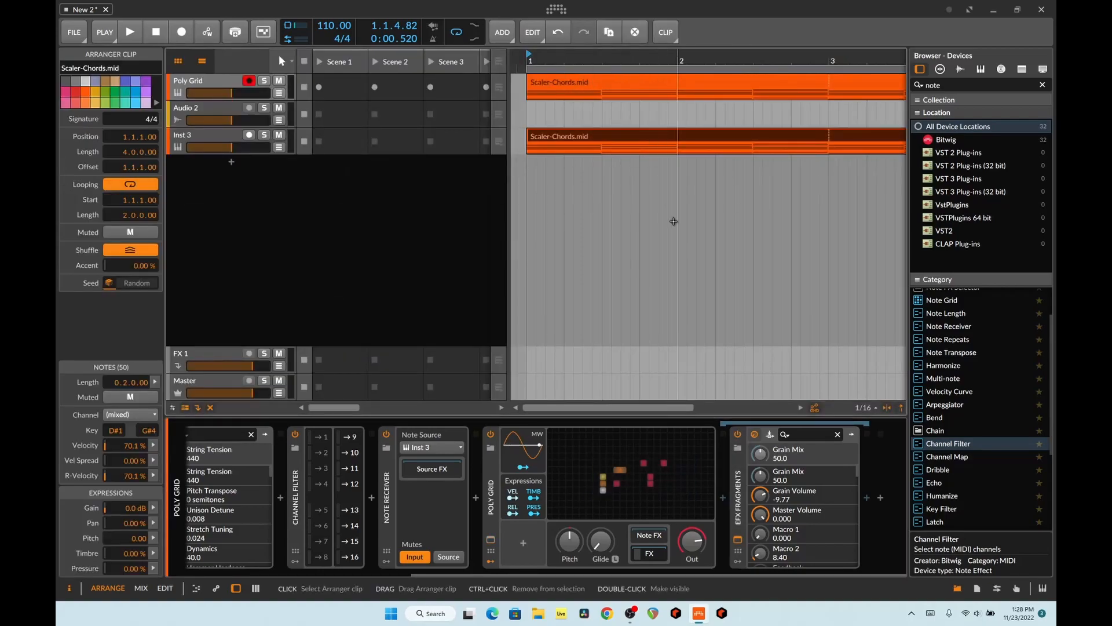
double_click(662, 142)
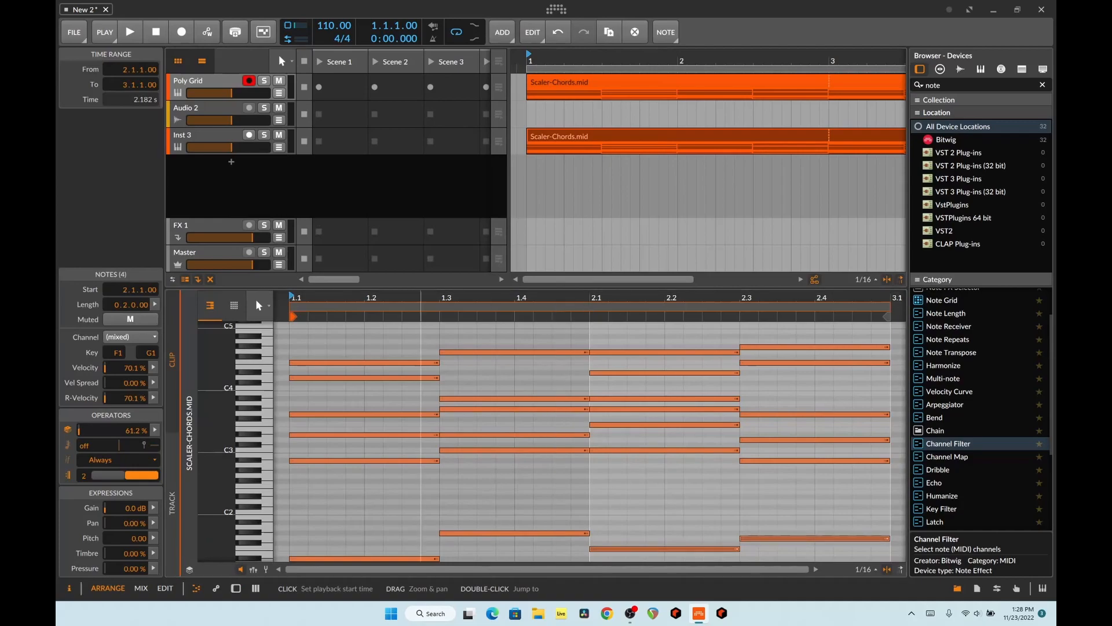
left_click_drag(297, 331, 857, 537)
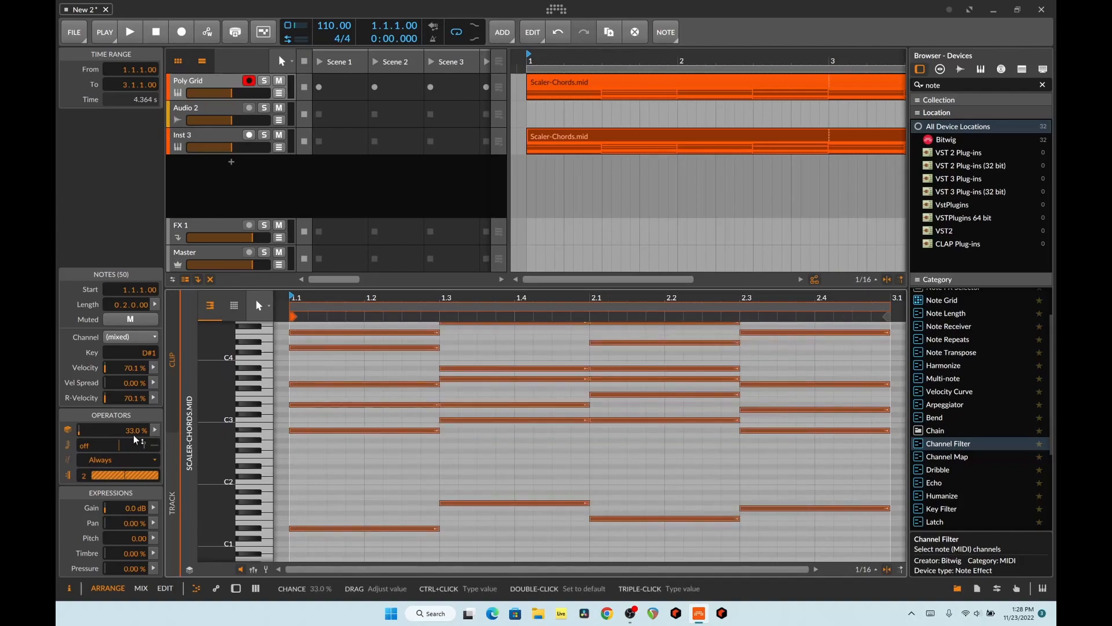
left_click_drag(381, 504, 411, 547)
left_click_drag(468, 495, 527, 549)
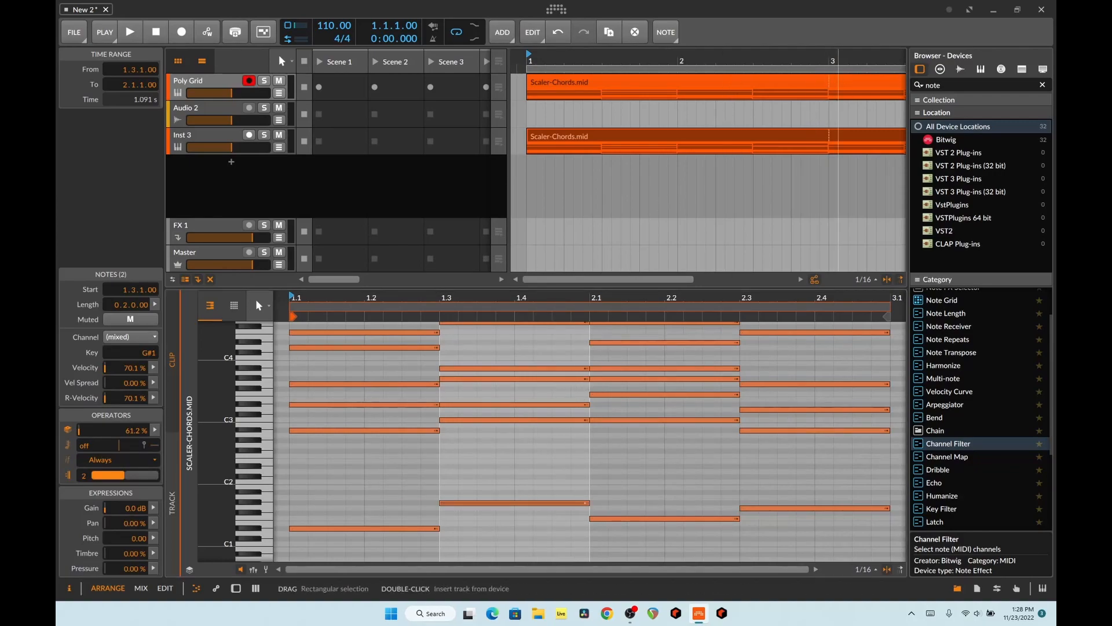
- Try deleting the chords at 1.1 and 2.1 from the Poly Grid track's clip, and undo both deletions
left_click(840, 96)
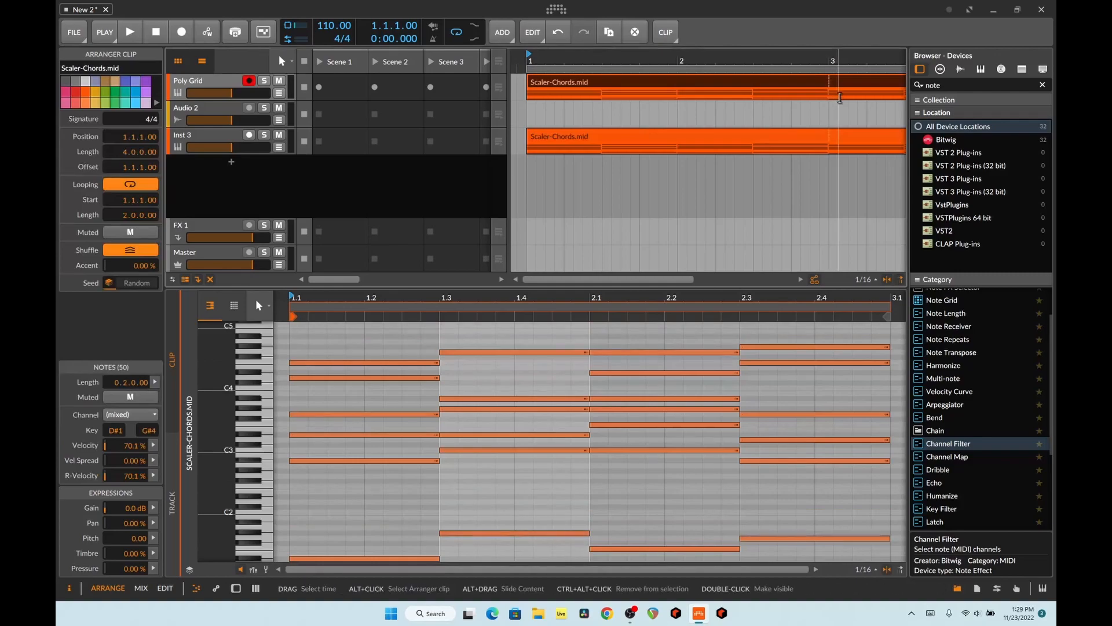
left_click(420, 492)
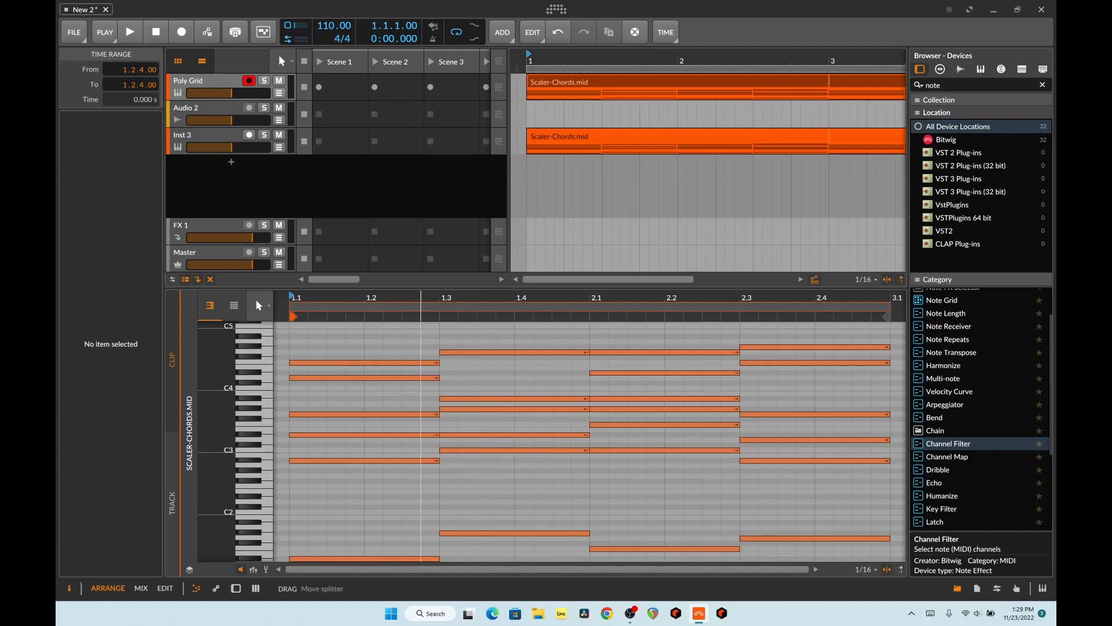
left_click_drag(407, 333, 345, 567)
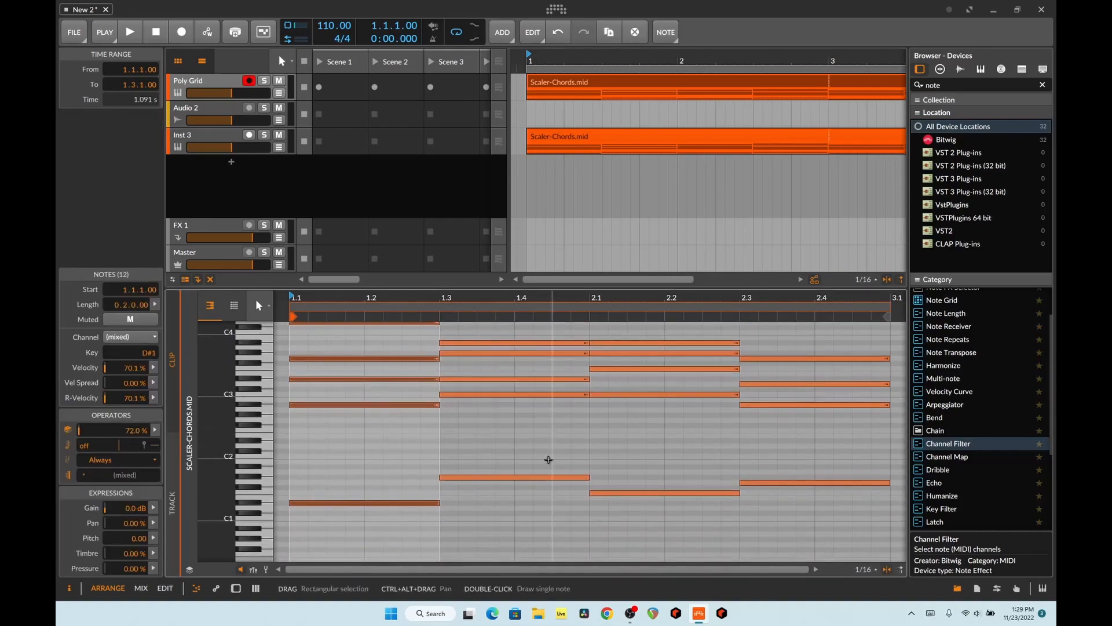
key("Delete")
left_click_drag(704, 509, 660, 424)
key("Delete")
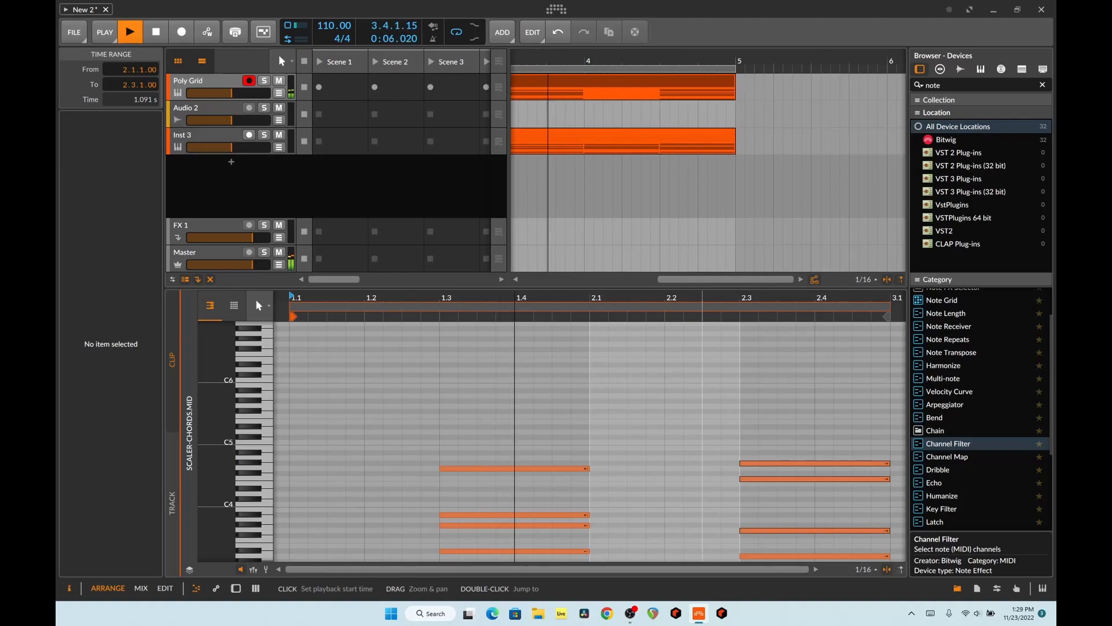
key("ctrl+z")
key("ctrl+z")
- Delete the chords at 1.1 and 2.1 from the Inst 3 clip, keeping those at 1.3 and 2.3
scroll(416, 522, "down", 5)
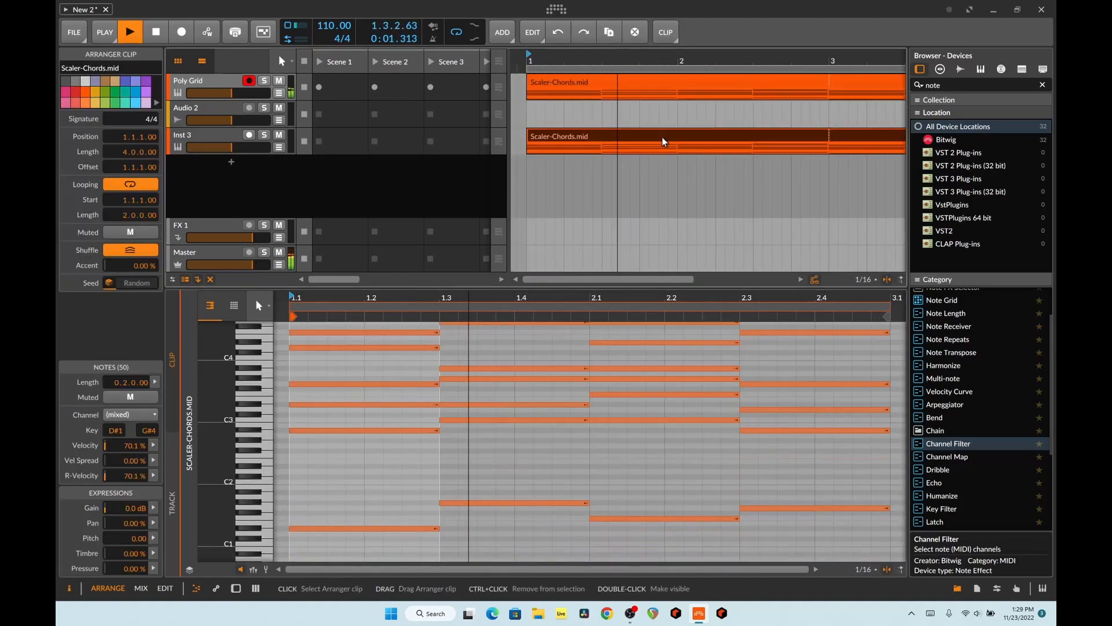
left_click(416, 552)
left_click_drag(416, 552, 376, 332)
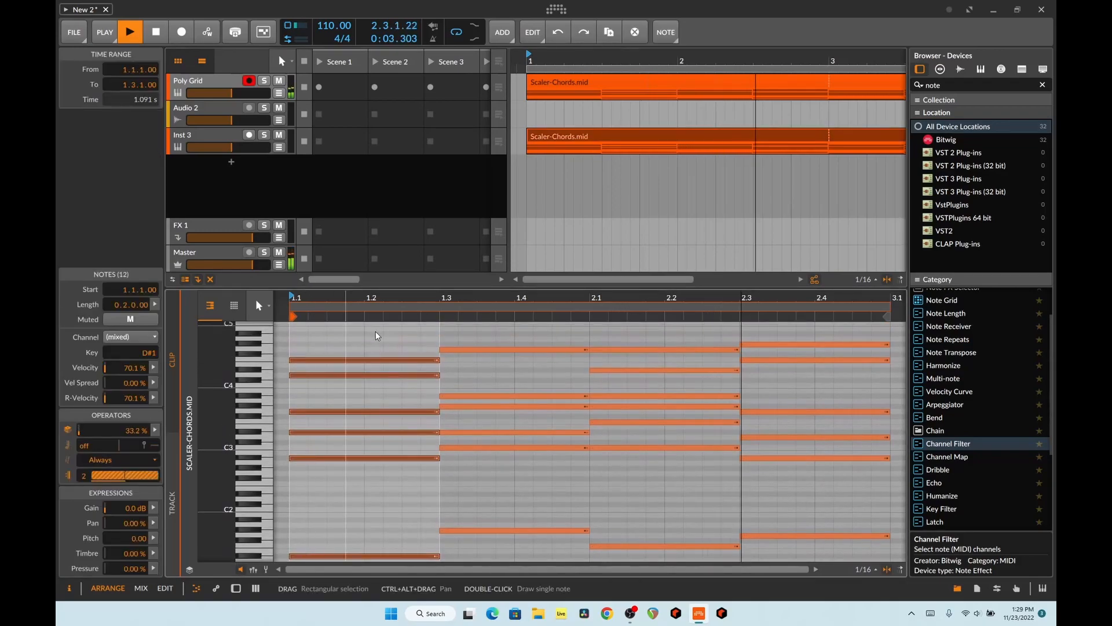
key("Delete")
left_click_drag(735, 554, 642, 325)
key("Delete")
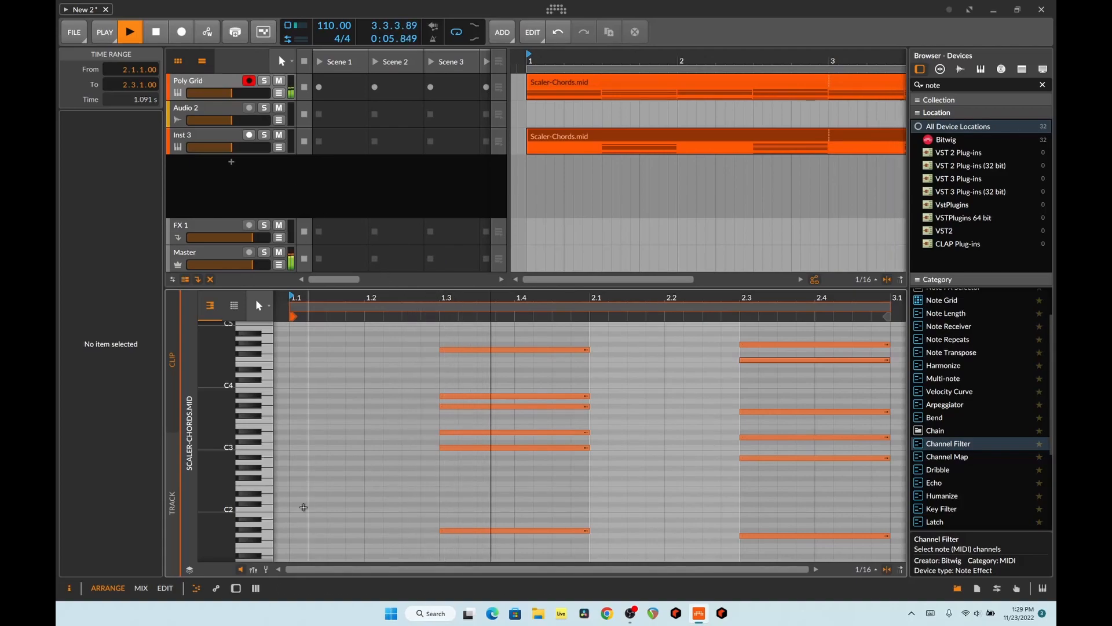
- Show the Poly Grid track's device chain through Efx FRAGMENTS, listen to the loop while watching its Grain Mix, and stop playback
left_click(237, 588)
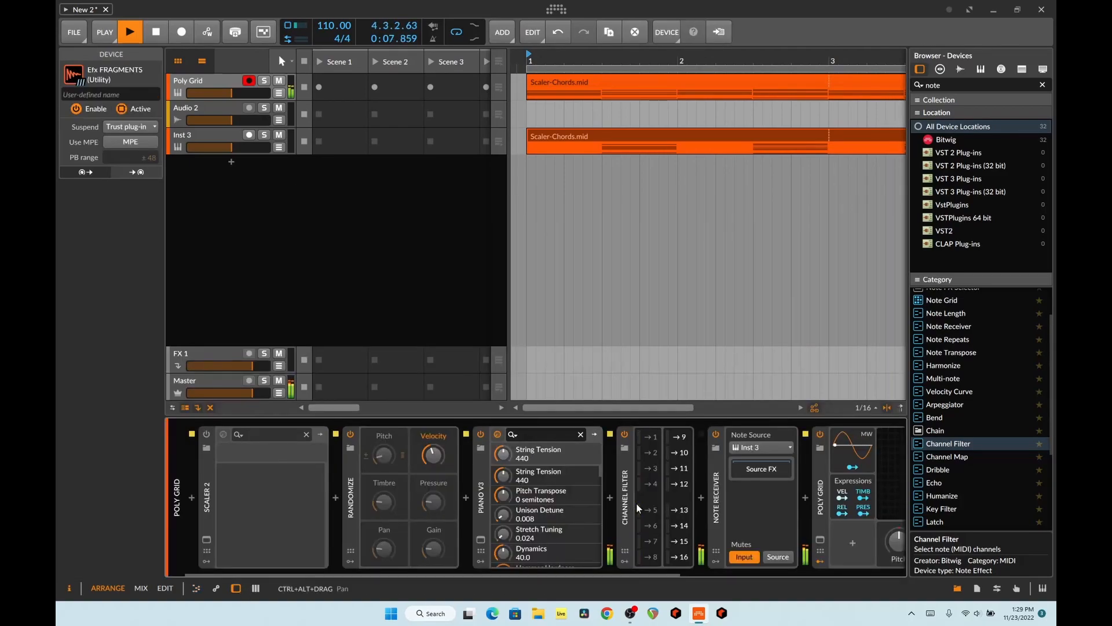
left_click_drag(641, 575, 901, 575)
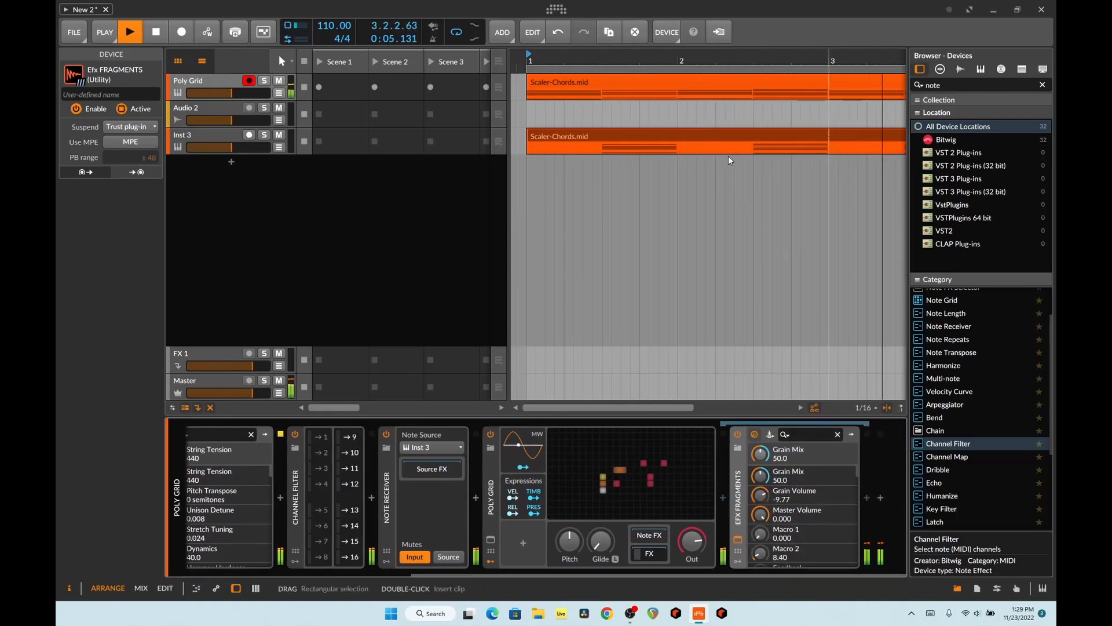
left_click(829, 120)
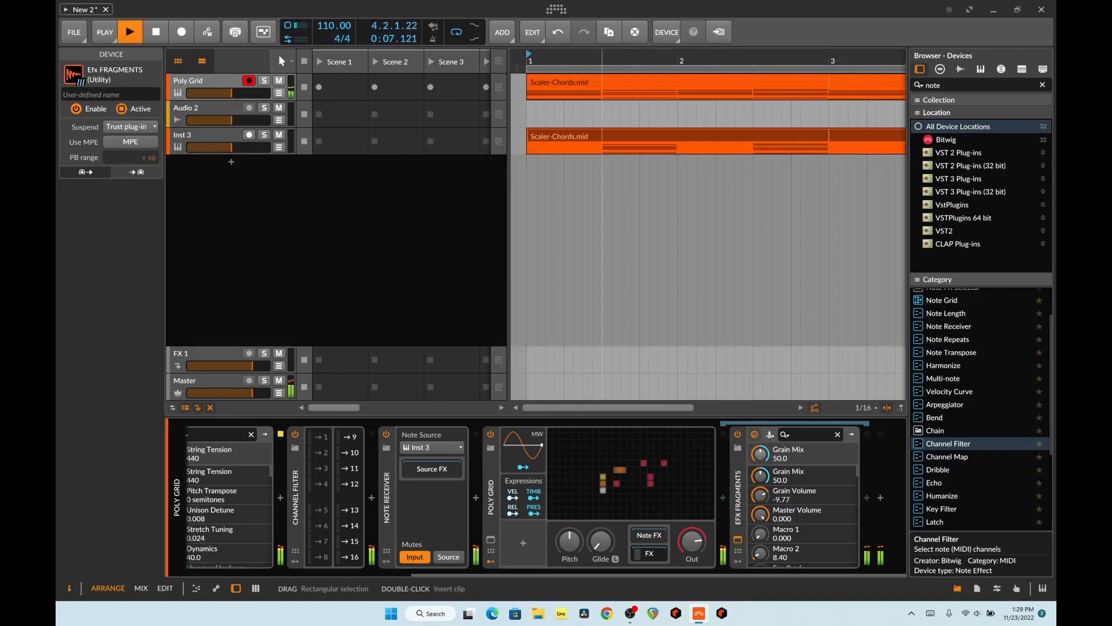
left_click(737, 434)
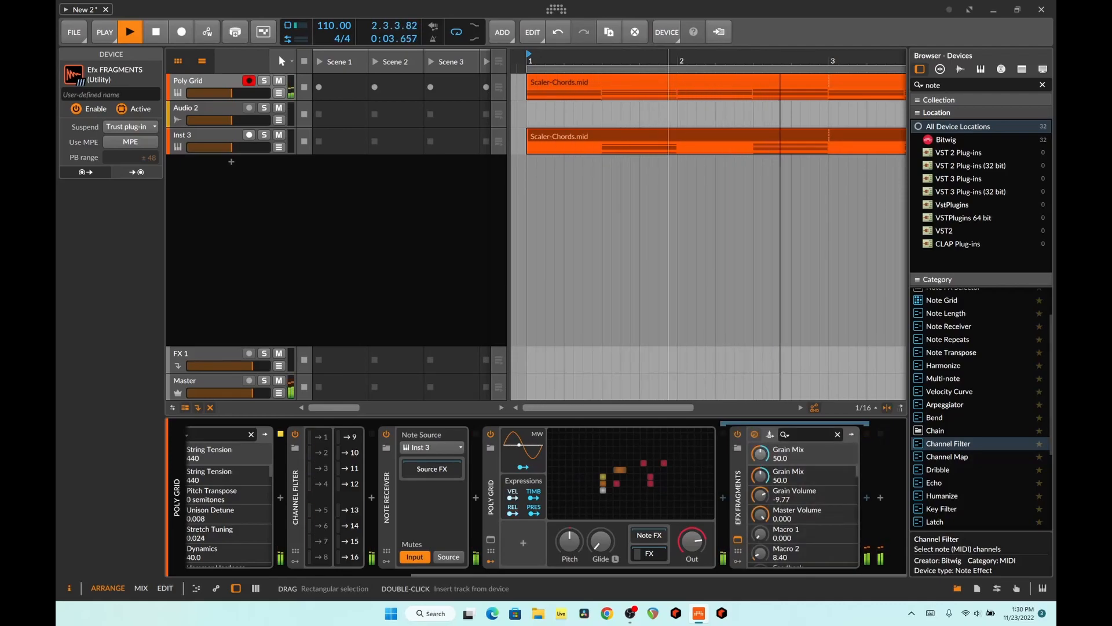
left_click_drag(659, 407, 769, 407)
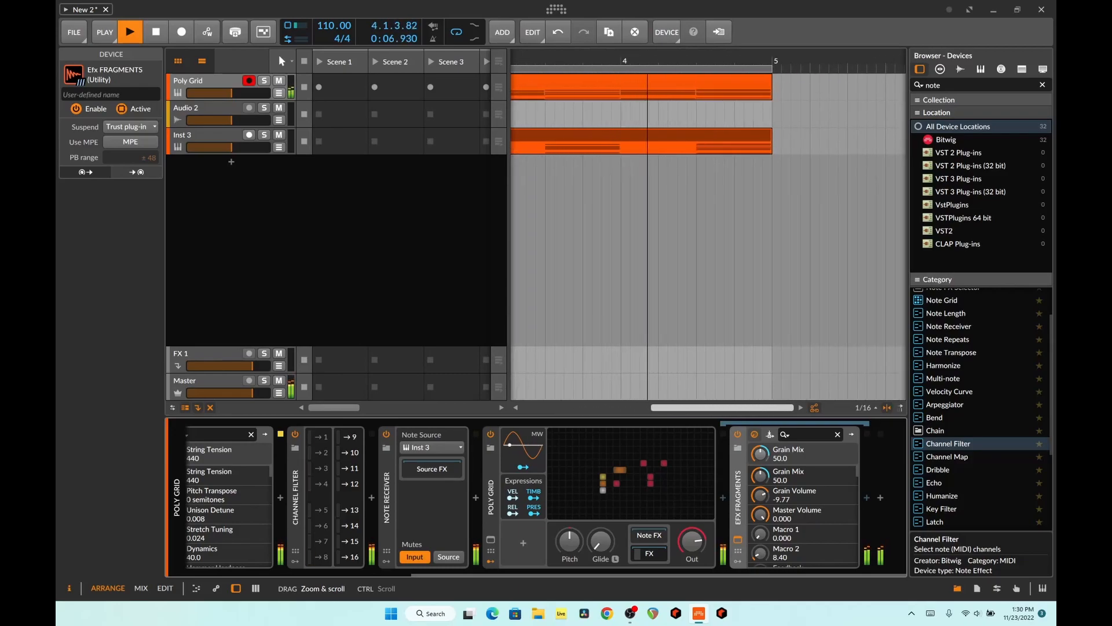
left_click_drag(725, 407, 647, 409)
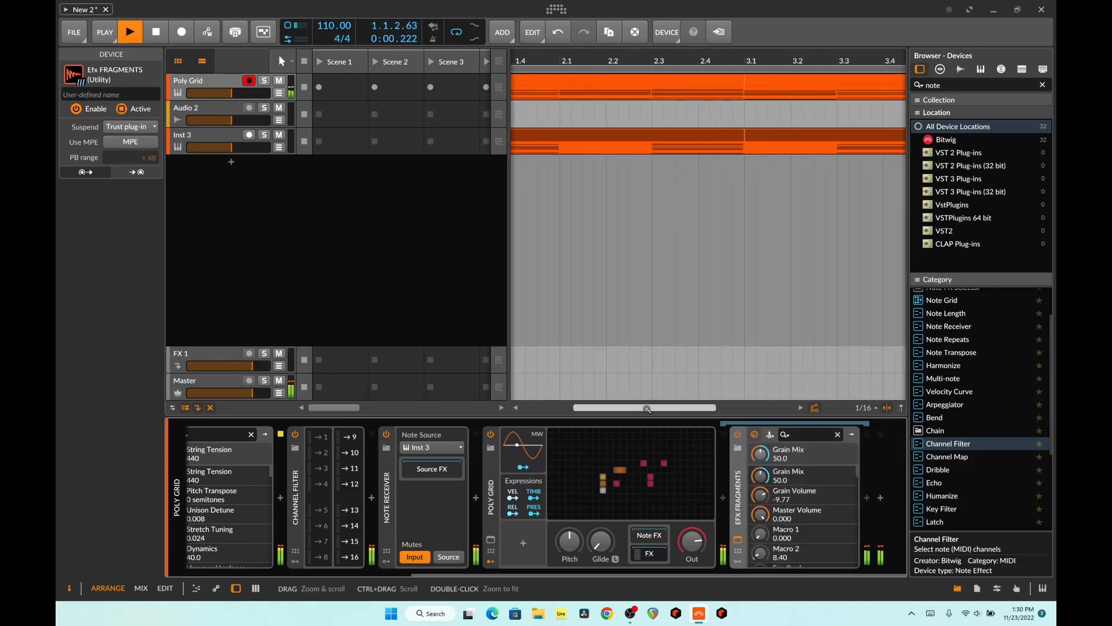
key("space")
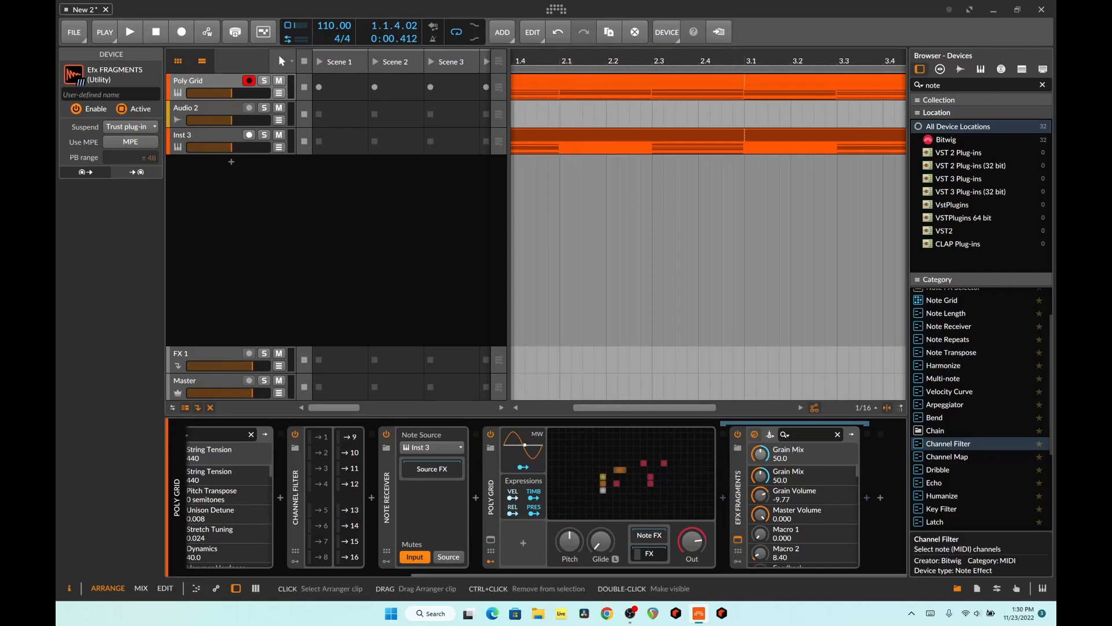
- Open the Inst 3 clip in the note editor and select its lowest note at 1.3 to inspect its chance setting
double_click(568, 133)
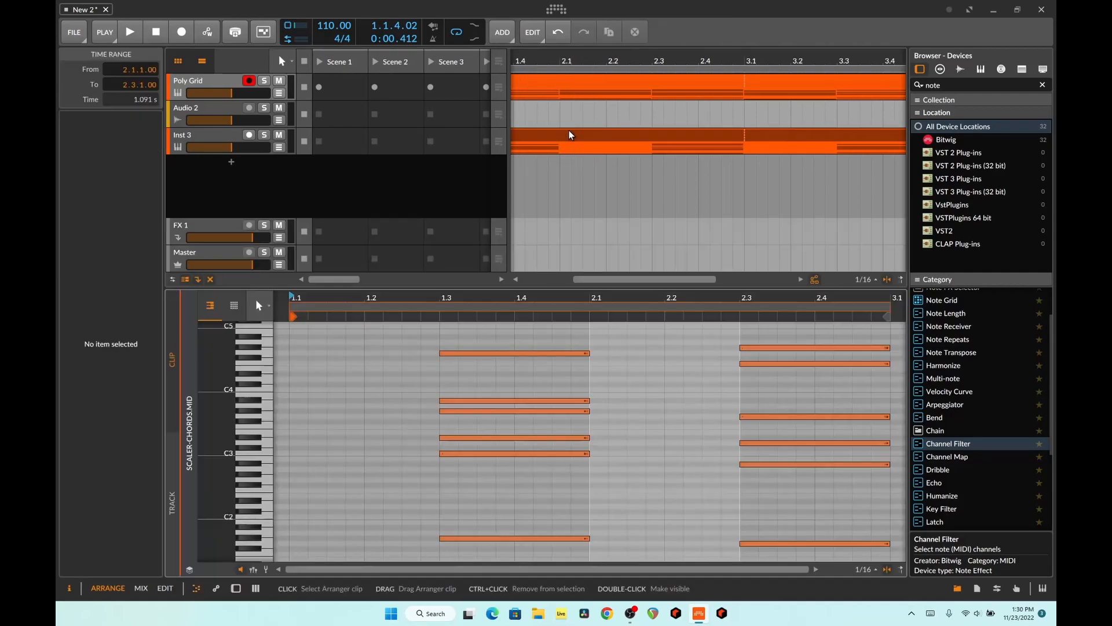
left_click(457, 539)
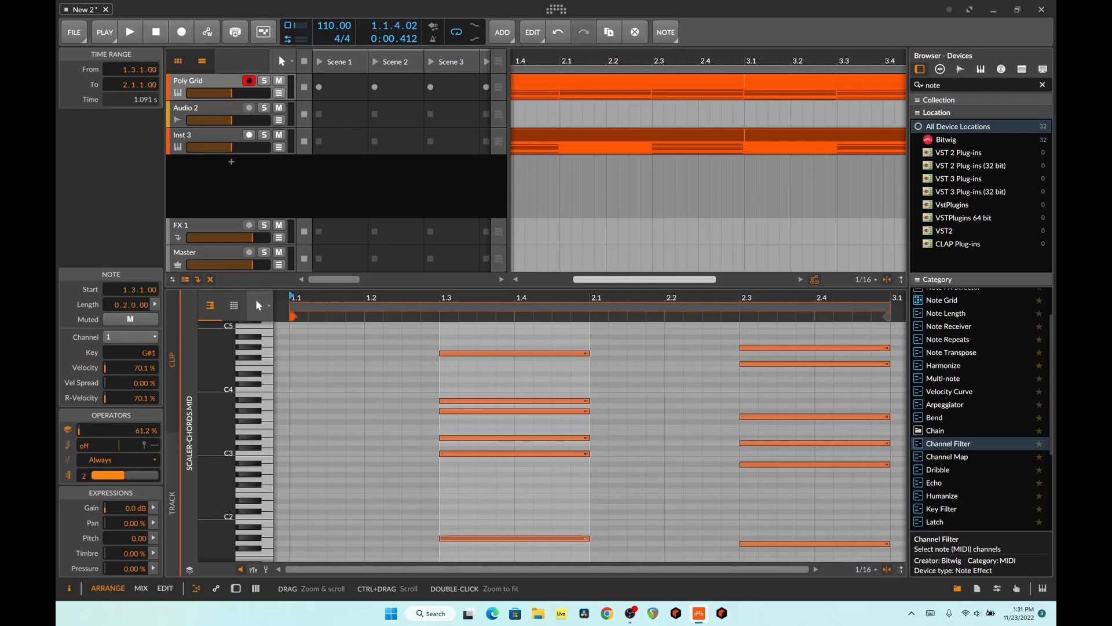
- Show the Poly Grid track's clip in the note editor, play the arrangement to compare its chords, and stop playback
left_click_drag(706, 61, 589, 61)
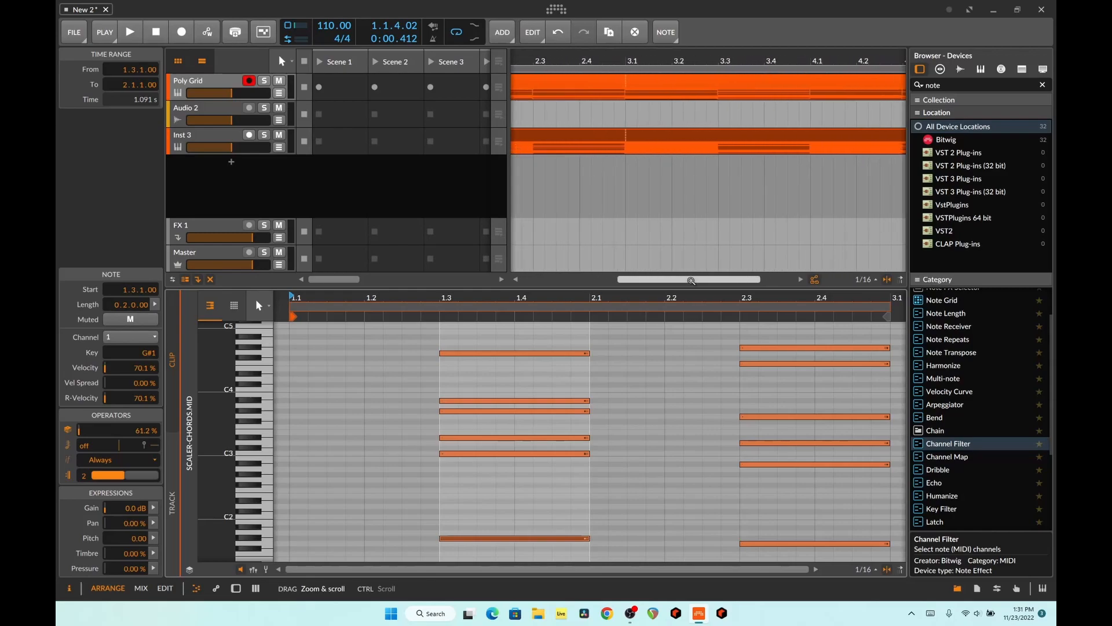
left_click(627, 76)
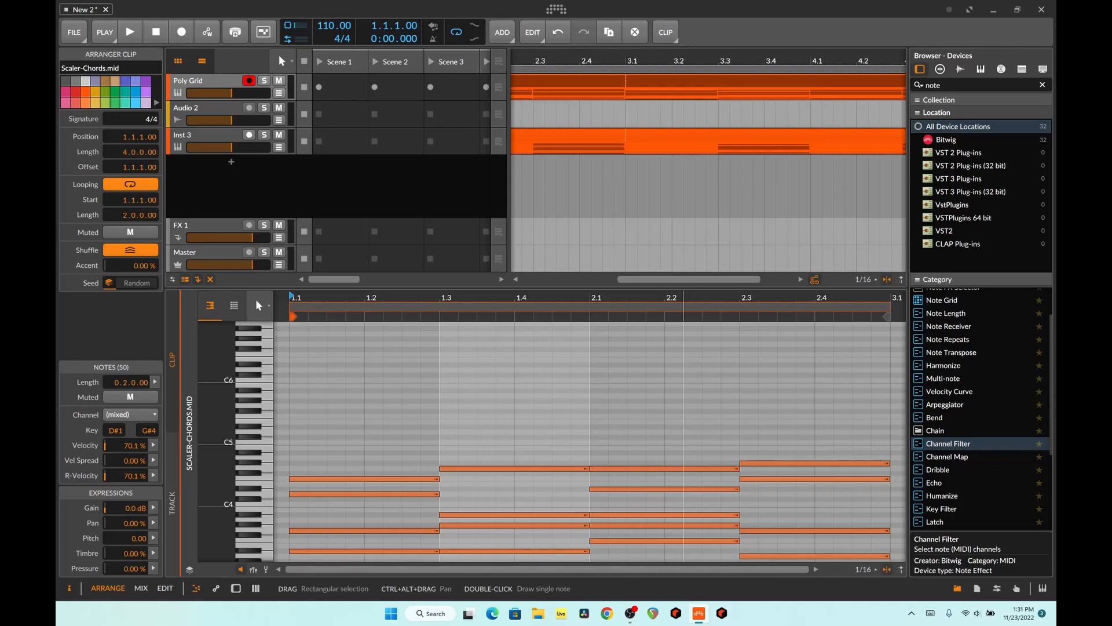
key("space")
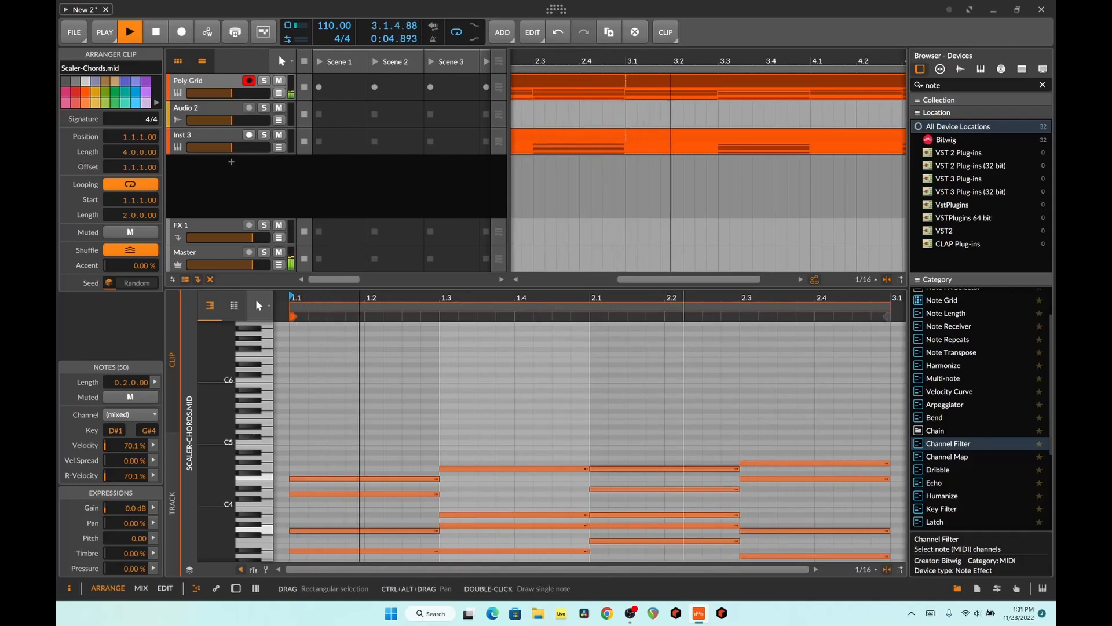
key("space")
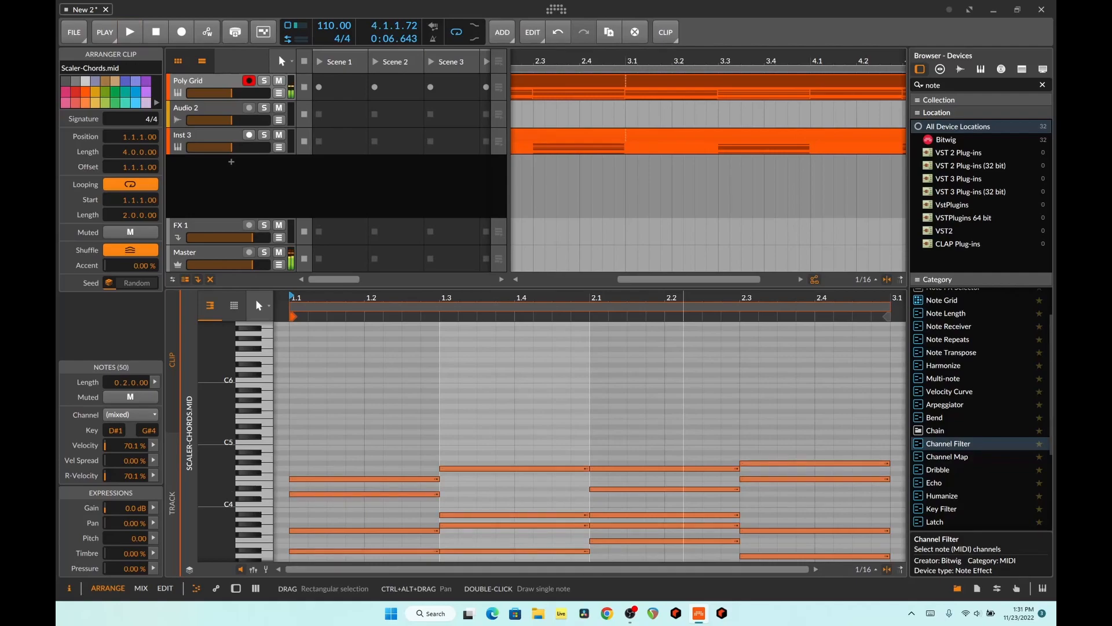